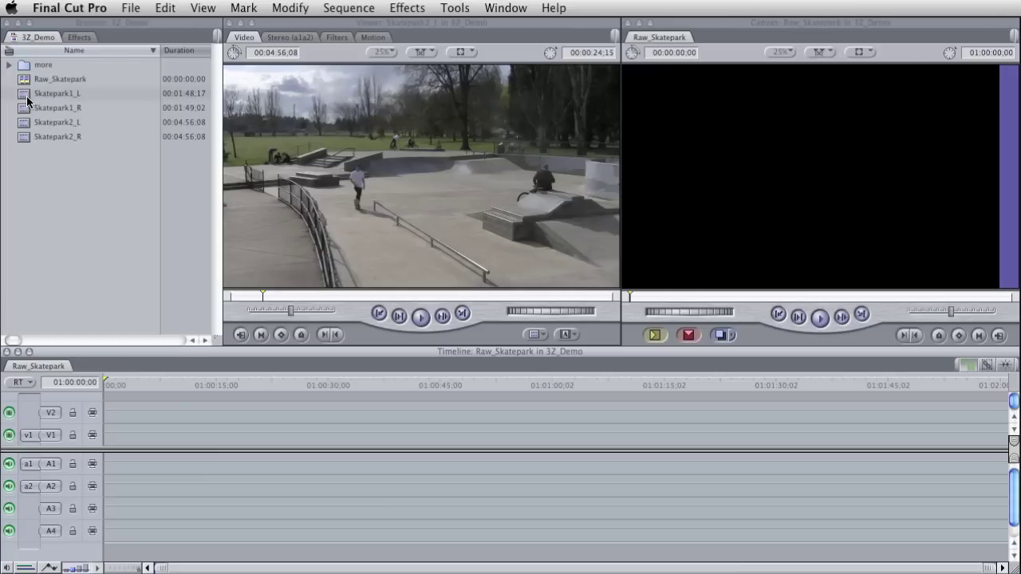
Step: Scrub through Skatepark2_L in the Viewer, then load and scrub Skatepark1_L instead
{"action": "left_click", "coordinate": [56, 122]}
{"action": "left_click", "coordinate": [346, 297]}
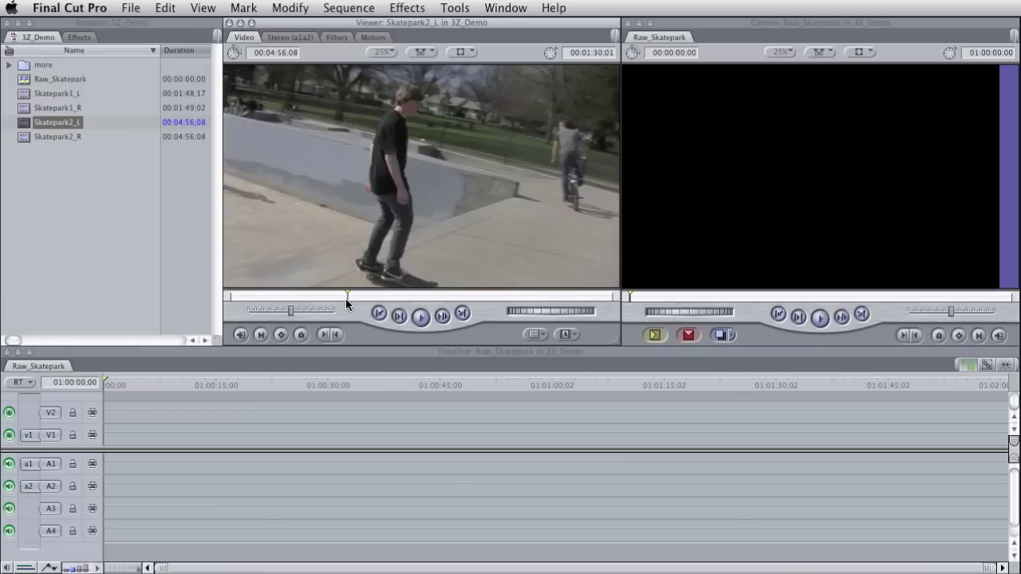
{"action": "left_click_drag", "start_coordinate": [345, 298], "coordinate": [357, 299]}
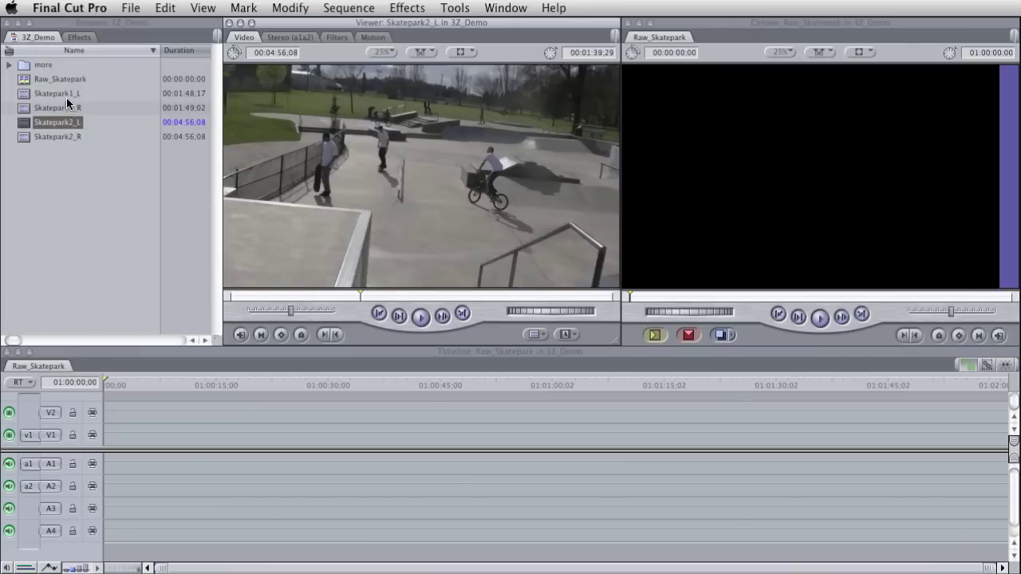
{"action": "double_click", "coordinate": [64, 95]}
{"action": "left_click_drag", "start_coordinate": [333, 295], "coordinate": [393, 296]}
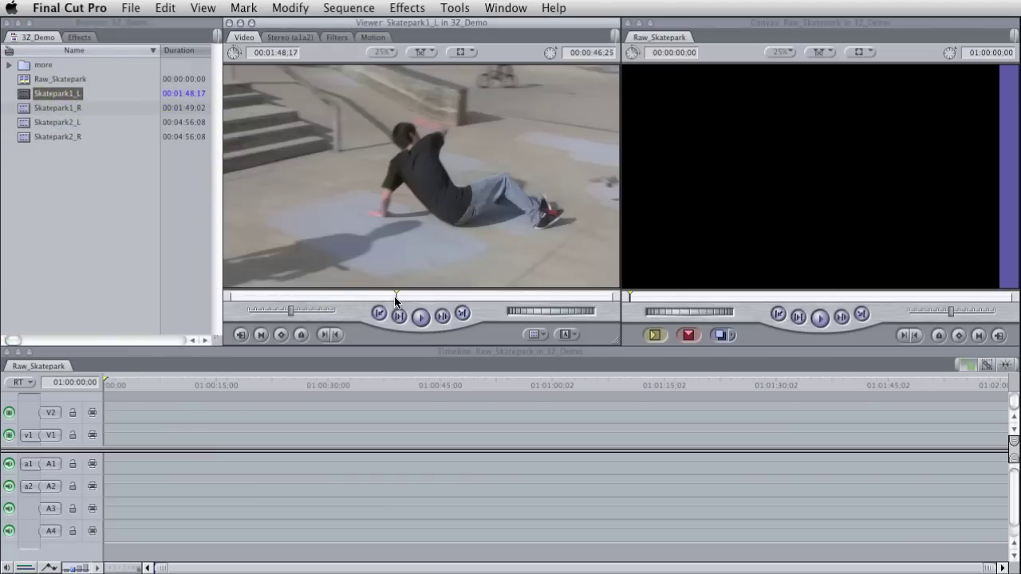
{"action": "left_click", "coordinate": [150, 207]}
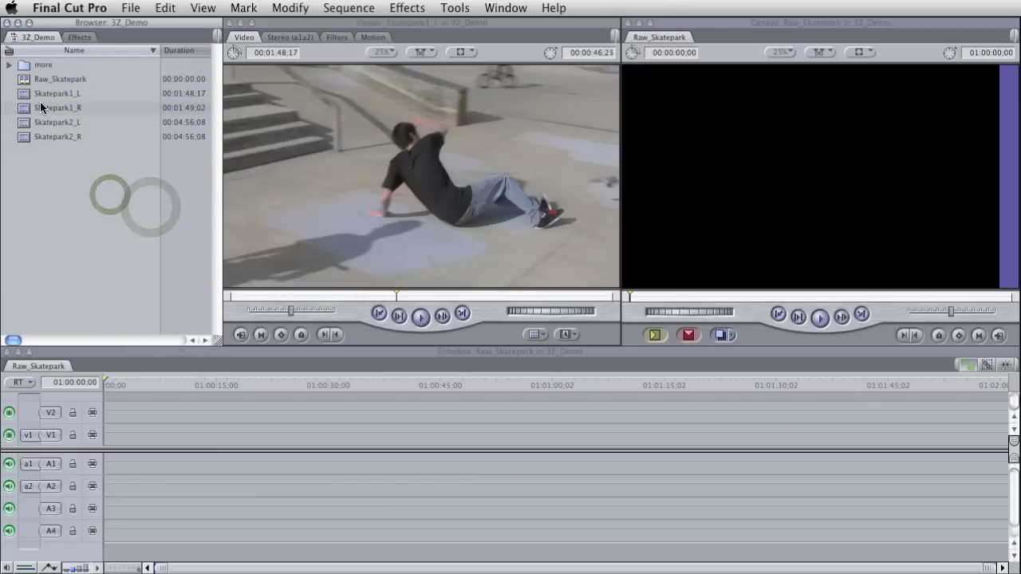
Step: Create a new Browser sequence named Raw_Skatepark and select it
{"action": "right_click", "coordinate": [66, 173]}
{"action": "left_click", "coordinate": [110, 213]}
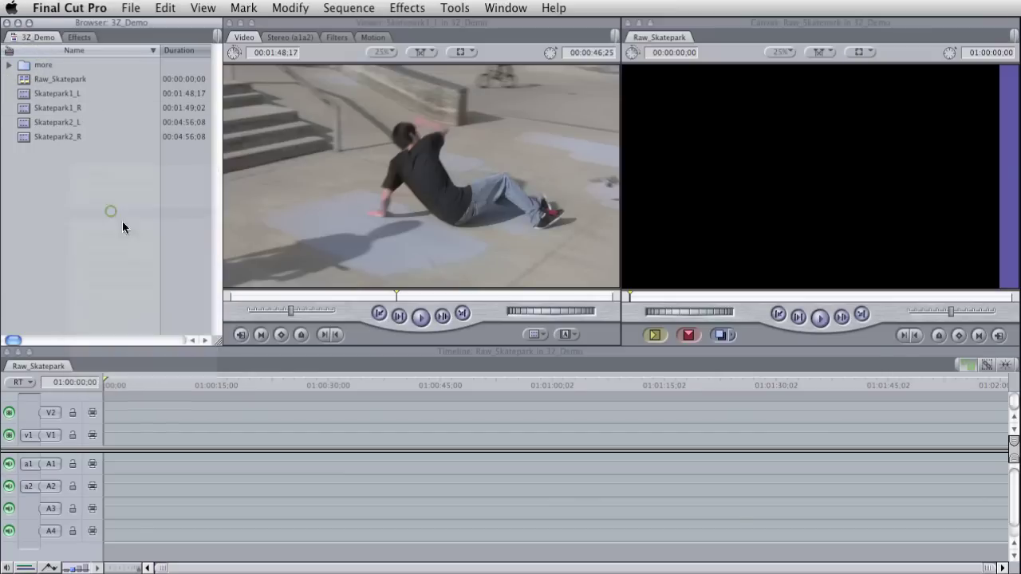
{"action": "type", "text": "Raw"}
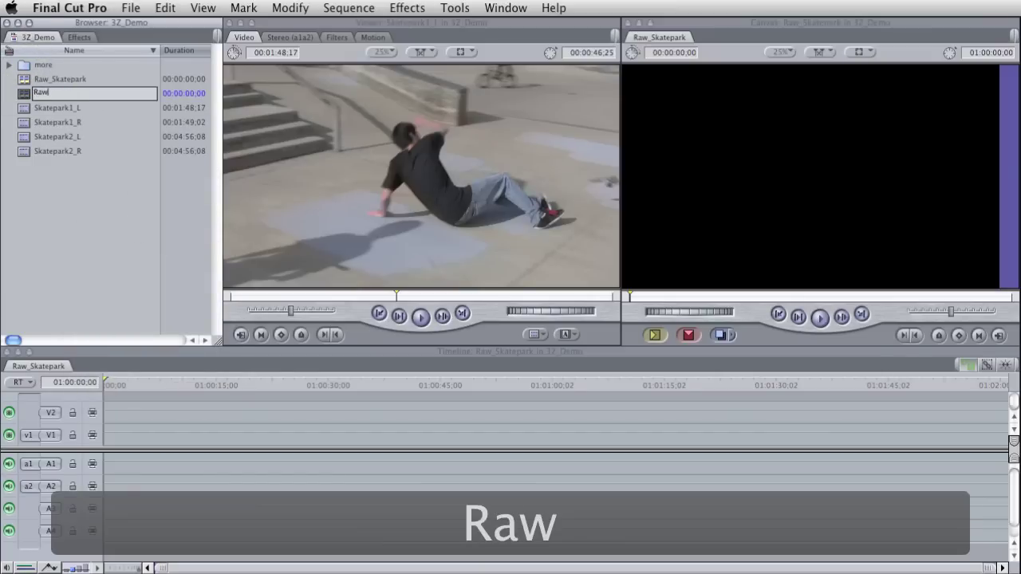
{"action": "type", "text": "_Skatepark"}
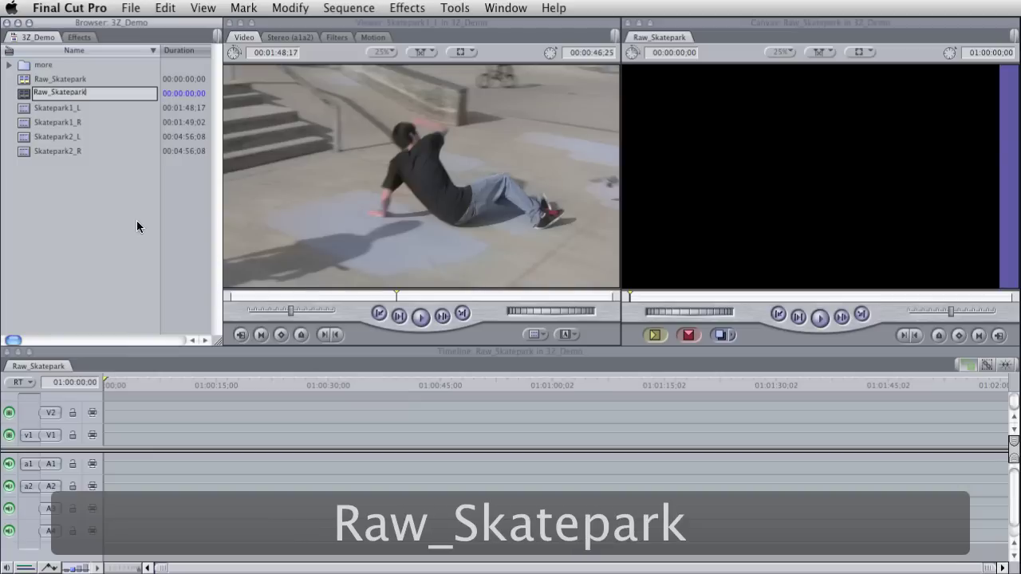
{"action": "key", "text": "Return"}
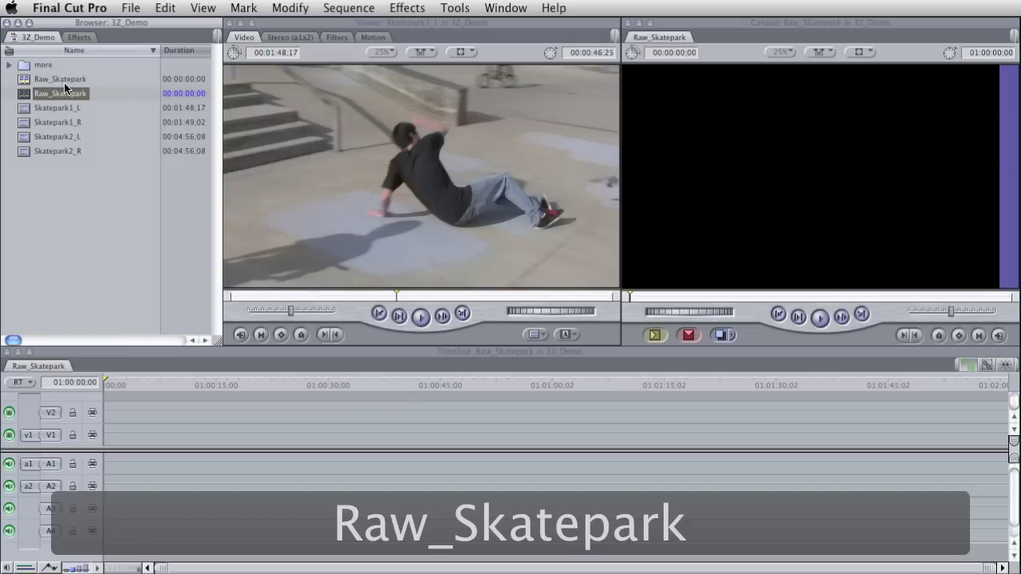
{"action": "left_click", "coordinate": [25, 81]}
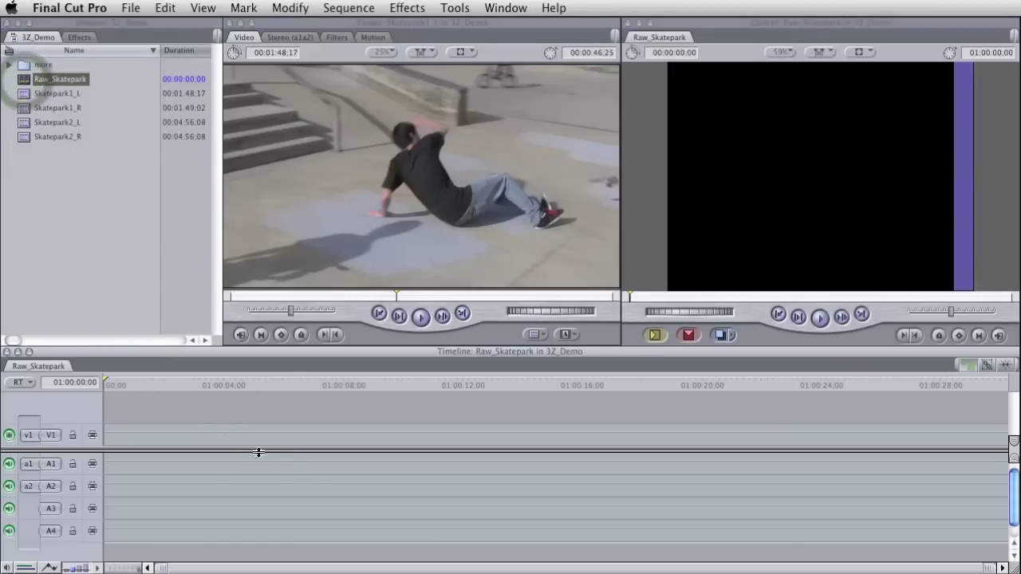
Step: Place Skatepark1_R on V1/A1–A2, match sequence settings to the clip, and zoom out
{"action": "left_click_drag", "start_coordinate": [24, 107], "coordinate": [155, 441]}
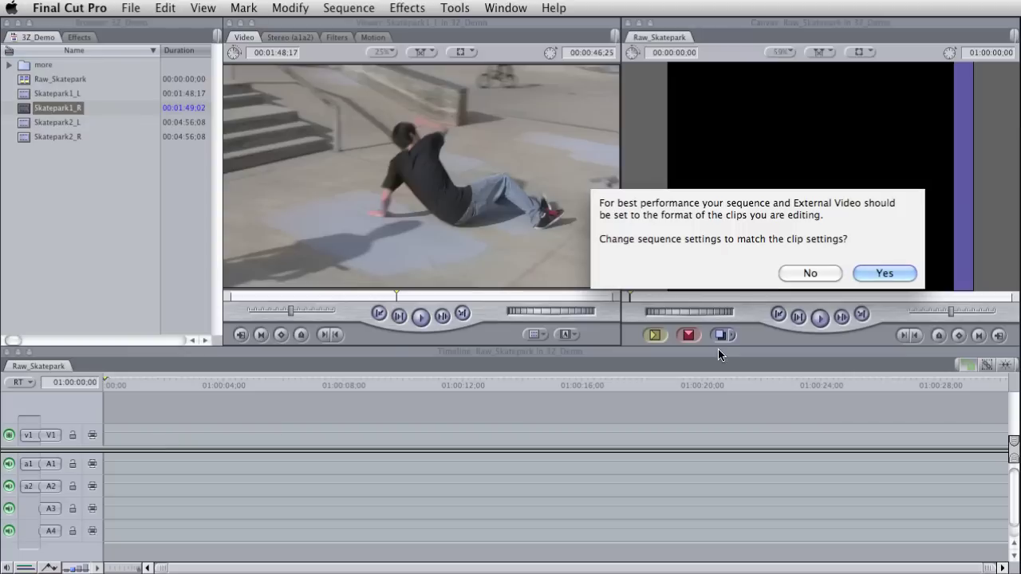
{"action": "left_click", "coordinate": [871, 272]}
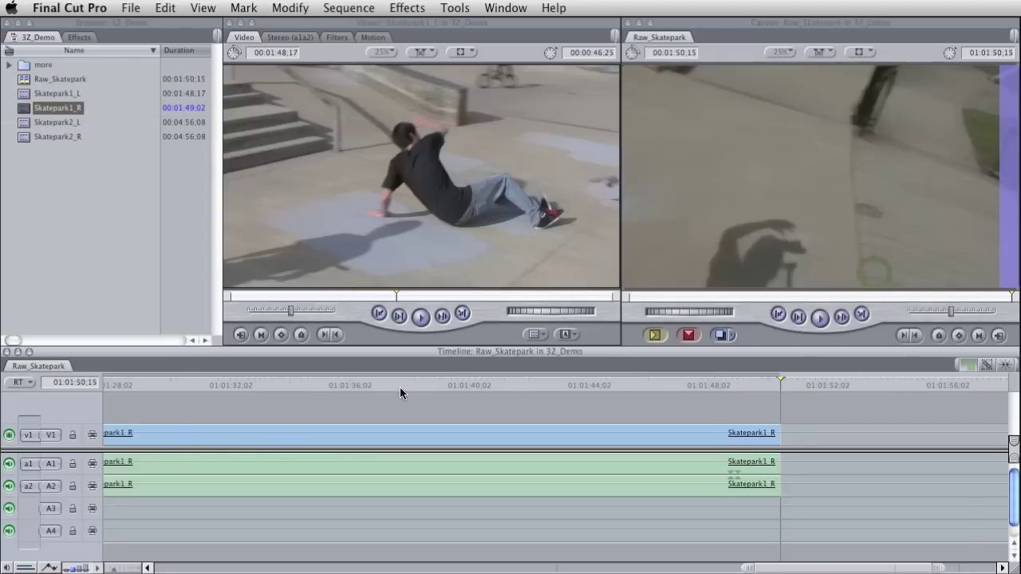
{"action": "key", "text": "super+minus"}
{"action": "key", "text": "super+minus"}
{"action": "key", "text": "super+minus"}
{"action": "left_click", "coordinate": [290, 380]}
{"action": "key", "text": "space"}
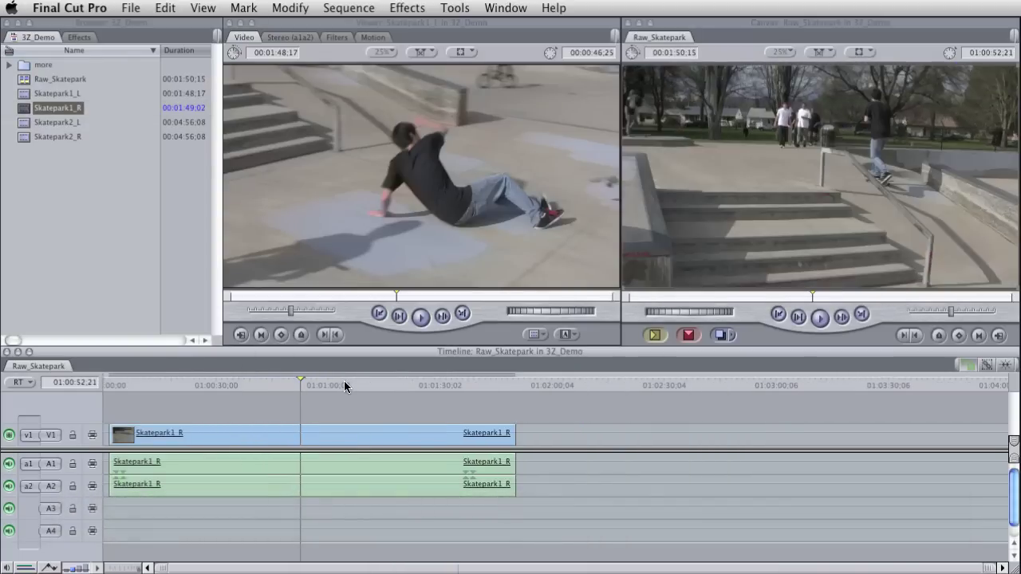
{"action": "left_click", "coordinate": [345, 380]}
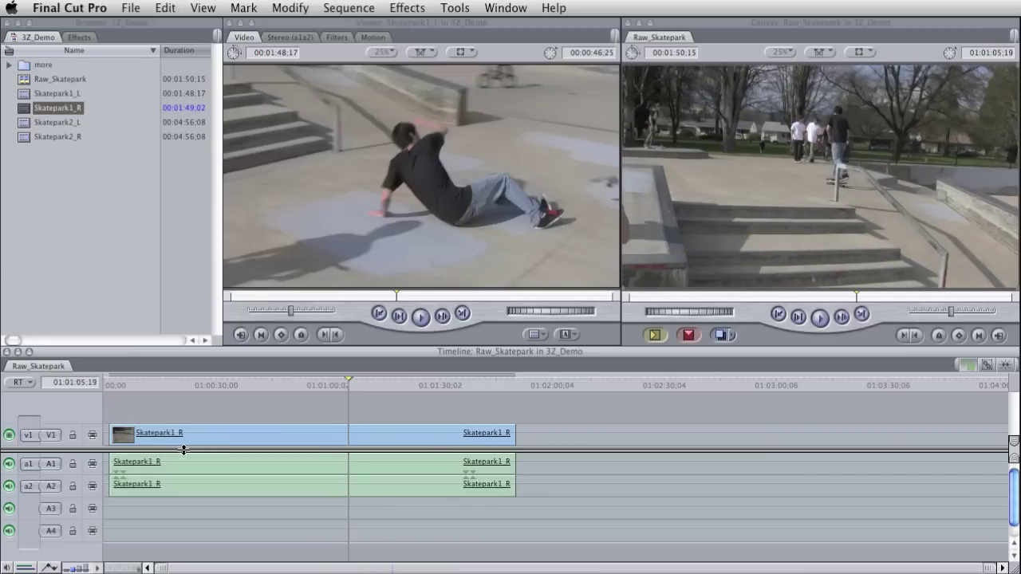
Step: Stack Skatepark1_L on V2/A3–A4, snapped to the sequence start, and select it
{"action": "left_click_drag", "start_coordinate": [56, 94], "coordinate": [130, 414]}
{"action": "key", "text": "n"}
{"action": "left_click", "coordinate": [262, 379]}
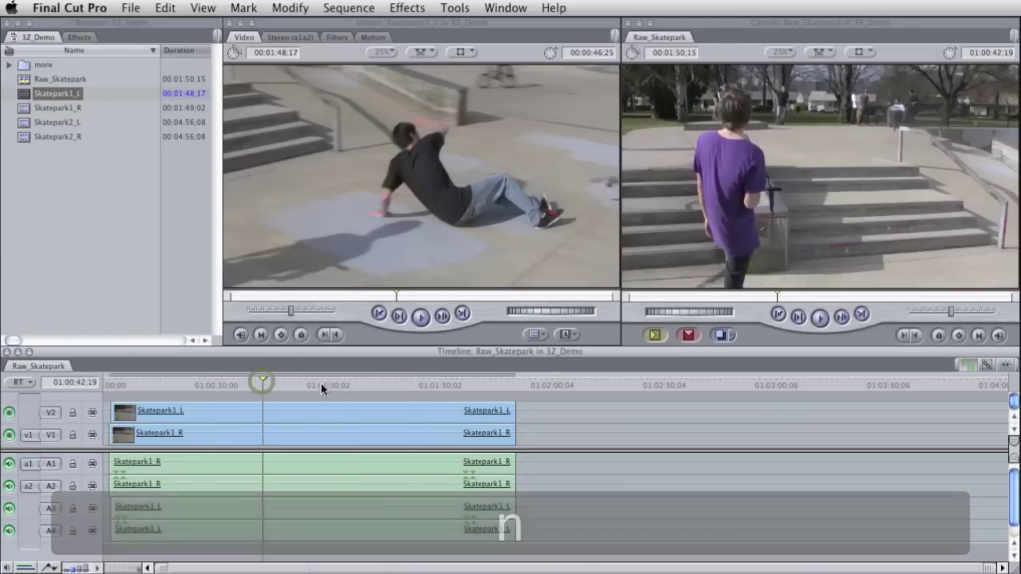
{"action": "left_click", "coordinate": [338, 382]}
{"action": "left_click_drag", "start_coordinate": [338, 383], "coordinate": [337, 385]}
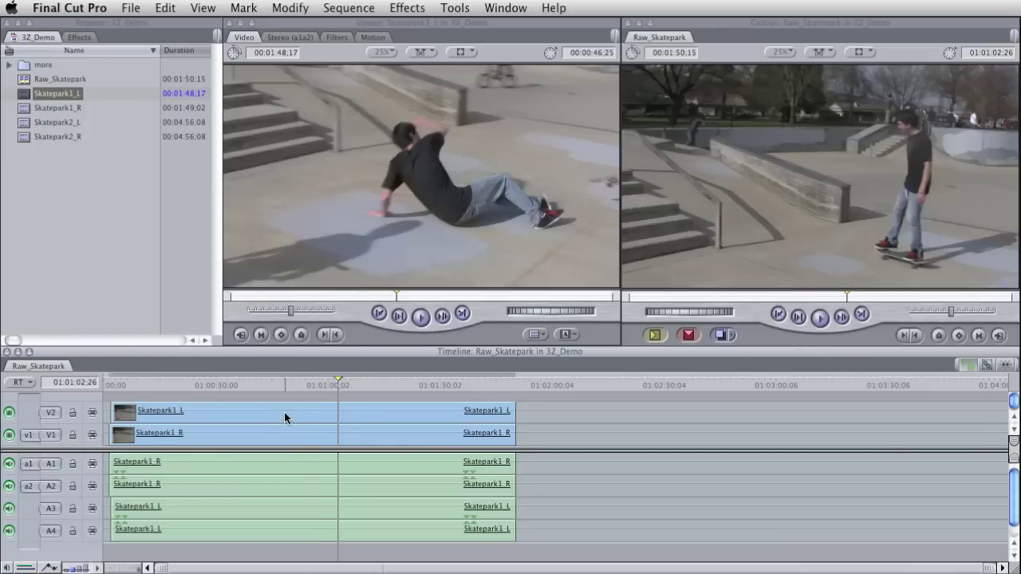
{"action": "left_click", "coordinate": [317, 411]}
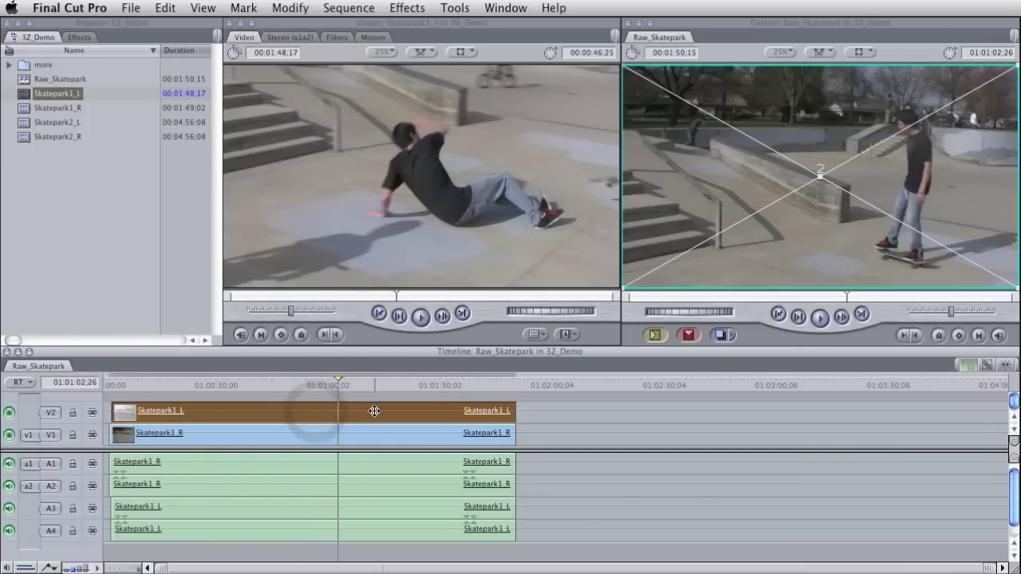
{"action": "key", "text": "ctrl+b"}
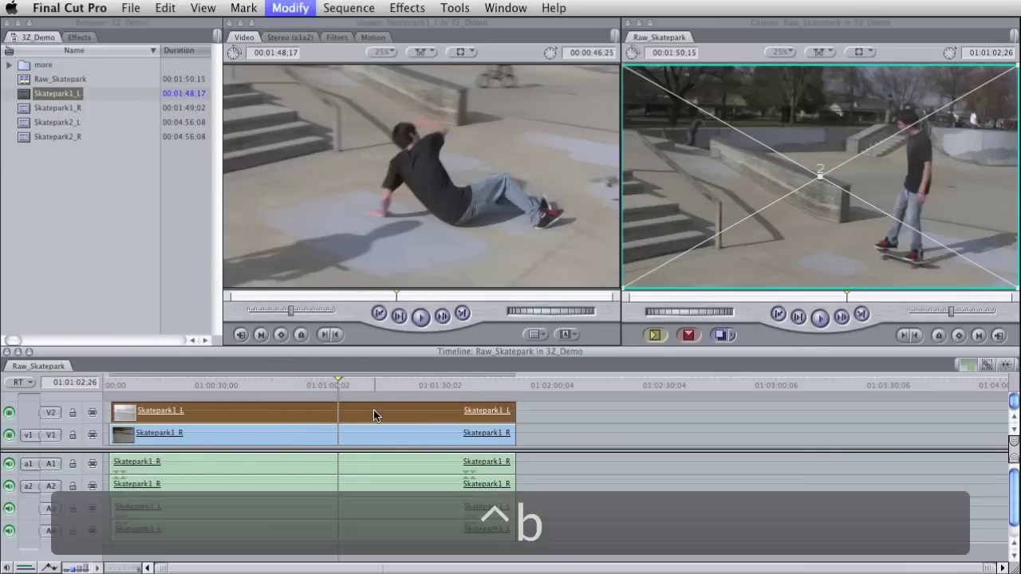
{"action": "key", "text": "ctrl+b"}
{"action": "key", "text": "ctrl+b"}
{"action": "key", "text": "ctrl+b"}
{"action": "key", "text": "ctrl+b"}
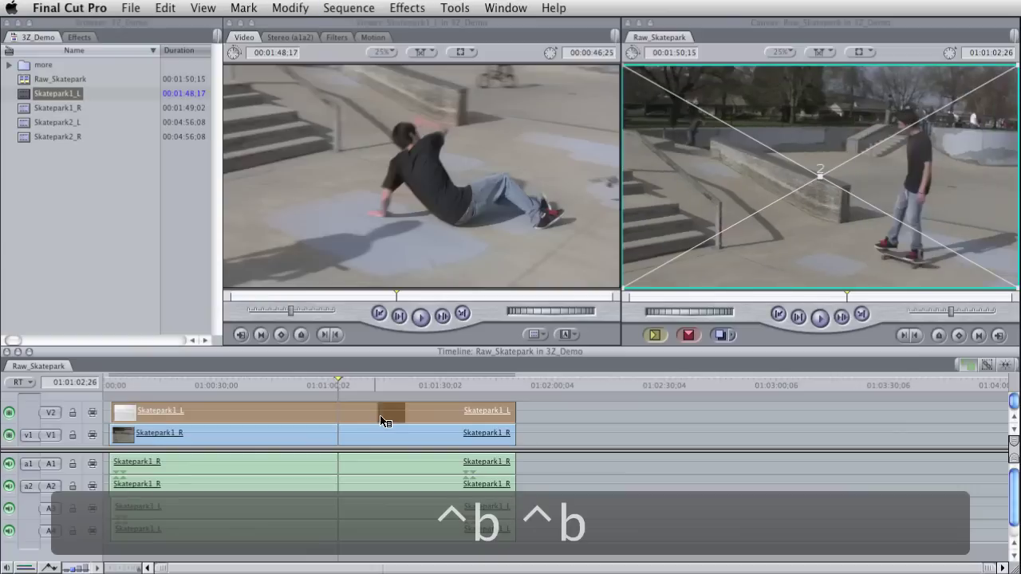
{"action": "key", "text": "ctrl+b"}
{"action": "key", "text": "ctrl+b"}
{"action": "key", "text": "ctrl+b"}
{"action": "key", "text": "ctrl+b"}
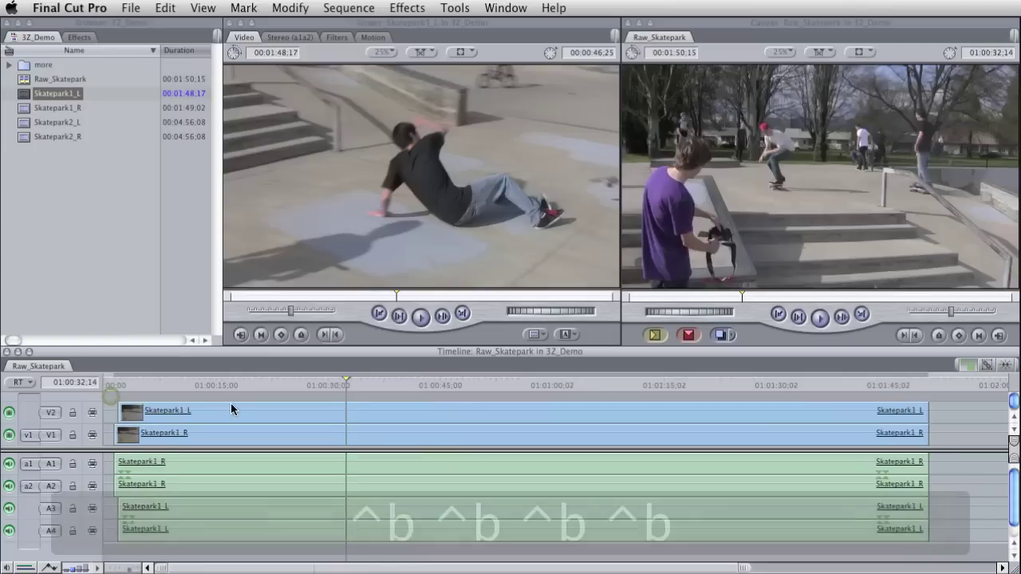
{"action": "left_click", "coordinate": [232, 405]}
Step: Lower Skatepark1_L opacity to 78 and nudge its A3–A4 audio by single frames
{"action": "left_click", "coordinate": [49, 568]}
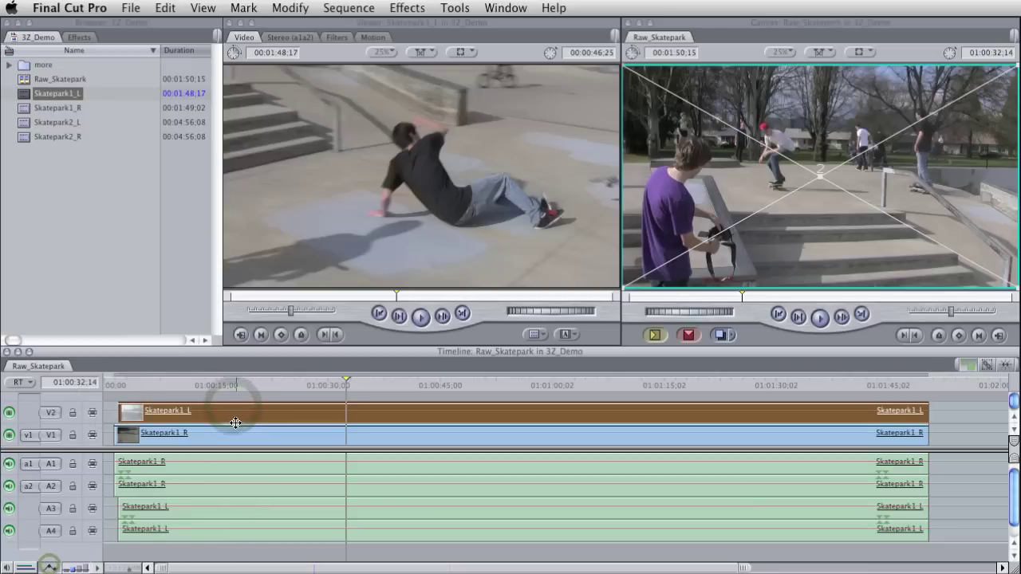
{"action": "left_click_drag", "start_coordinate": [304, 404], "coordinate": [305, 414]}
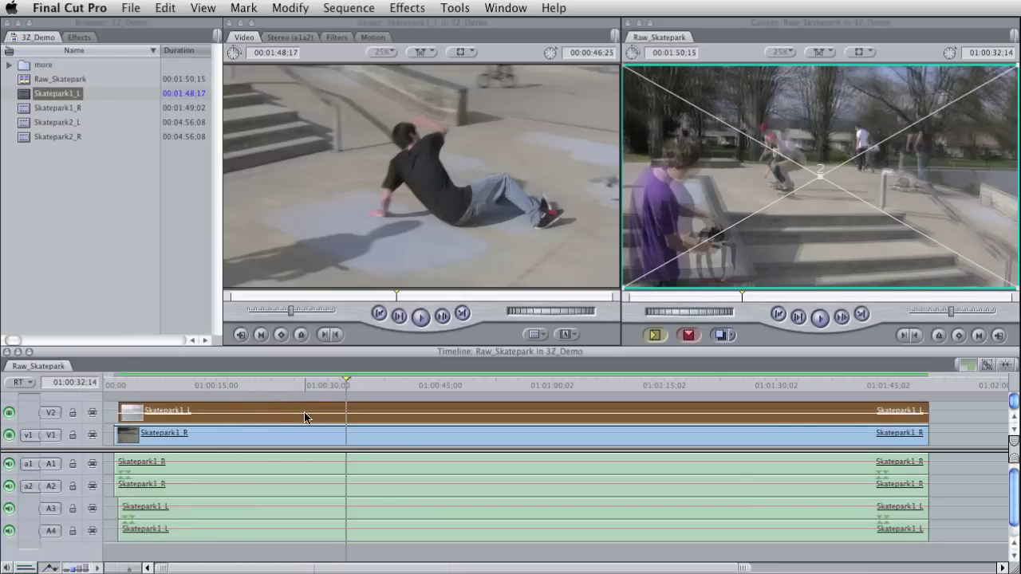
{"action": "left_click", "coordinate": [245, 518]}
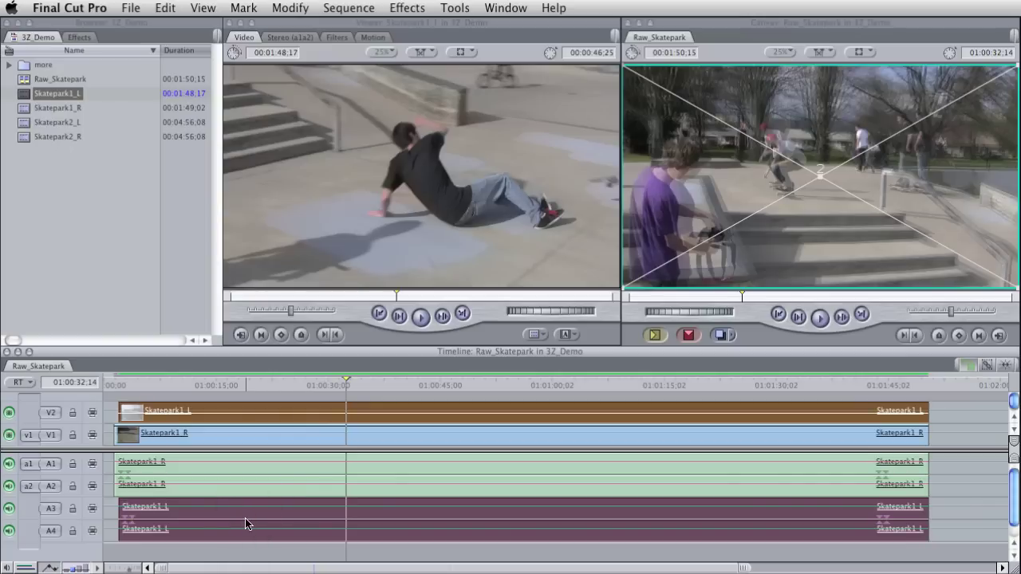
{"action": "key", "text": "alt+Right"}
{"action": "key", "text": "alt+Left"}
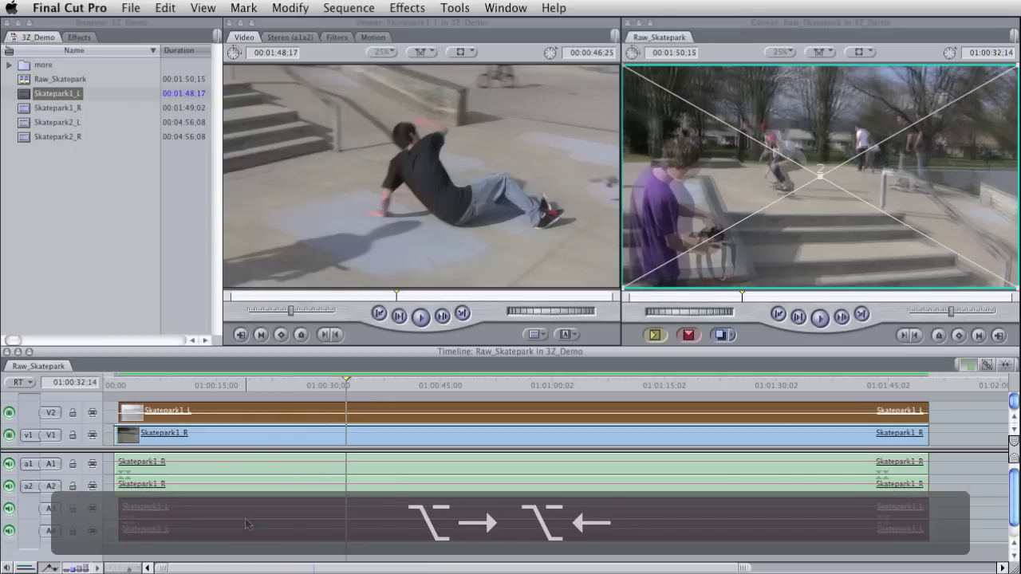
{"action": "key", "text": "alt+Left"}
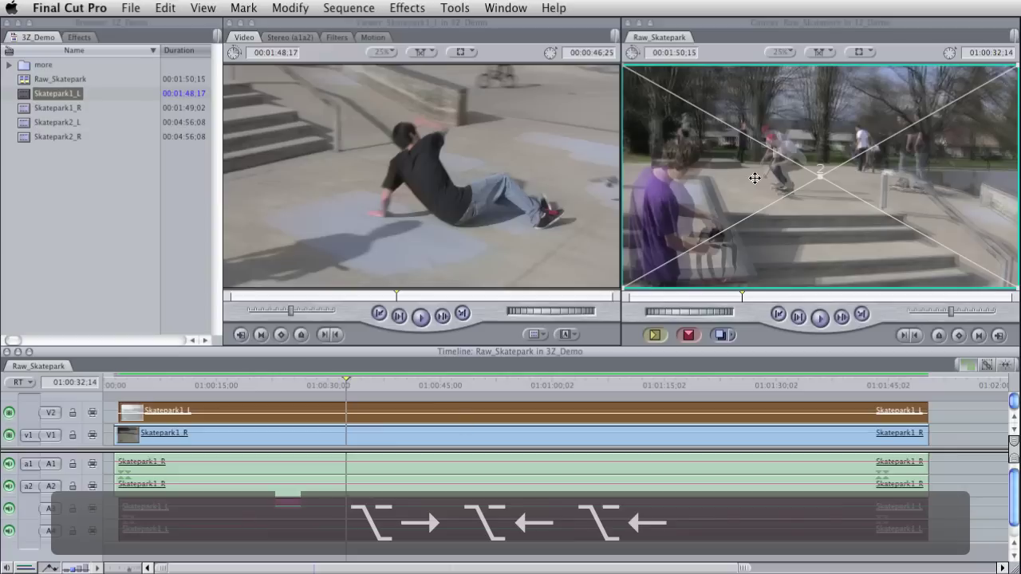
Step: View the Canvas at 50% and nudge Skatepark1_L four frames earlier around 01:00:33
{"action": "left_click", "coordinate": [780, 53]}
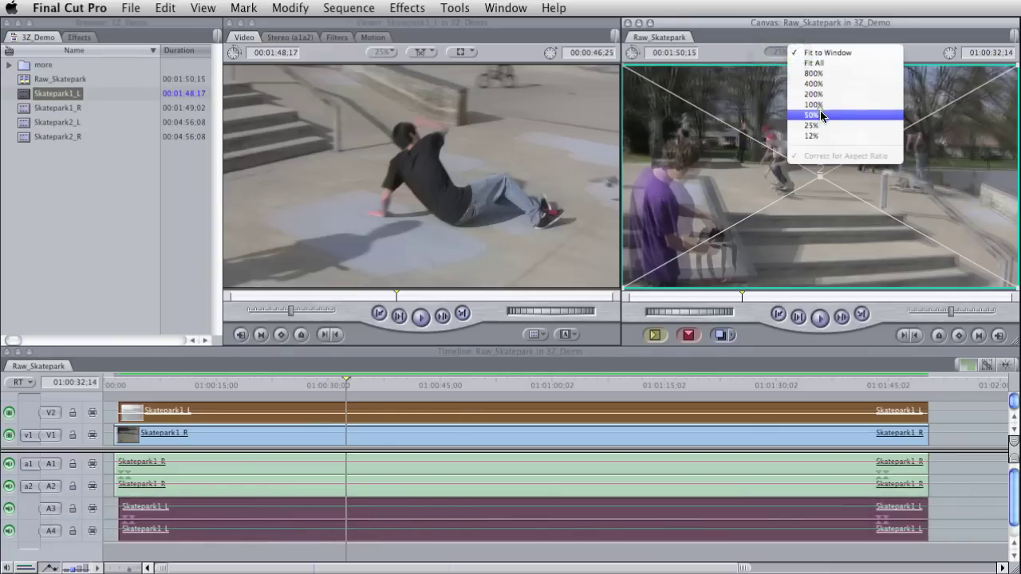
{"action": "left_click", "coordinate": [822, 115]}
{"action": "left_click", "coordinate": [349, 381]}
{"action": "key", "text": "alt+Left"}
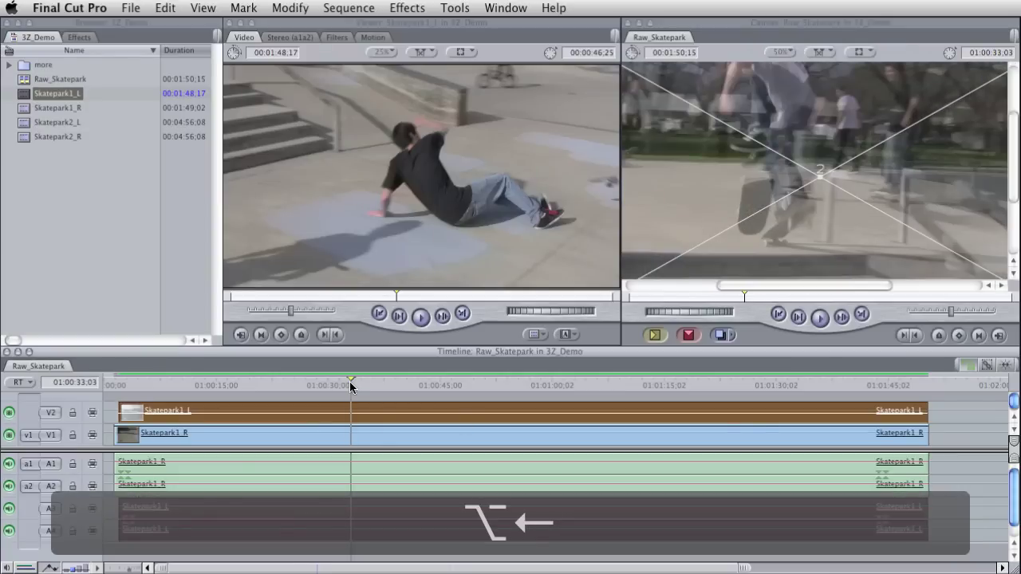
{"action": "key", "text": "alt+Left"}
{"action": "key", "text": "alt+Left"}
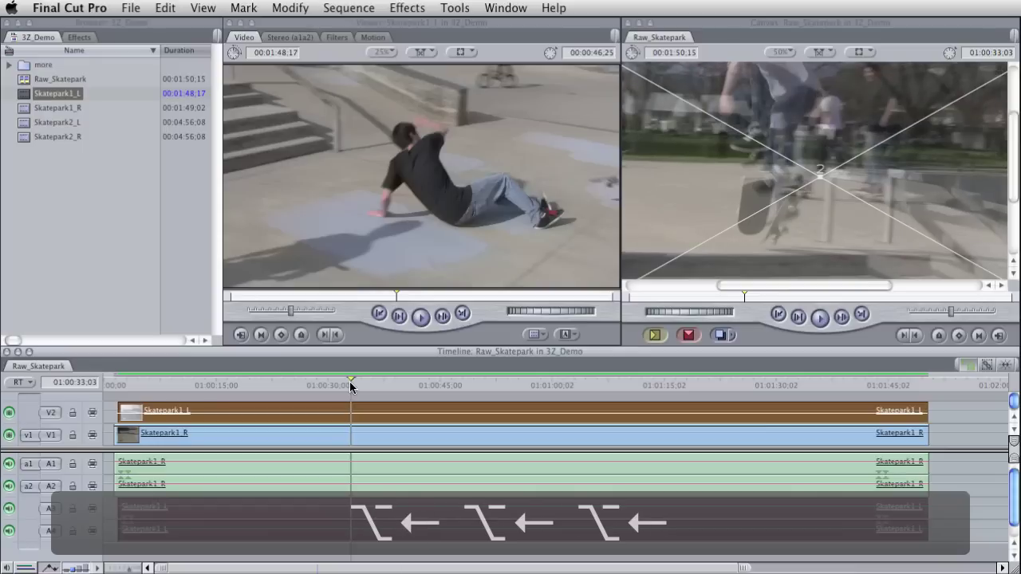
{"action": "key", "text": "alt+Left"}
{"action": "key", "text": "alt+Left"}
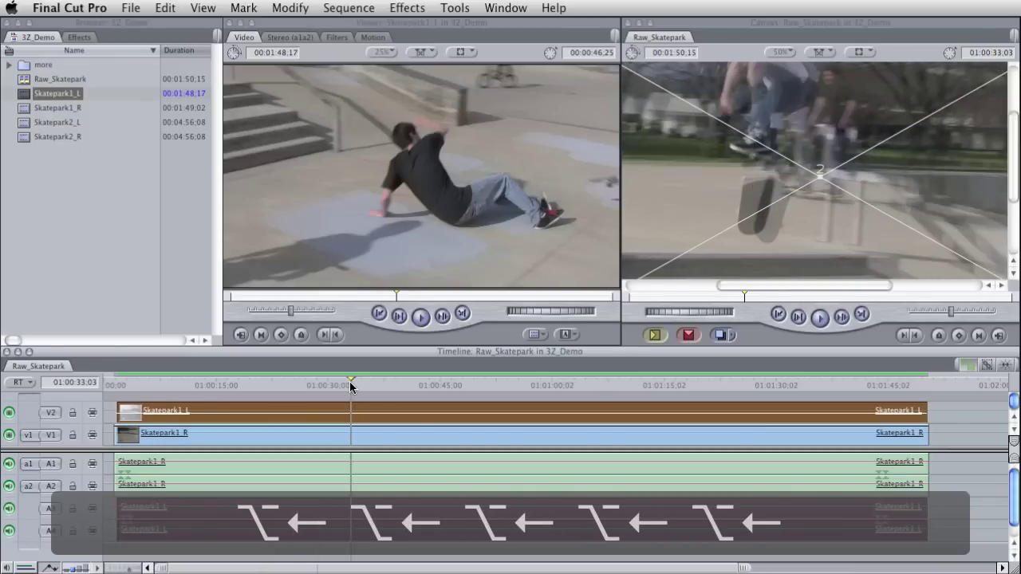
{"action": "key", "text": "alt+Left"}
{"action": "key", "text": "alt+Left"}
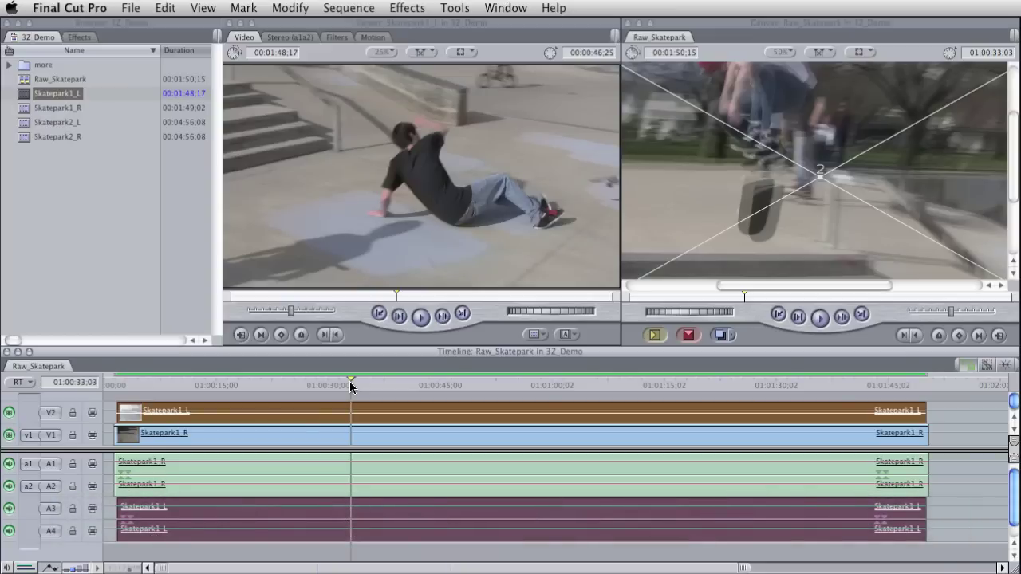
Step: Fit the frame to the Canvas and step frame by frame near 01:01:02 to compare angles
{"action": "left_click", "coordinate": [567, 383]}
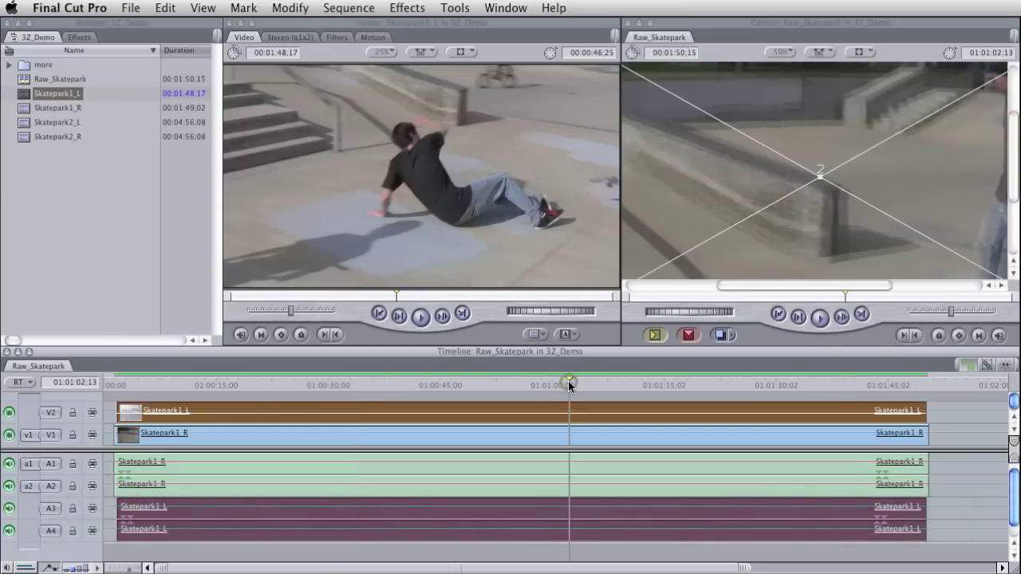
{"action": "left_click", "coordinate": [798, 49]}
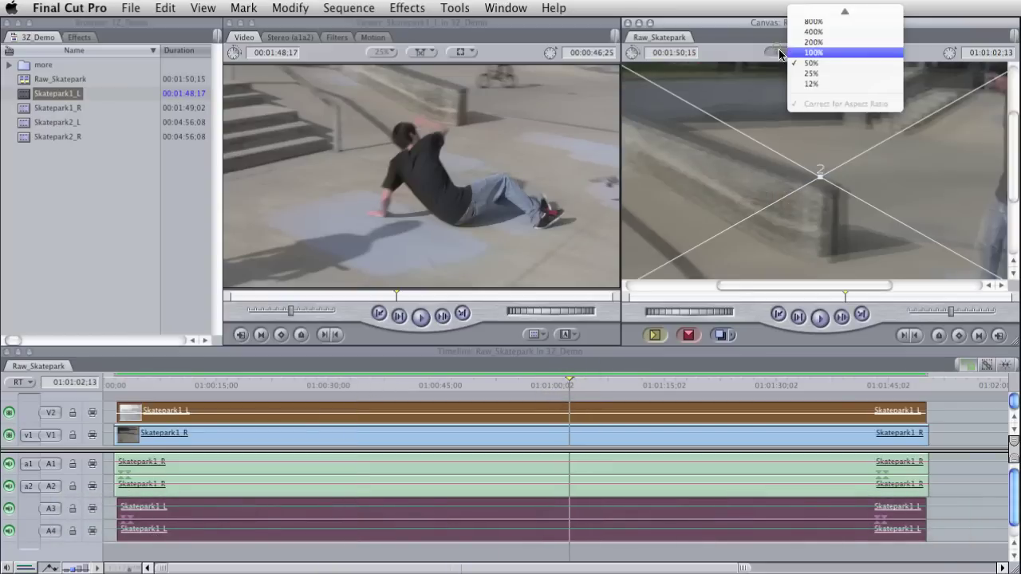
{"action": "left_click", "coordinate": [845, 10]}
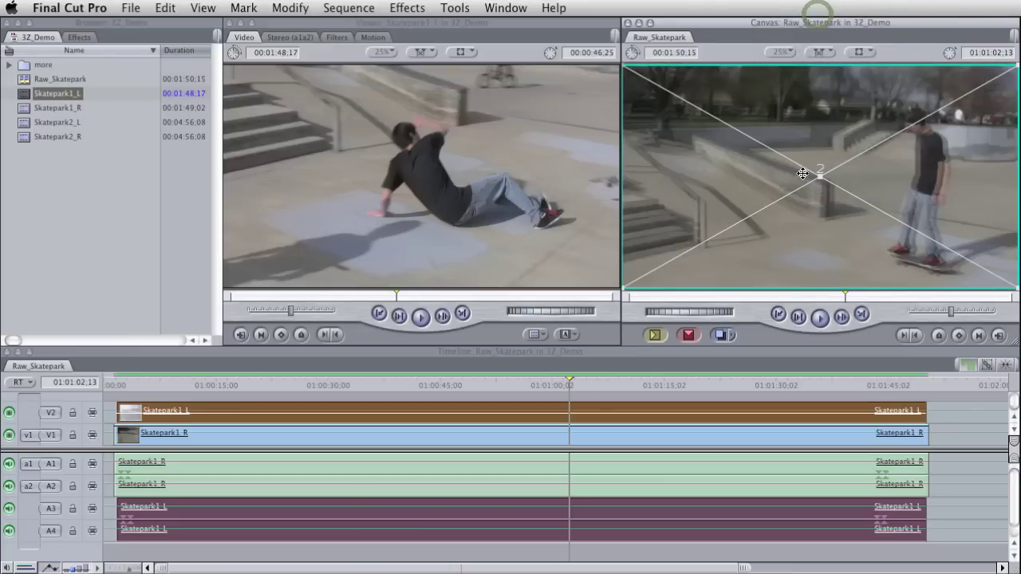
{"action": "key", "text": "Left"}
{"action": "key", "text": "Right"}
{"action": "key", "text": "Right"}
{"action": "key", "text": "Right"}
{"action": "key", "text": "Right"}
{"action": "key", "text": "Right"}
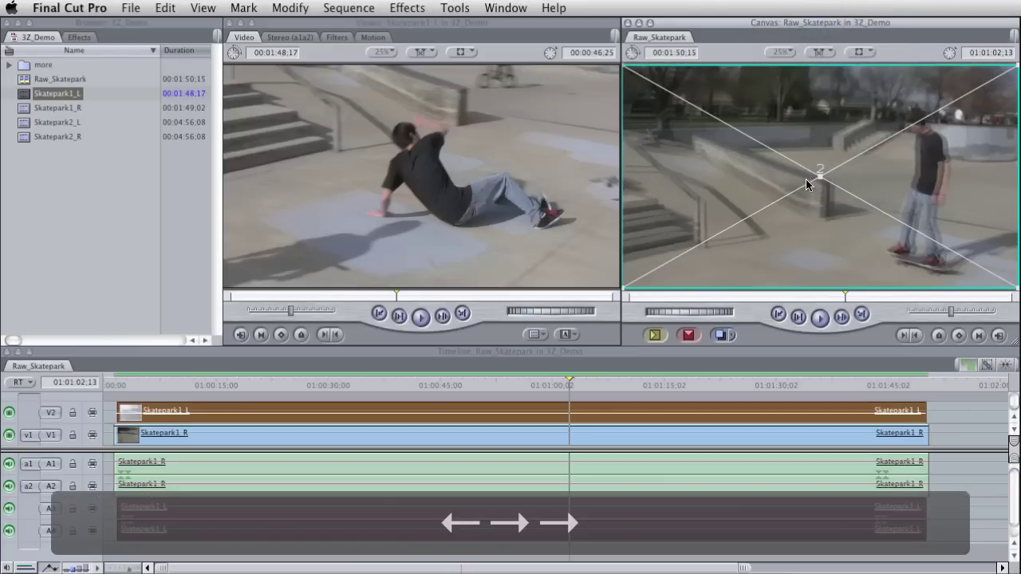
{"action": "key", "text": "Right"}
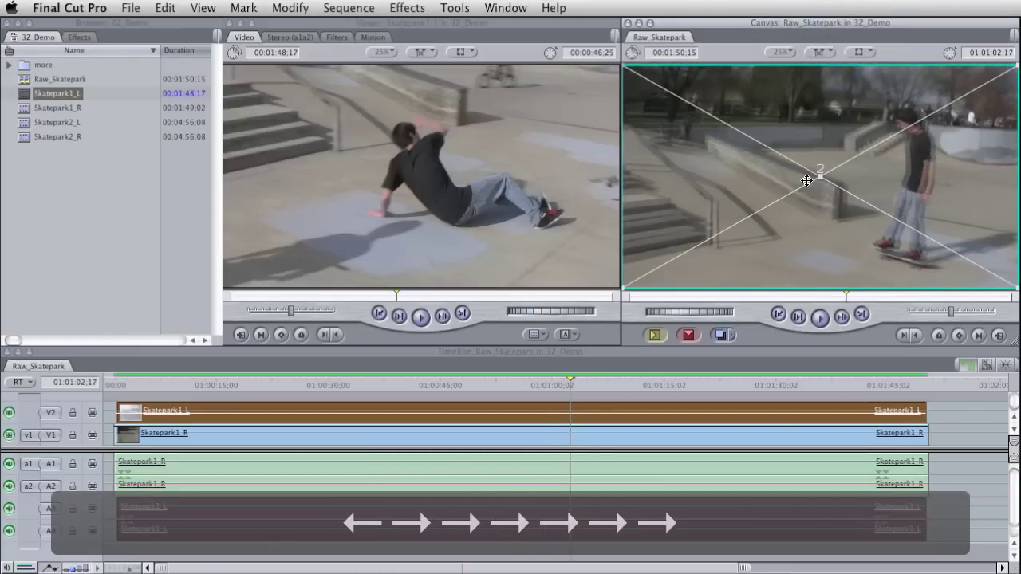
{"action": "key", "text": "Right"}
{"action": "key", "text": "Right"}
{"action": "left_click", "coordinate": [292, 385]}
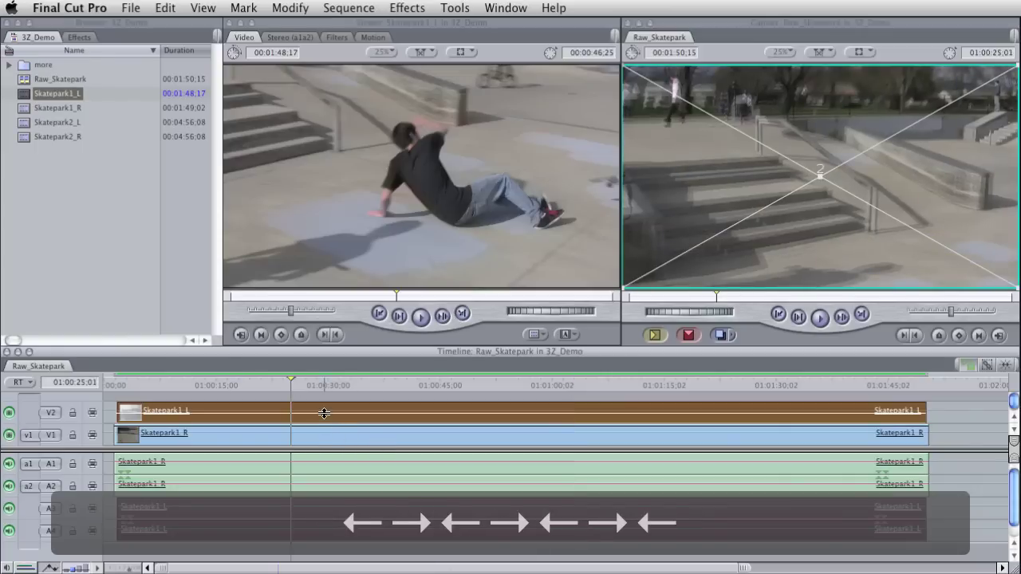
Step: Blade all six tracks about a second in and delete the short head pieces
{"action": "left_click_drag", "start_coordinate": [326, 413], "coordinate": [324, 388]}
{"action": "left_click", "coordinate": [111, 386]}
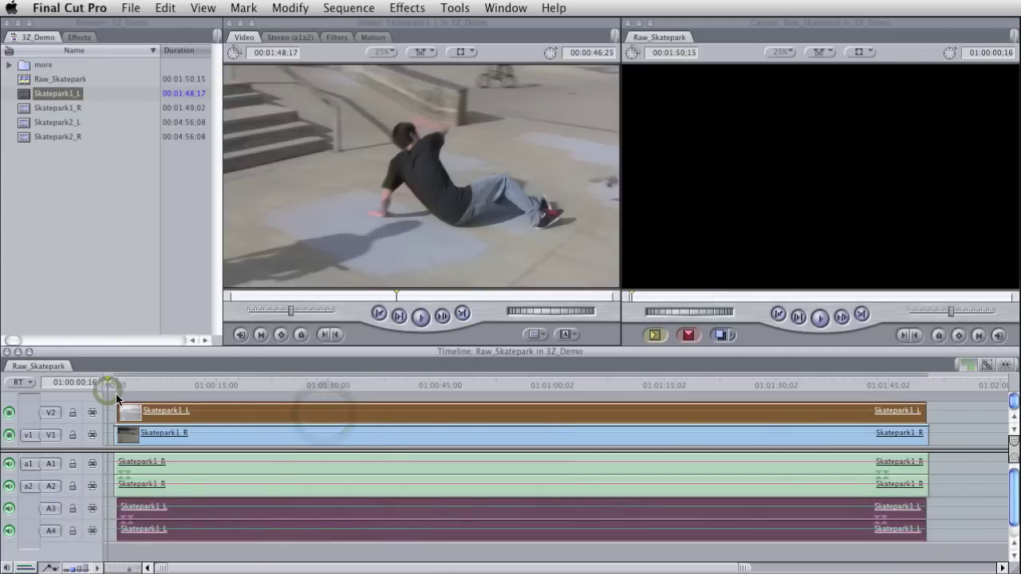
{"action": "left_click", "coordinate": [114, 403]}
{"action": "left_click", "coordinate": [120, 374]}
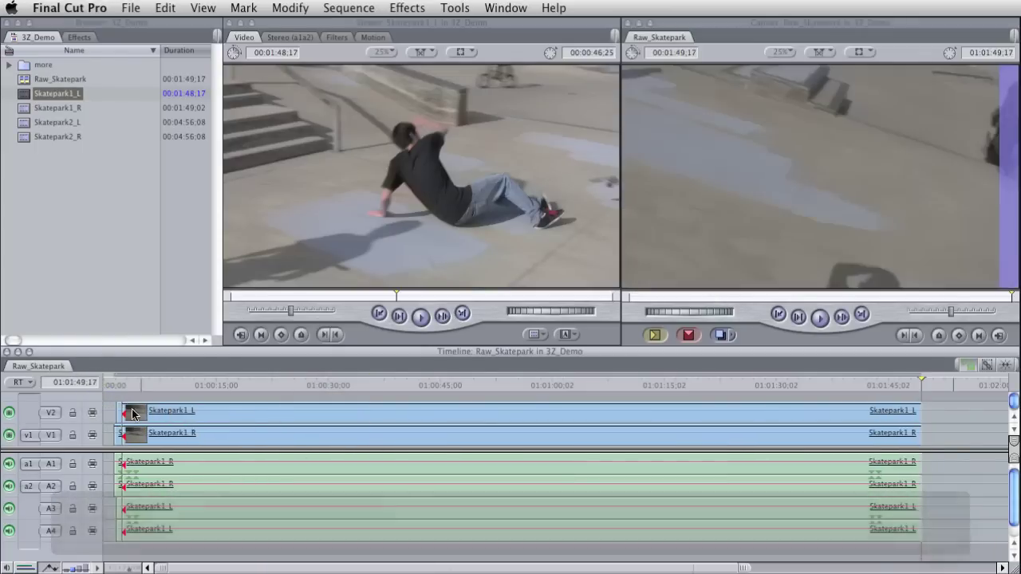
{"action": "left_click_drag", "start_coordinate": [106, 397], "coordinate": [120, 530]}
{"action": "key", "text": "Delete"}
Step: Close the leading gap, then check sync at 01:00:27 and 01:01:07:17
{"action": "right_click", "coordinate": [106, 414]}
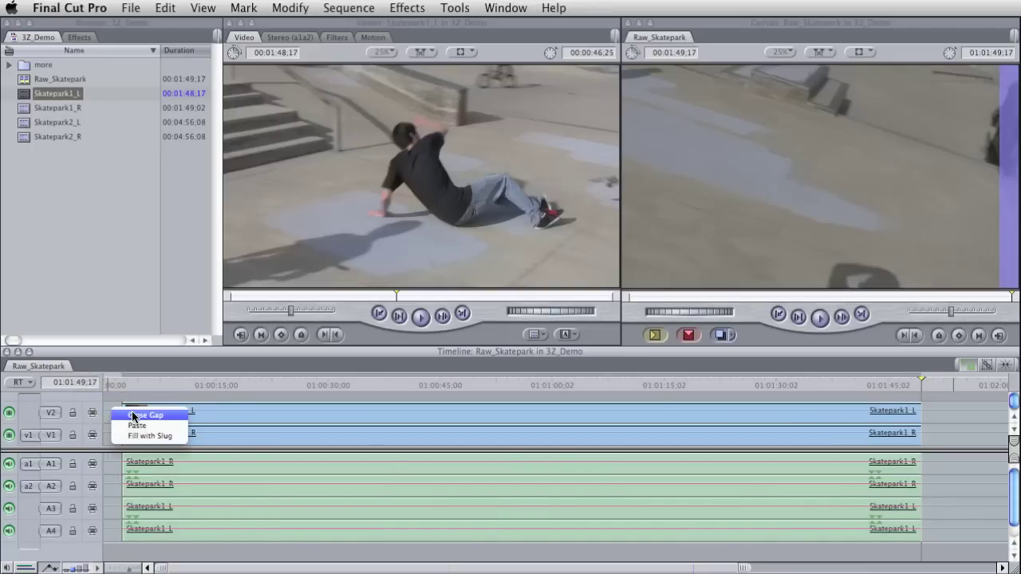
{"action": "left_click", "coordinate": [134, 411]}
{"action": "left_click", "coordinate": [307, 383]}
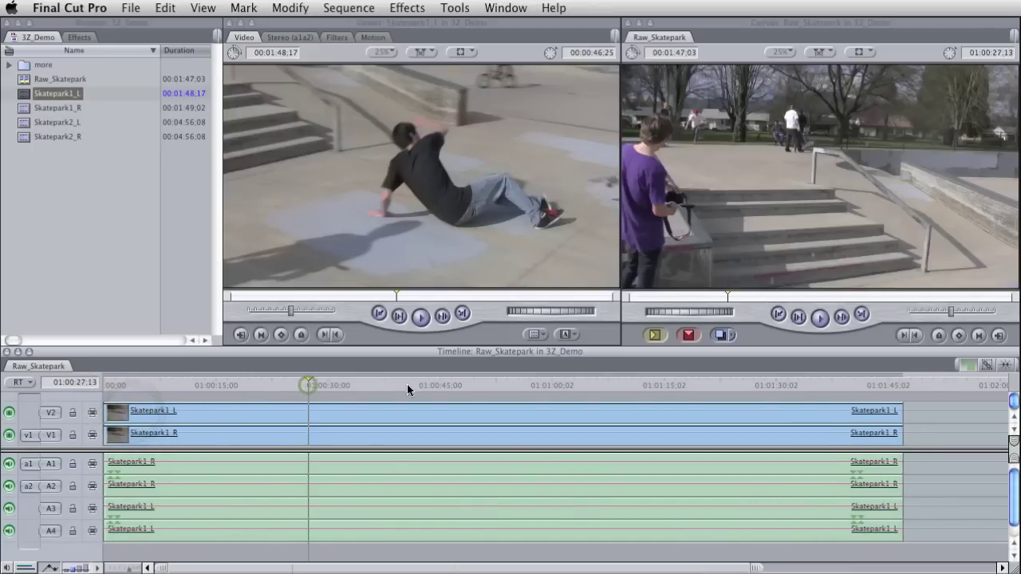
{"action": "left_click", "coordinate": [608, 384]}
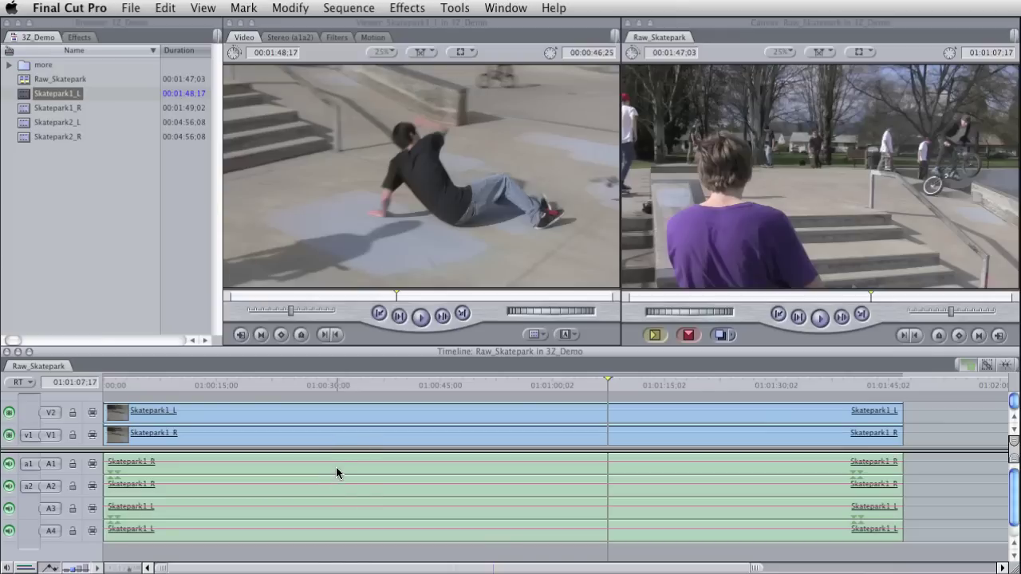
{"action": "scroll", "coordinate": [478, 467], "scroll_direction": "right", "scroll_amount": 10}
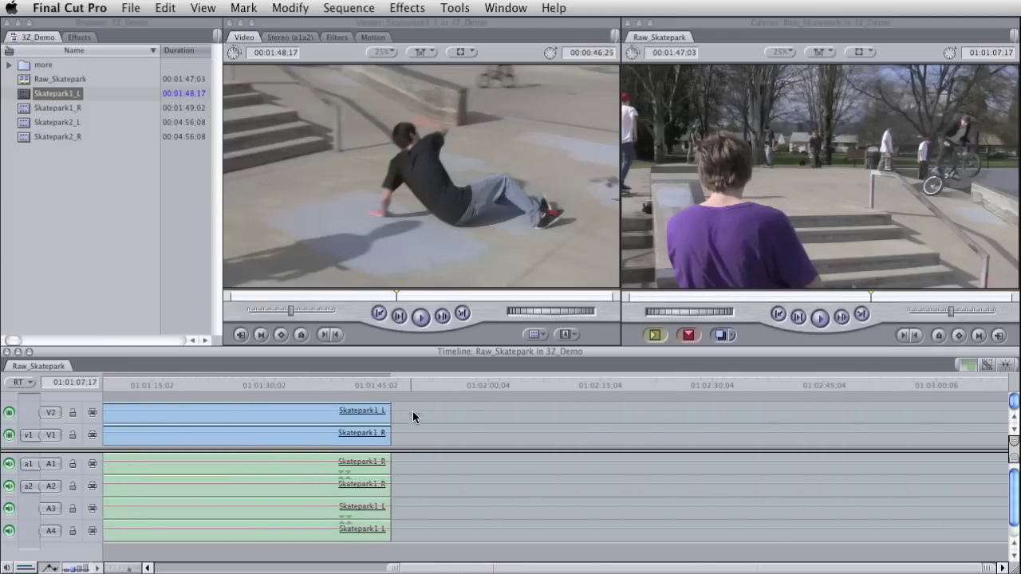
Step: Place Skatepark2_L on V2/A3–A4 and Skatepark2_R on V1/A1–A2 after Skatepark1, with snapping on
{"action": "left_click", "coordinate": [429, 386]}
{"action": "left_click_drag", "start_coordinate": [57, 122], "coordinate": [438, 418]}
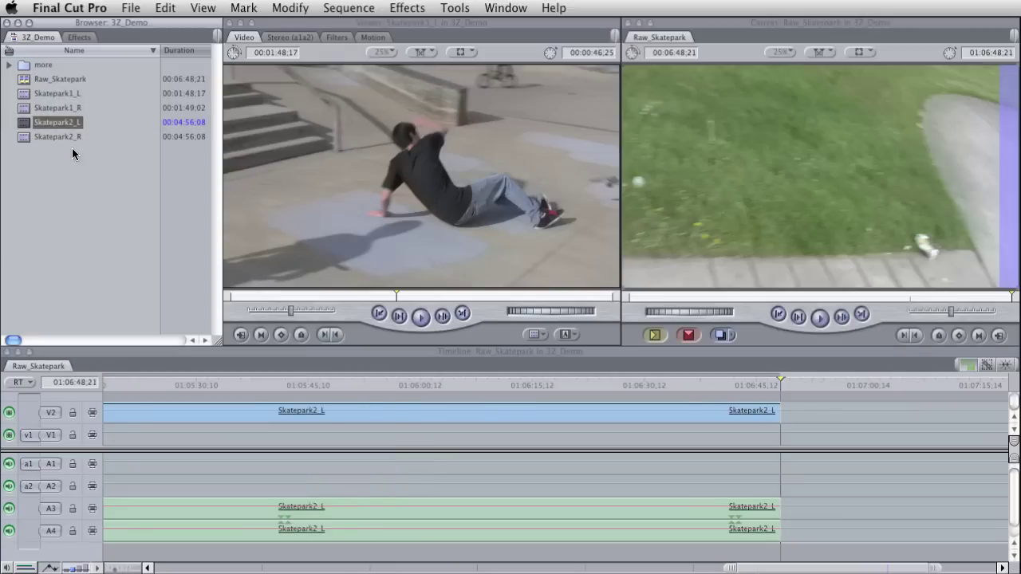
{"action": "left_click", "coordinate": [50, 138]}
{"action": "left_click_drag", "start_coordinate": [244, 347], "coordinate": [564, 433]}
{"action": "key", "text": "n"}
Step: Review the Skatepark2 pair at 01:02:14, 01:02:44 and 01:03:02, lowering V2 opacity to superimpose
{"action": "left_click", "coordinate": [416, 387]}
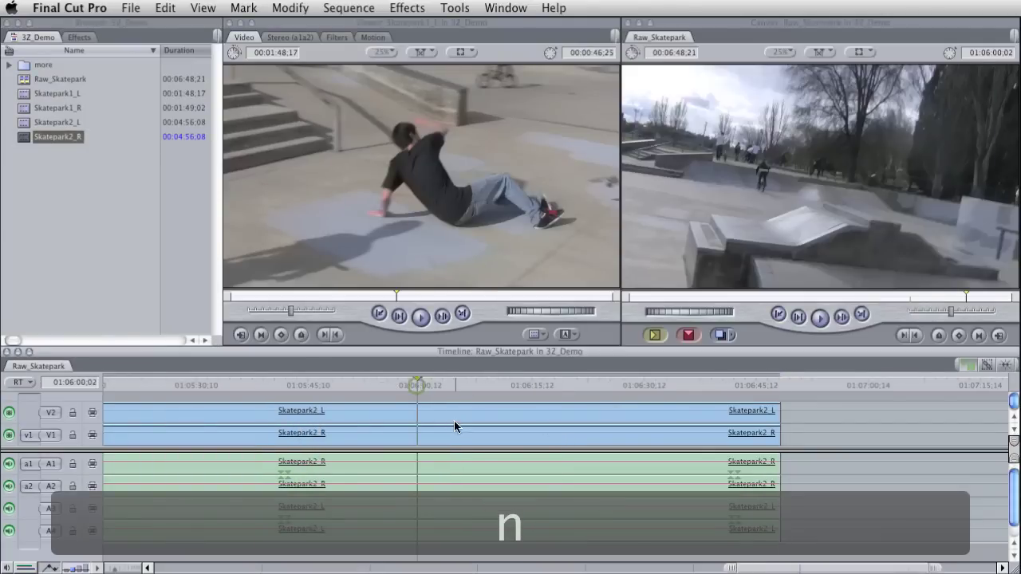
{"action": "scroll", "coordinate": [448, 420], "scroll_direction": "right", "scroll_amount": 5}
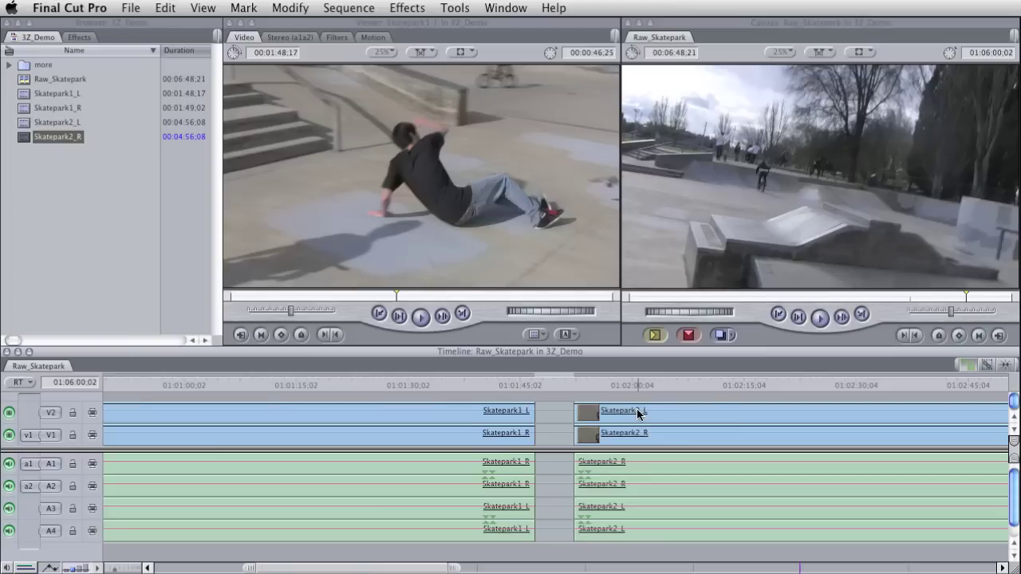
{"action": "scroll", "coordinate": [536, 423], "scroll_direction": "right", "scroll_amount": 4}
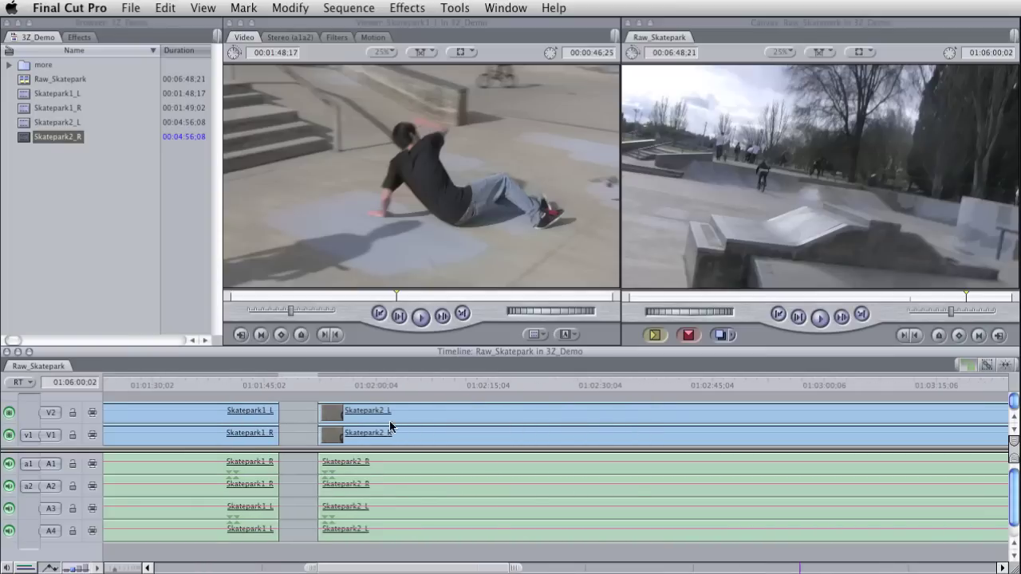
{"action": "left_click", "coordinate": [477, 385]}
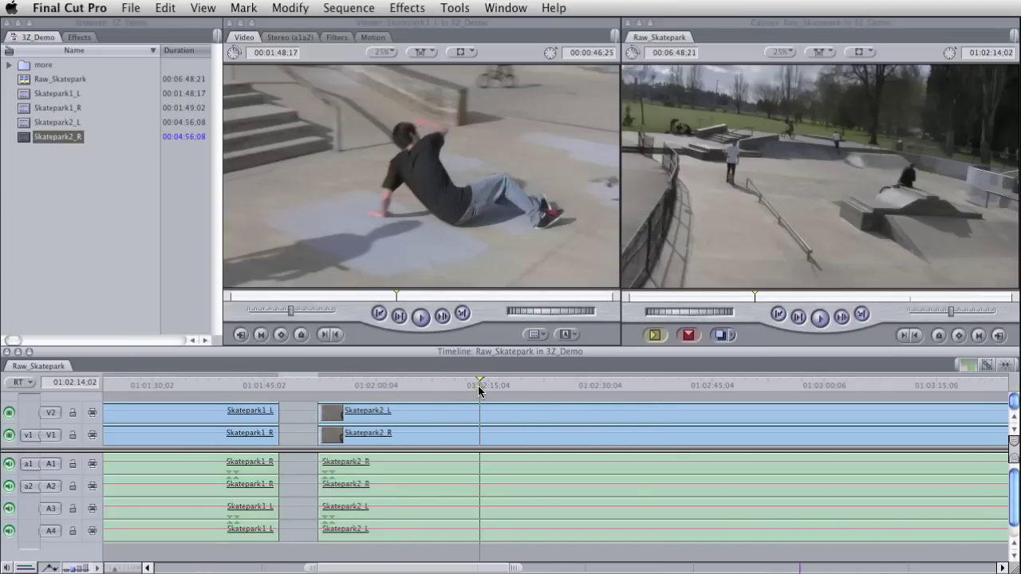
{"action": "left_click", "coordinate": [707, 385]}
{"action": "left_click", "coordinate": [837, 385]}
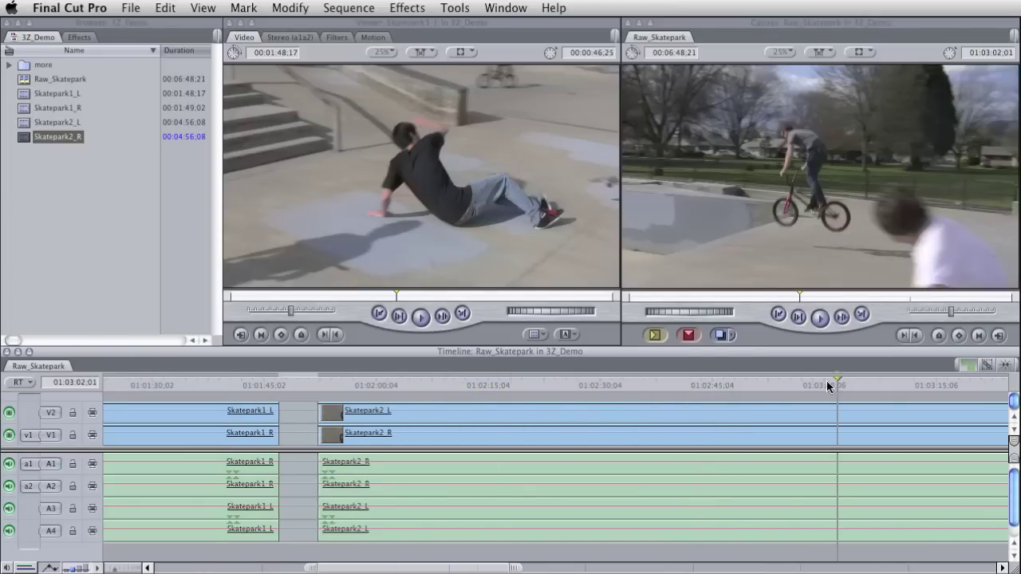
{"action": "scroll", "coordinate": [680, 405], "scroll_direction": "right", "scroll_amount": 4}
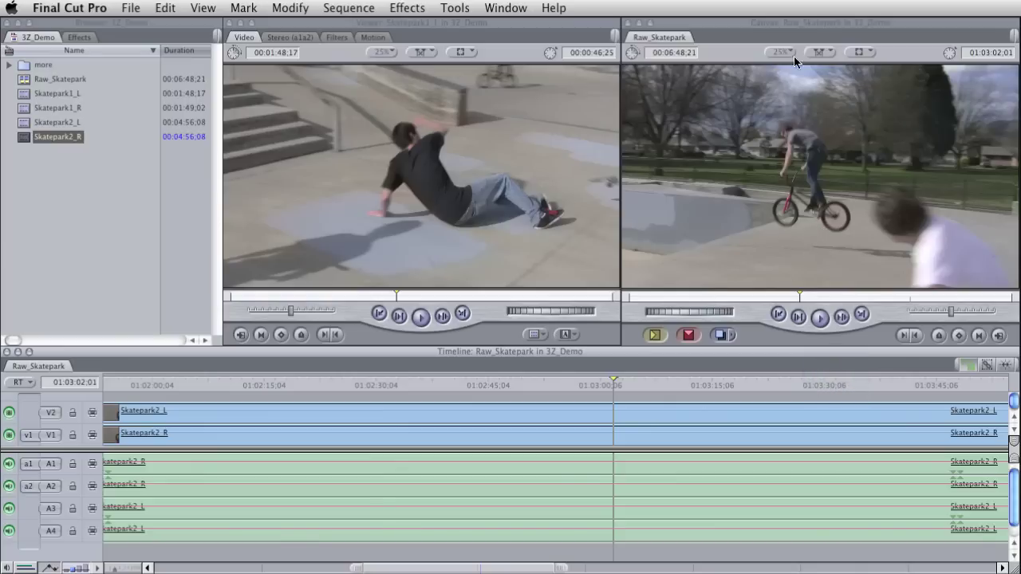
{"action": "left_click_drag", "start_coordinate": [620, 402], "coordinate": [619, 413]}
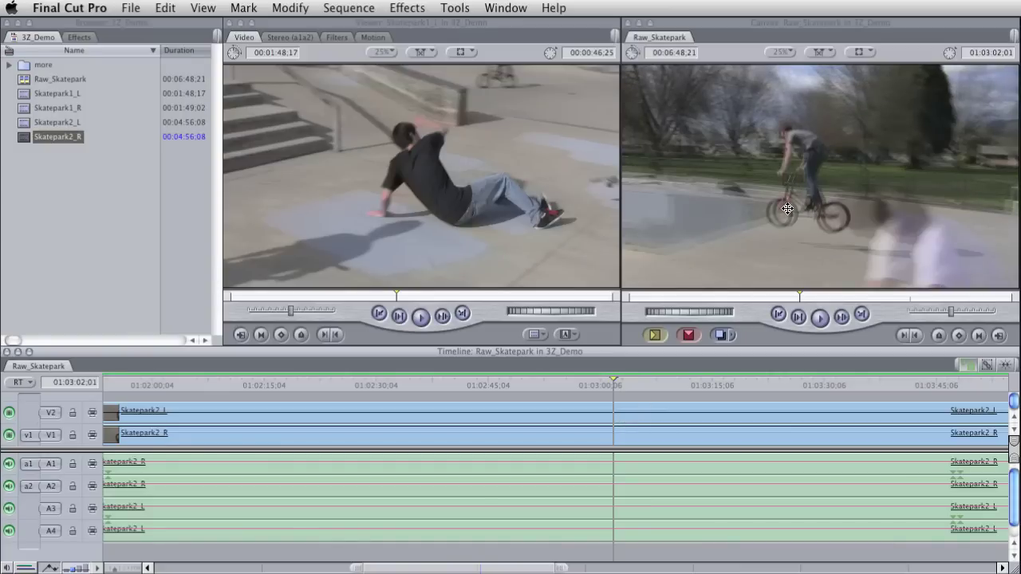
{"action": "key", "text": "Left"}
{"action": "key", "text": "Left"}
{"action": "key", "text": "Left"}
{"action": "key", "text": "Left"}
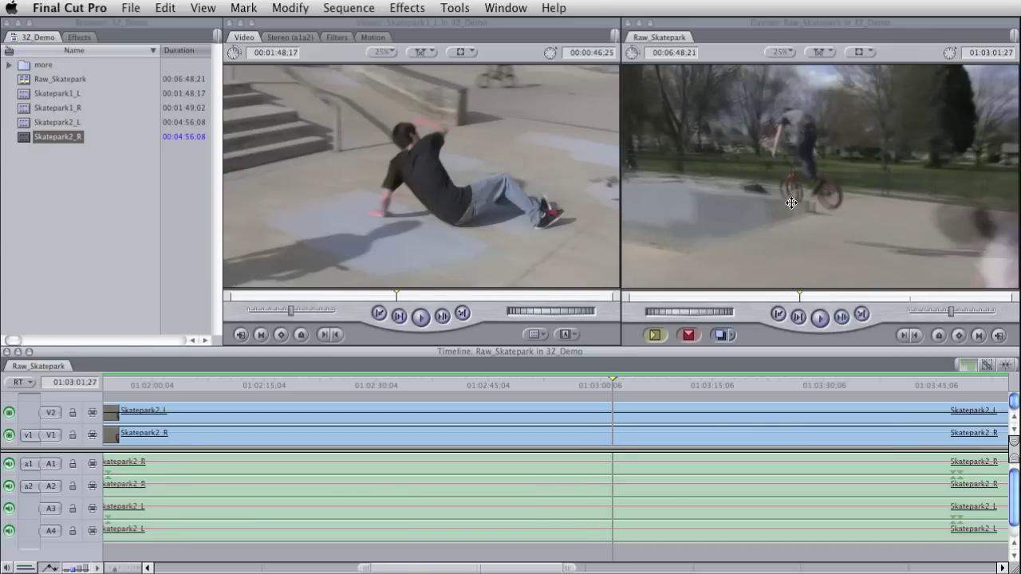
{"action": "left_click", "coordinate": [780, 52]}
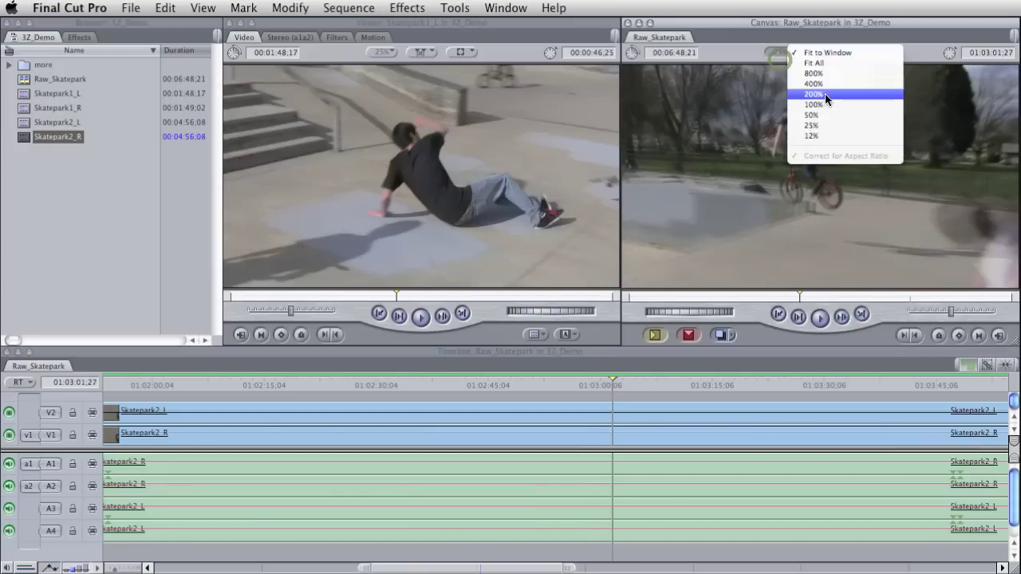
Step: At 50% Canvas, select Skatepark2_L video and audio and nudge them single frames against Skatepark2_R
{"action": "left_click", "coordinate": [817, 114]}
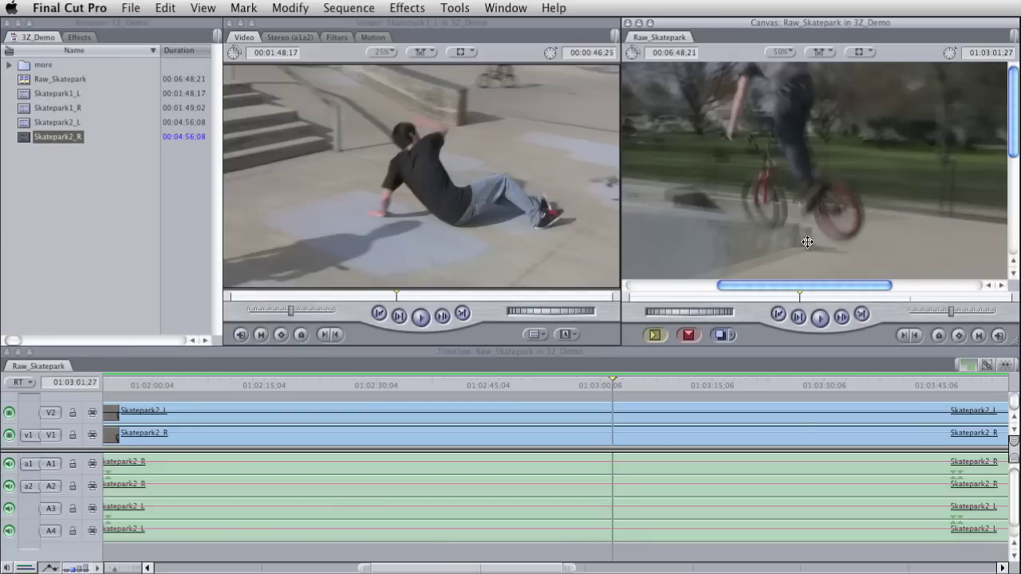
{"action": "left_click", "coordinate": [643, 419]}
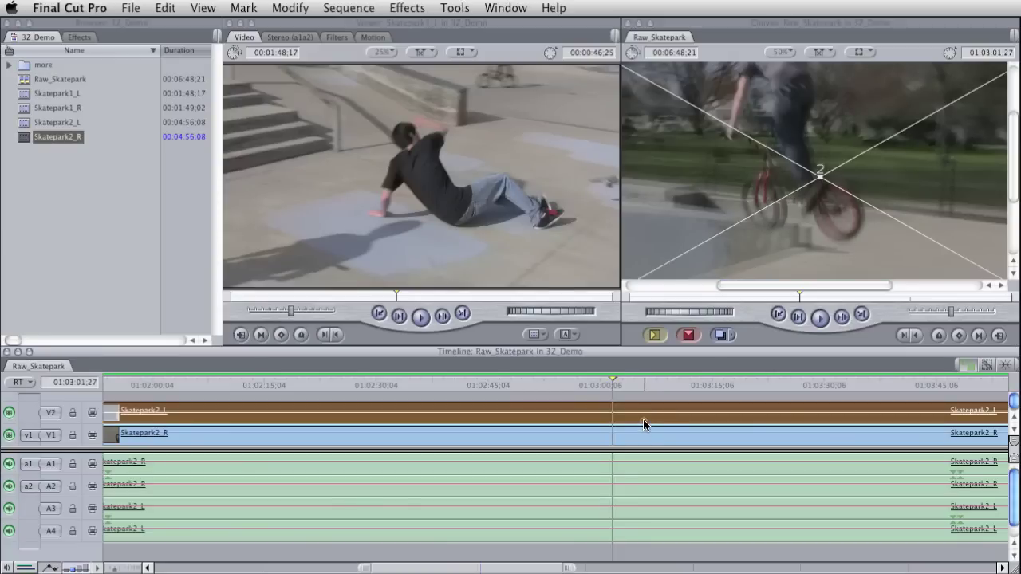
{"action": "left_click", "coordinate": [628, 519]}
{"action": "key", "text": "alt+Left"}
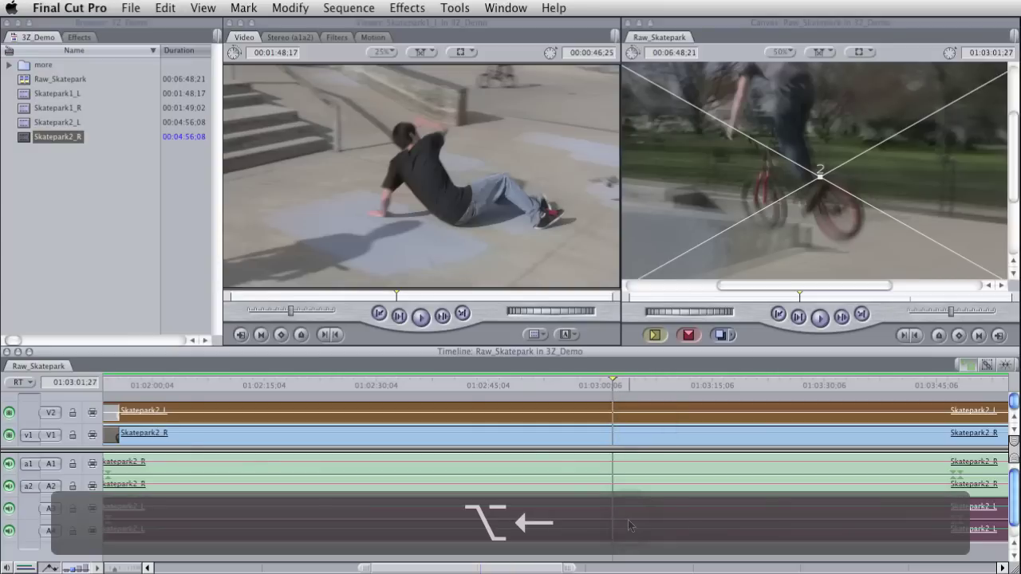
{"action": "key", "text": "alt+Right"}
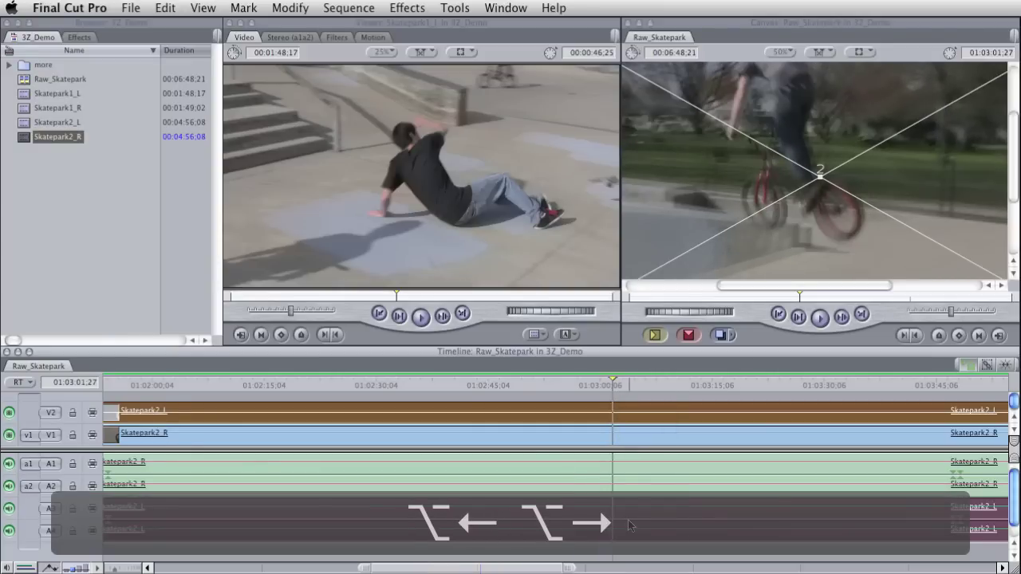
{"action": "key", "text": "alt+Right"}
{"action": "key", "text": "alt+Left"}
{"action": "key", "text": "alt+Left"}
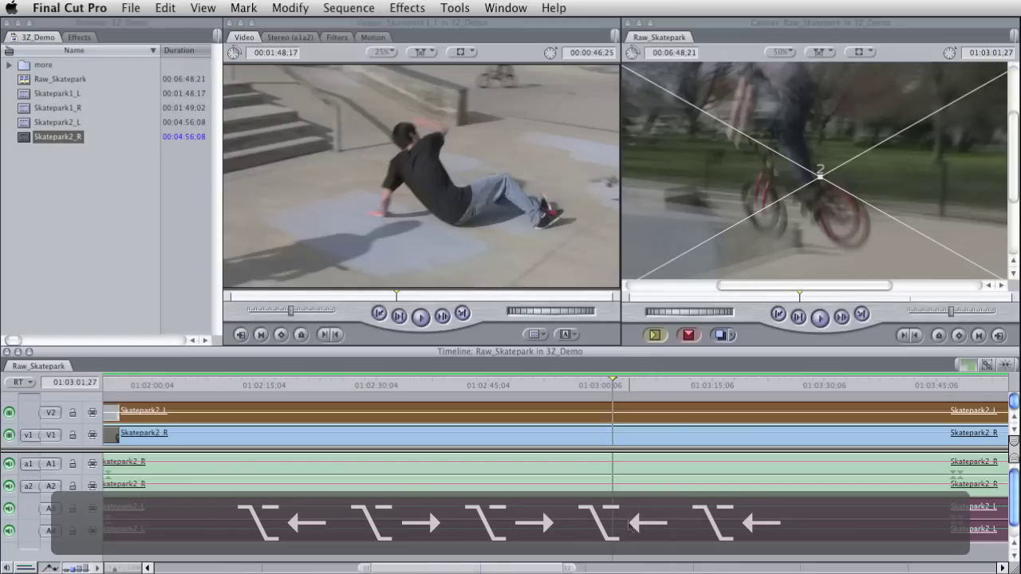
Step: Compare the overlaid LEFT and RIGHT frames at 01:03:27, 01:04:24 and around 01:06:20
{"action": "left_click", "coordinate": [800, 388]}
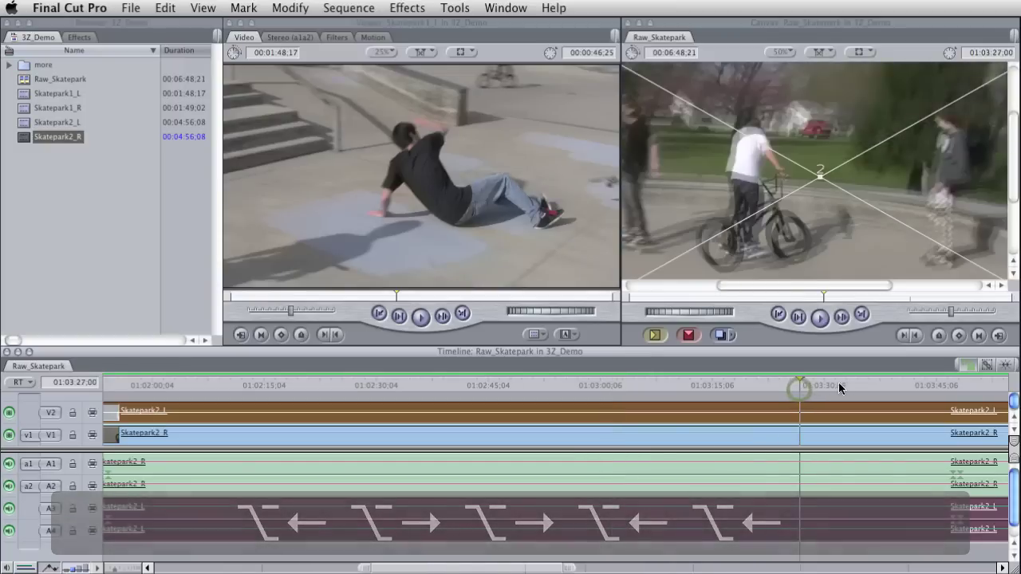
{"action": "scroll", "coordinate": [771, 407], "scroll_direction": "right", "scroll_amount": 5}
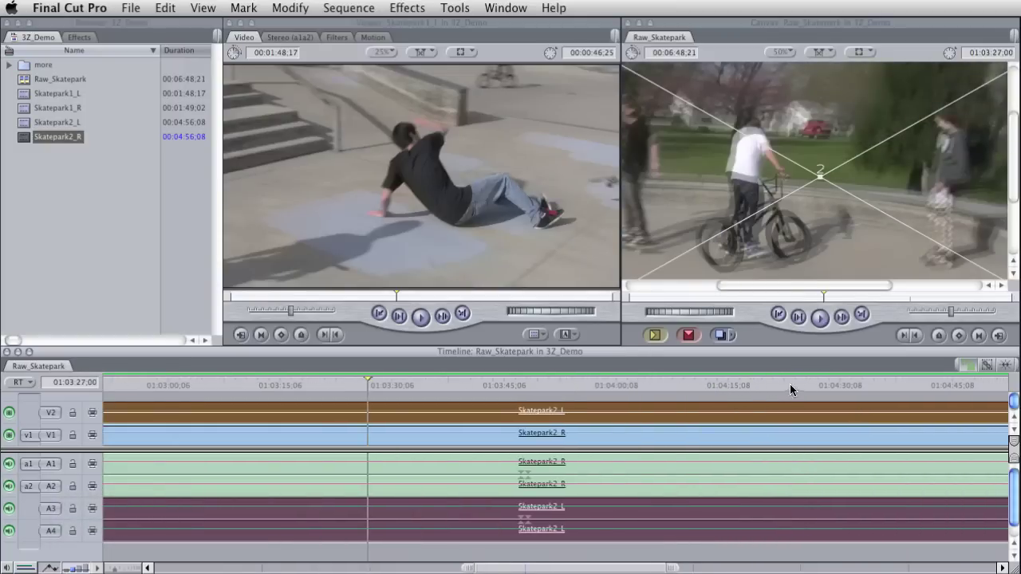
{"action": "left_click", "coordinate": [789, 386]}
{"action": "scroll", "coordinate": [788, 392], "scroll_direction": "right", "scroll_amount": 5}
{"action": "left_click", "coordinate": [820, 383]}
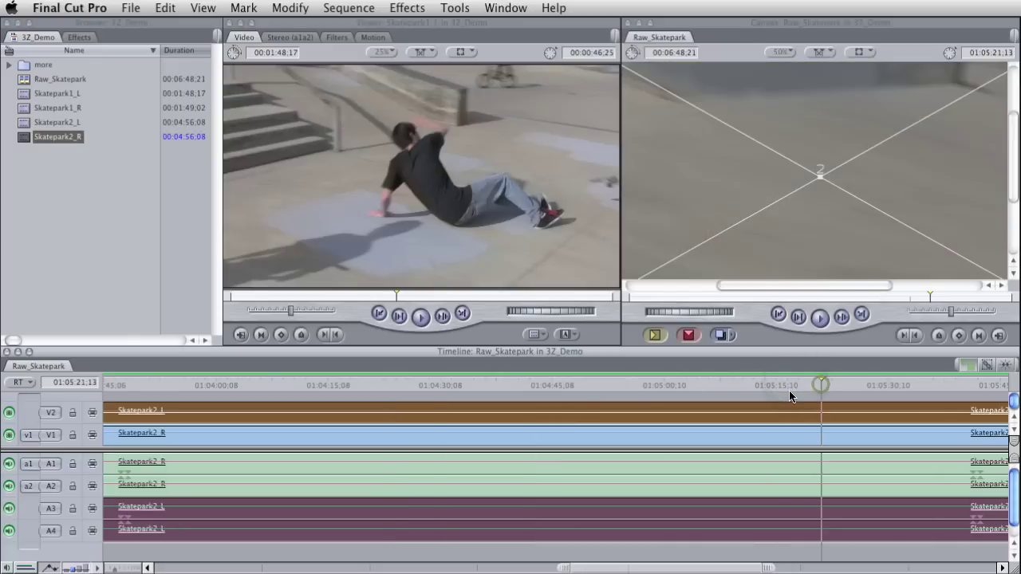
{"action": "scroll", "coordinate": [789, 395], "scroll_direction": "right", "scroll_amount": 5}
{"action": "left_click", "coordinate": [792, 387]}
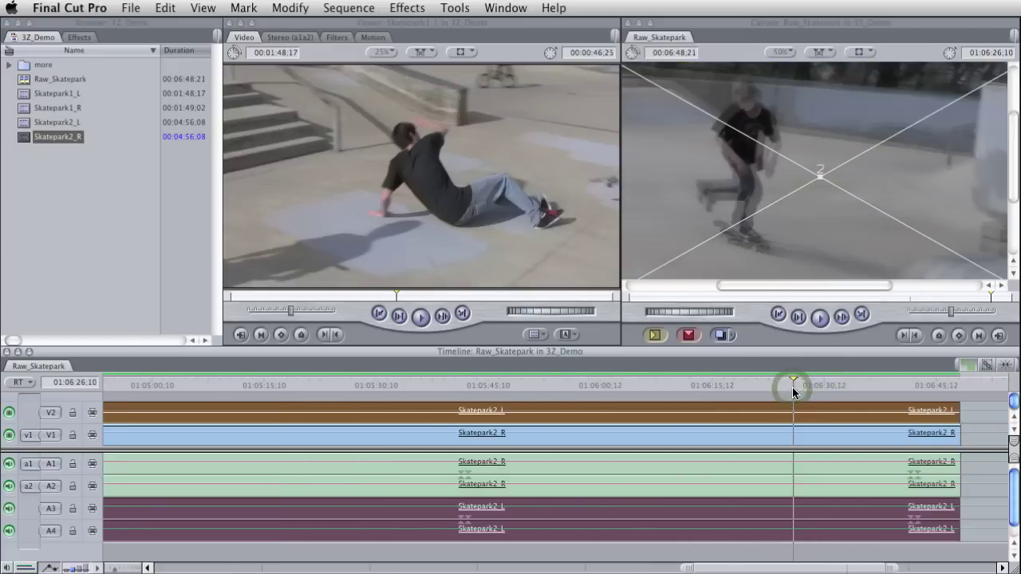
{"action": "left_click", "coordinate": [748, 384]}
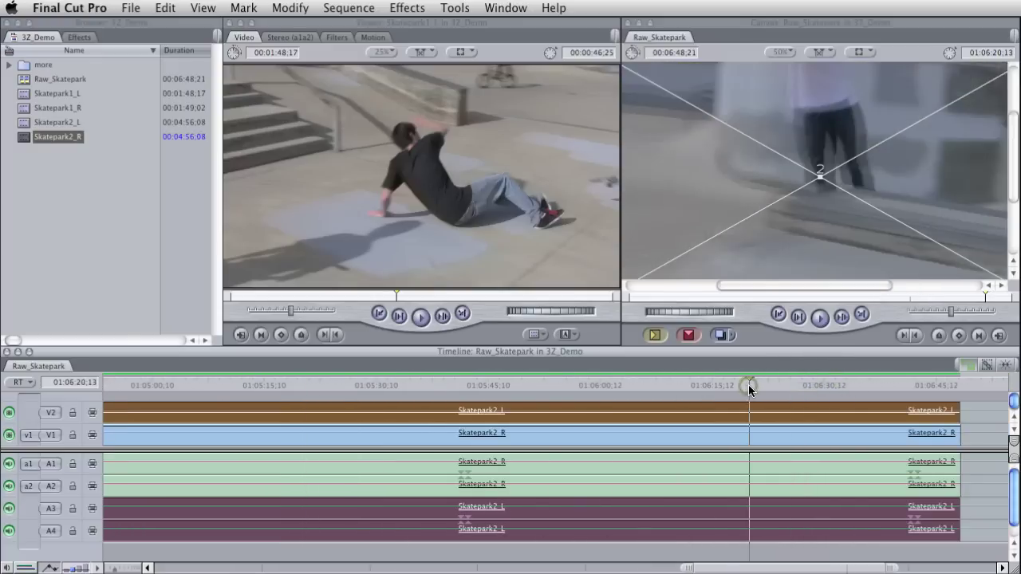
Step: Recheck sync at 01:05:56, the previous edit point, and 01:02:19 through 01:02:38
{"action": "left_click", "coordinate": [869, 386]}
{"action": "left_click", "coordinate": [570, 384]}
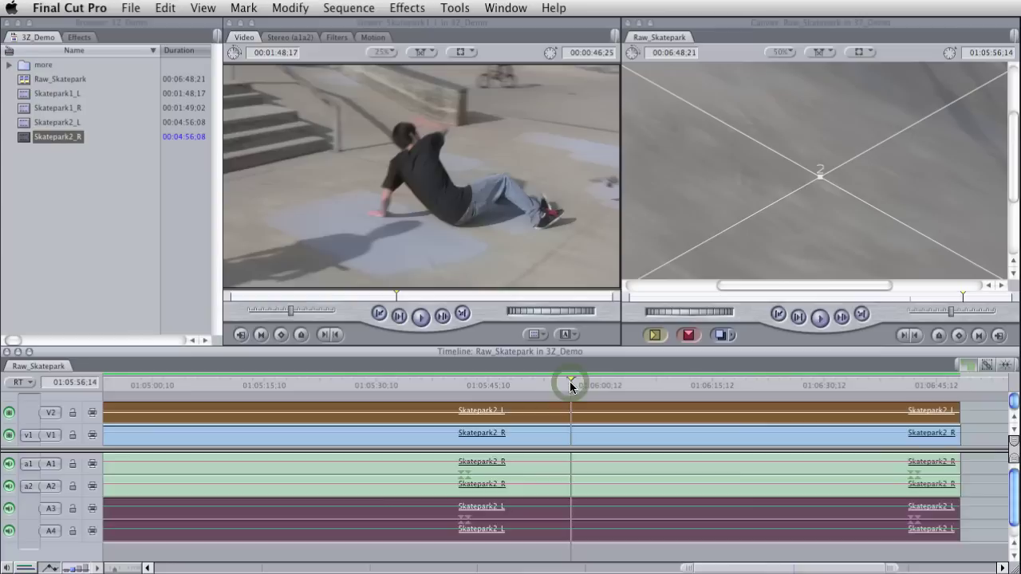
{"action": "key", "text": "Up"}
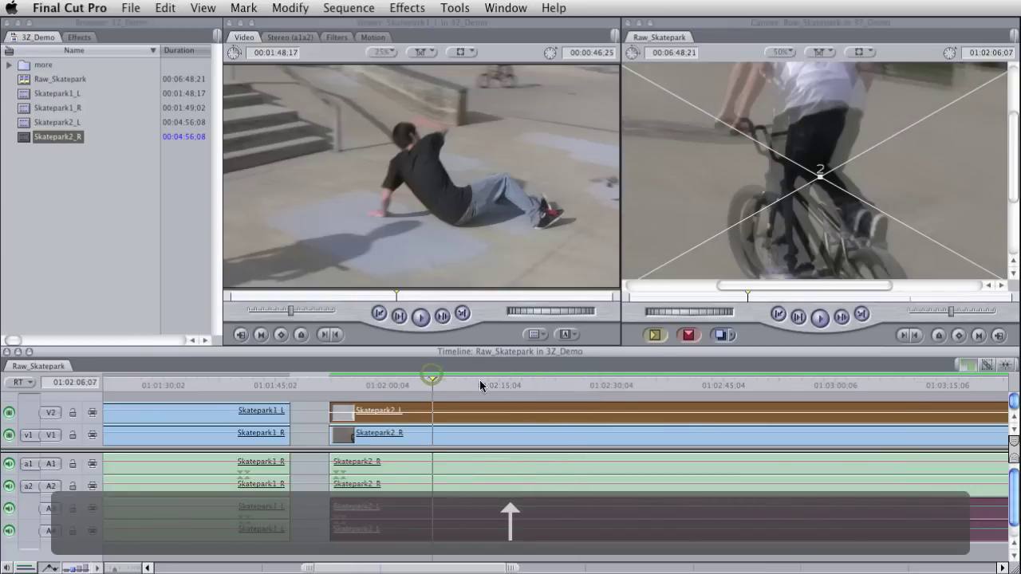
{"action": "left_click", "coordinate": [532, 385]}
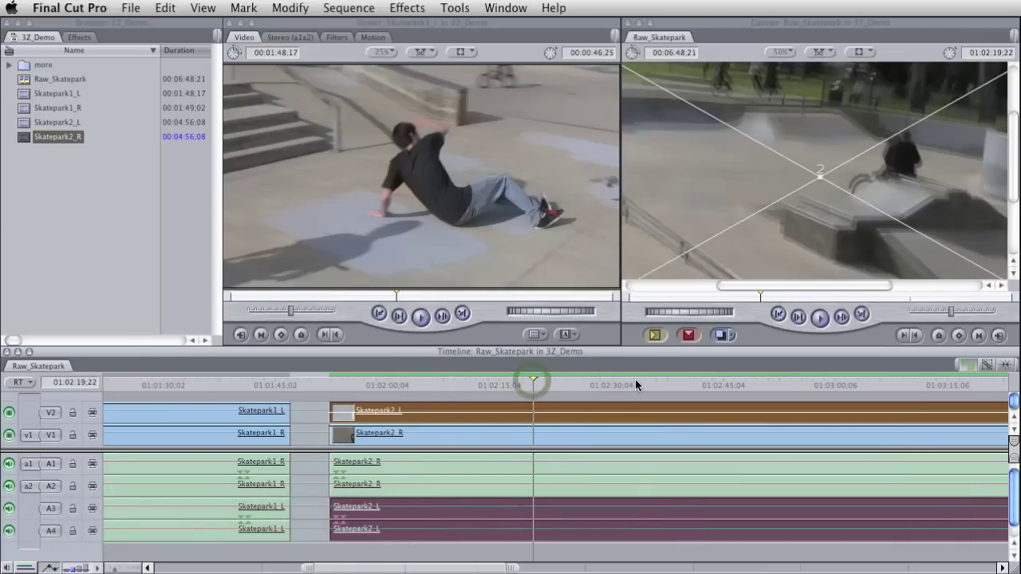
{"action": "left_click", "coordinate": [635, 385]}
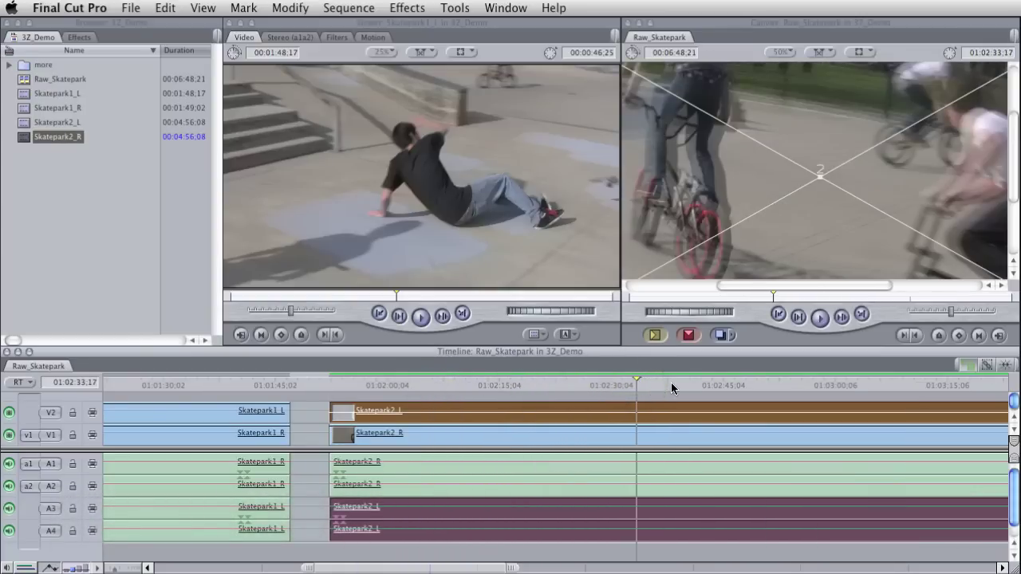
{"action": "left_click", "coordinate": [672, 384]}
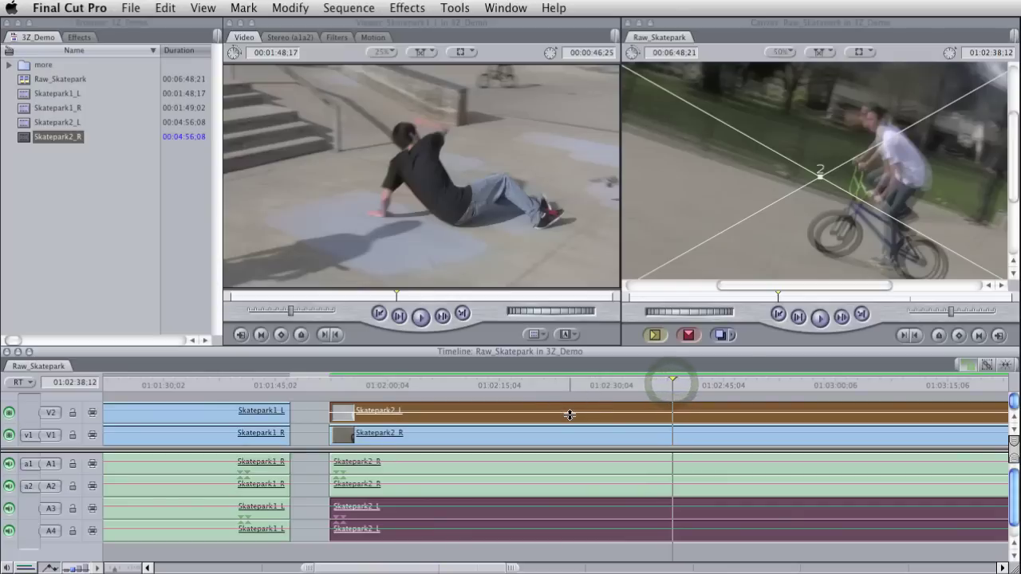
Step: Cut all stacked tracks with Ctrl+V near the end of the Skatepark2 clips
{"action": "left_click", "coordinate": [335, 382]}
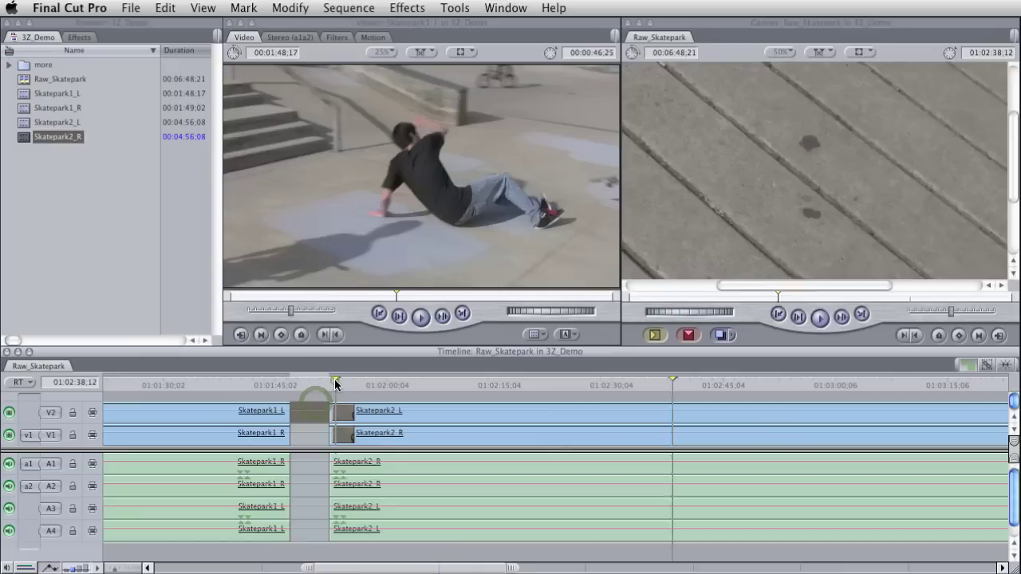
{"action": "key", "text": "v"}
{"action": "scroll", "coordinate": [545, 441], "scroll_direction": "right", "scroll_amount": 10}
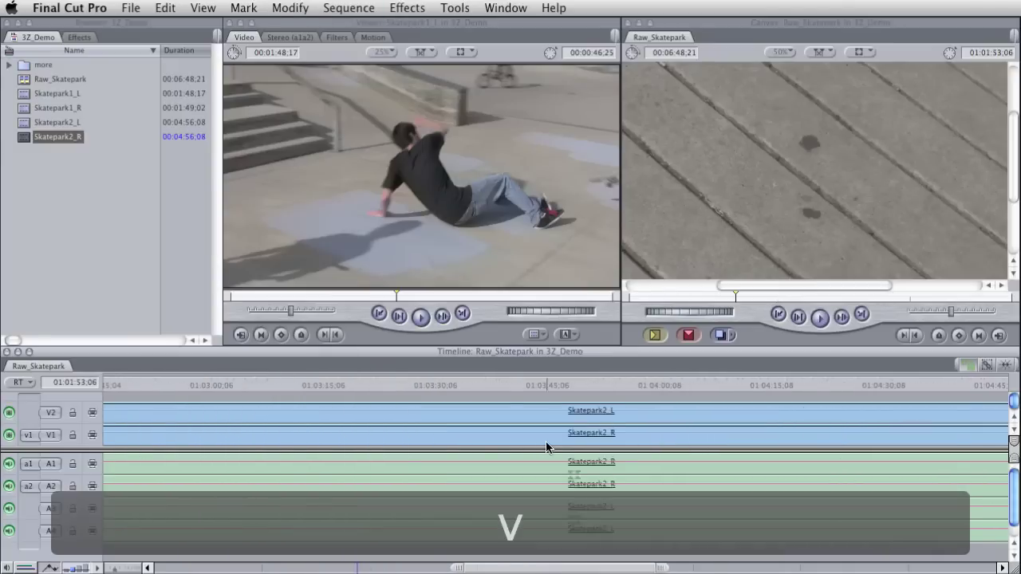
{"action": "scroll", "coordinate": [538, 446], "scroll_direction": "right", "scroll_amount": 5}
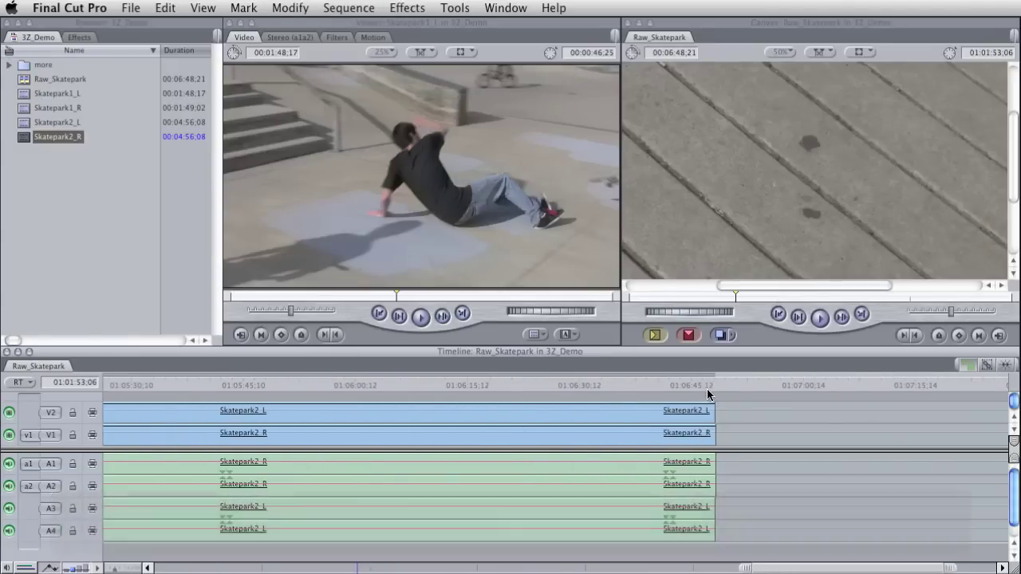
{"action": "left_click", "coordinate": [708, 388]}
{"action": "key", "text": "ctrl+v"}
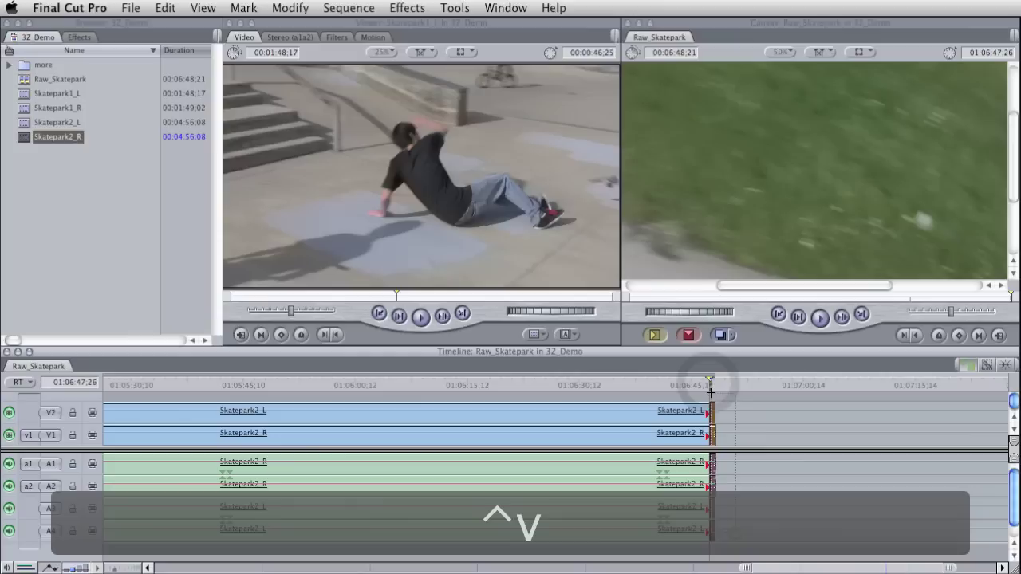
{"action": "left_click", "coordinate": [687, 385]}
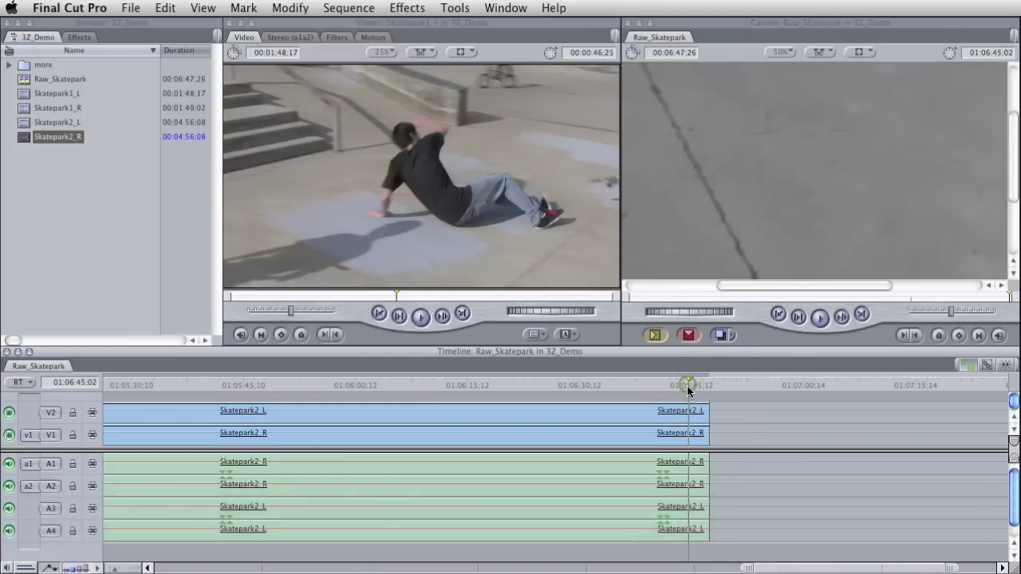
{"action": "key", "text": "Up"}
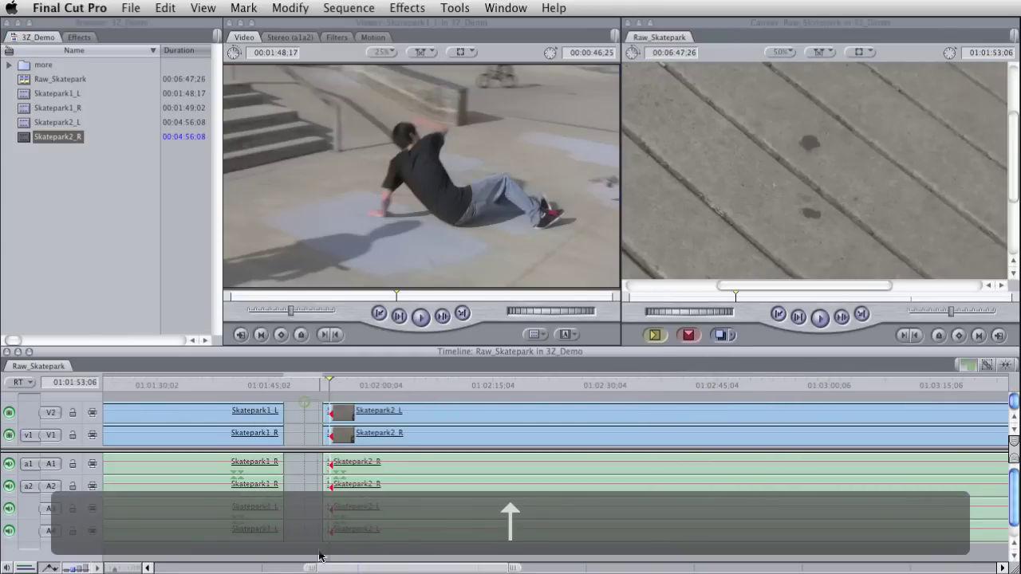
Step: Close the gap between the Skatepark1 and Skatepark2 edits and zoom out to the whole sequence
{"action": "right_click", "coordinate": [317, 413]}
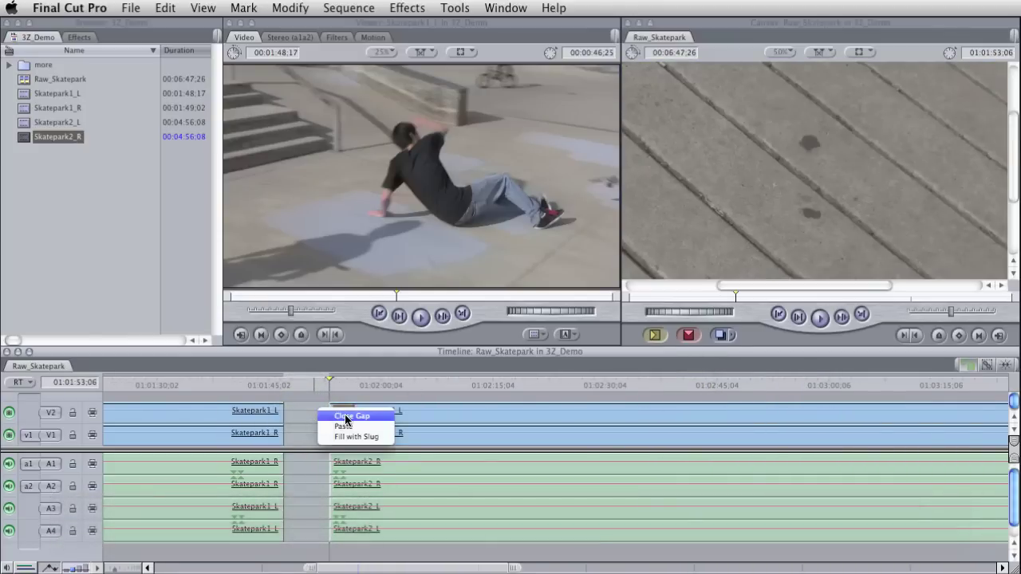
{"action": "left_click", "coordinate": [345, 416]}
{"action": "left_click", "coordinate": [396, 377]}
{"action": "key", "text": "super+minus"}
{"action": "key", "text": "super+minus"}
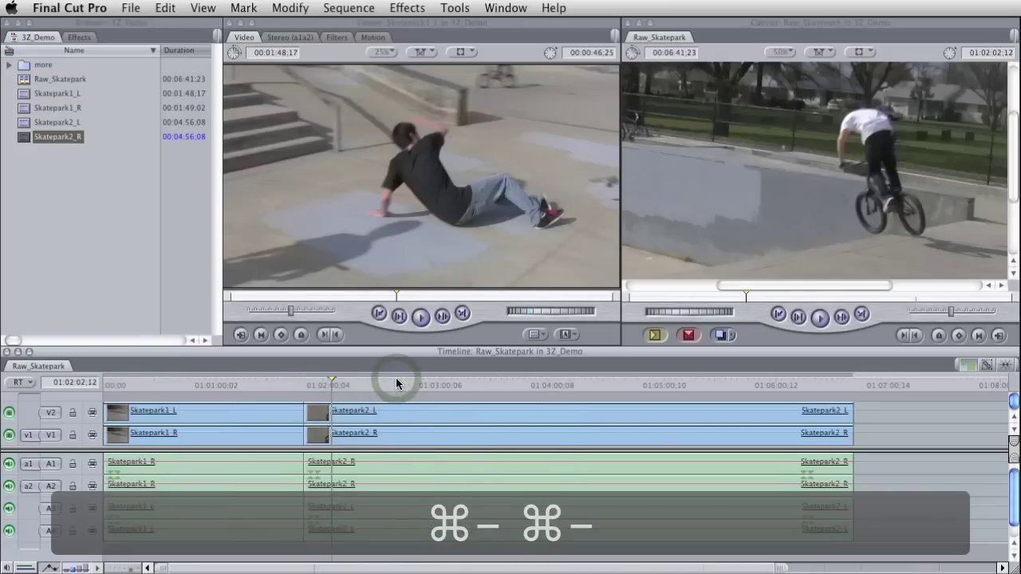
{"action": "key", "text": "super+minus"}
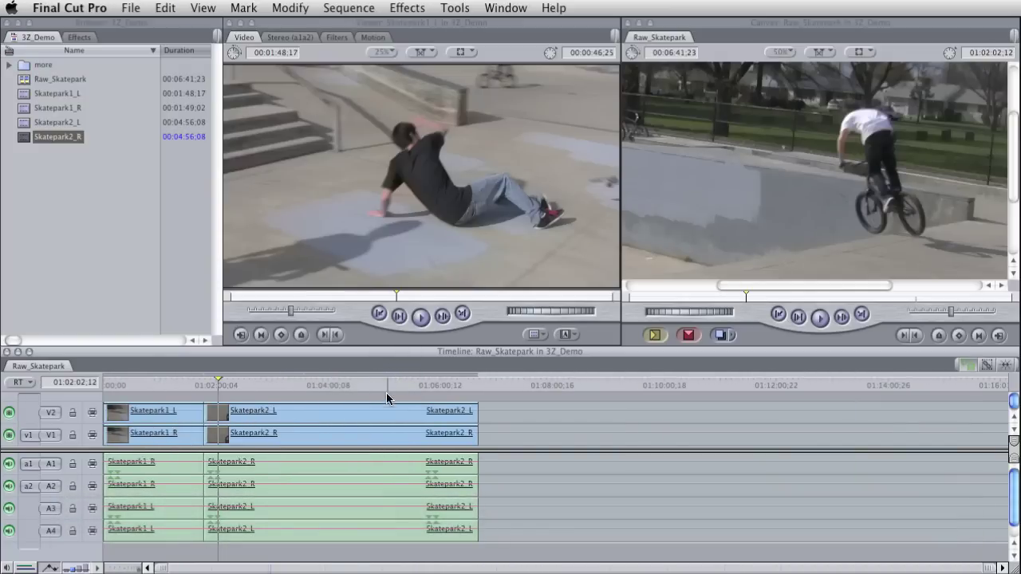
{"action": "left_click_drag", "start_coordinate": [366, 387], "coordinate": [400, 386]}
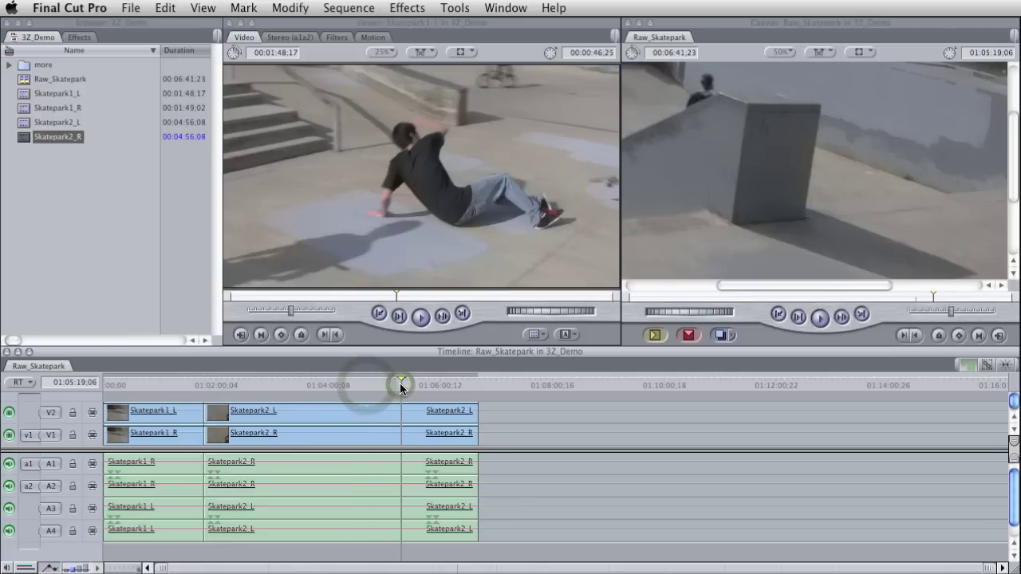
{"action": "key", "text": "super+4"}
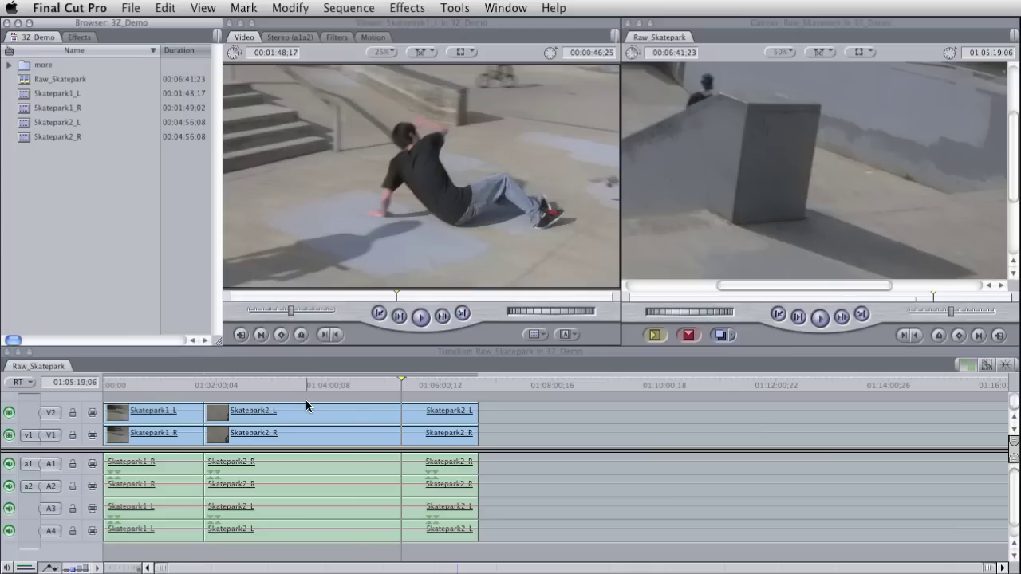
Step: Add a Browser sequence named Edit_Skatepark and open it in the Timeline
{"action": "right_click", "coordinate": [85, 193]}
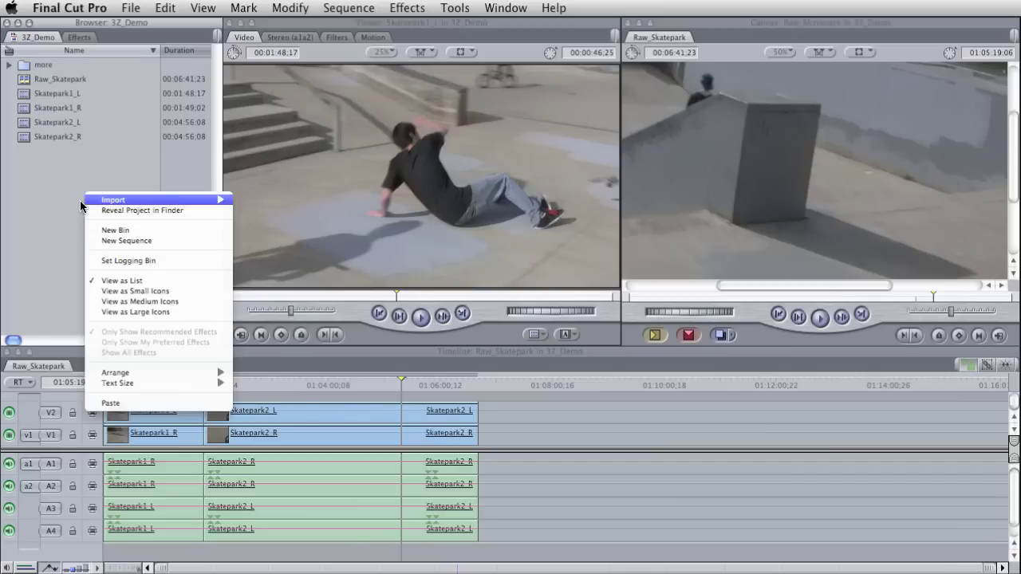
{"action": "left_click", "coordinate": [121, 241]}
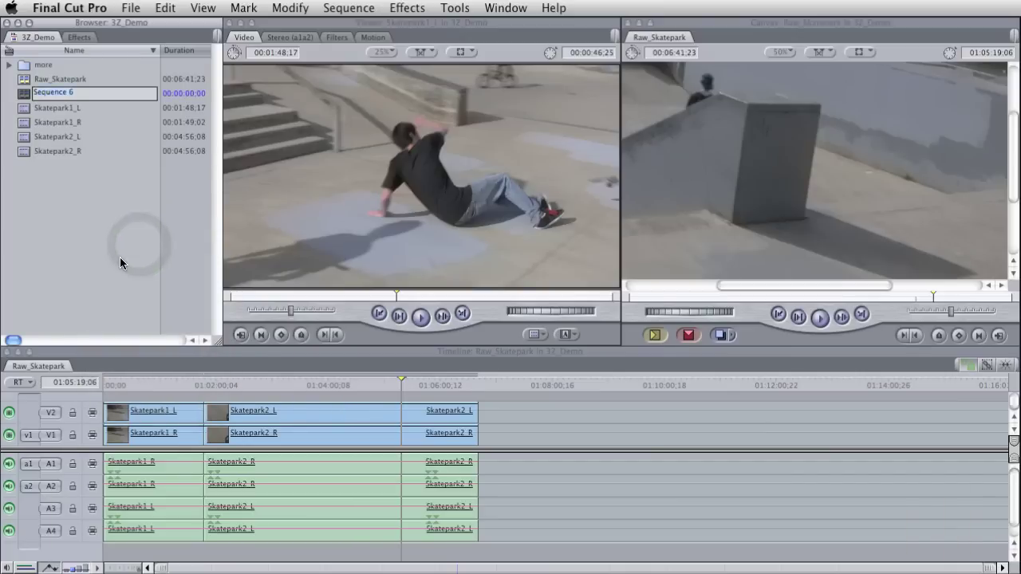
{"action": "type", "text": "Edit_Ska"}
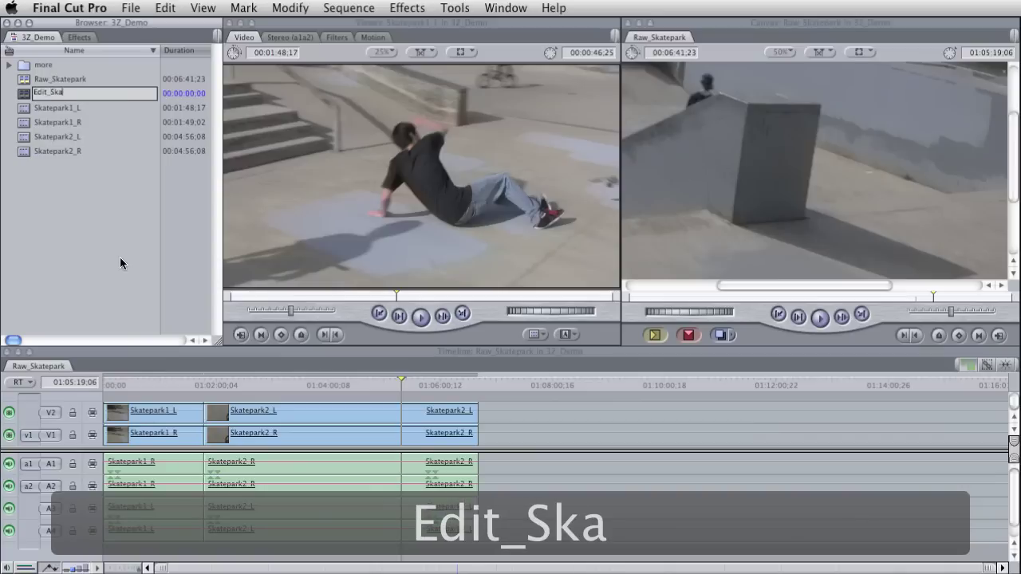
{"action": "type", "text": "tepark"}
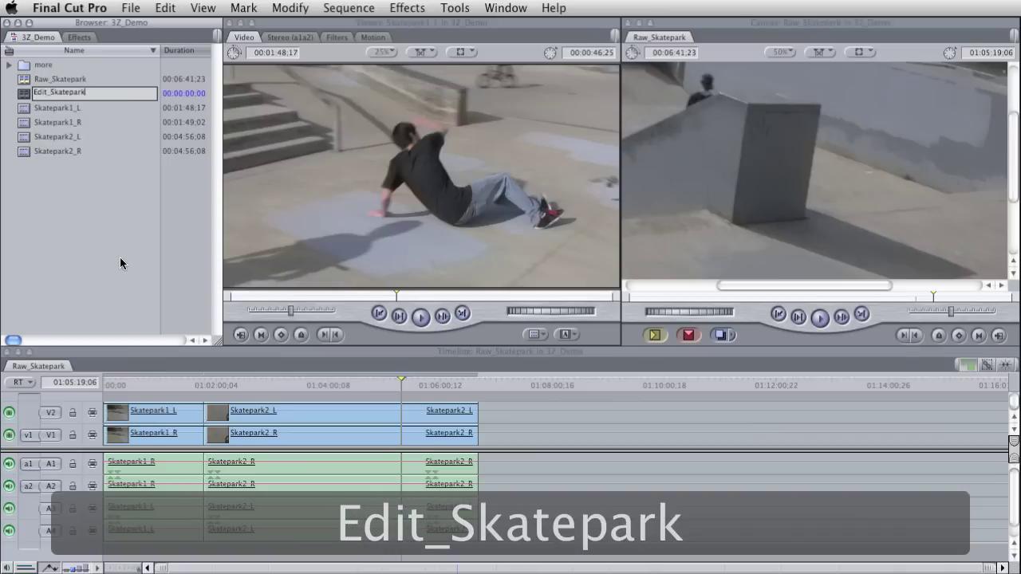
{"action": "key", "text": "Return"}
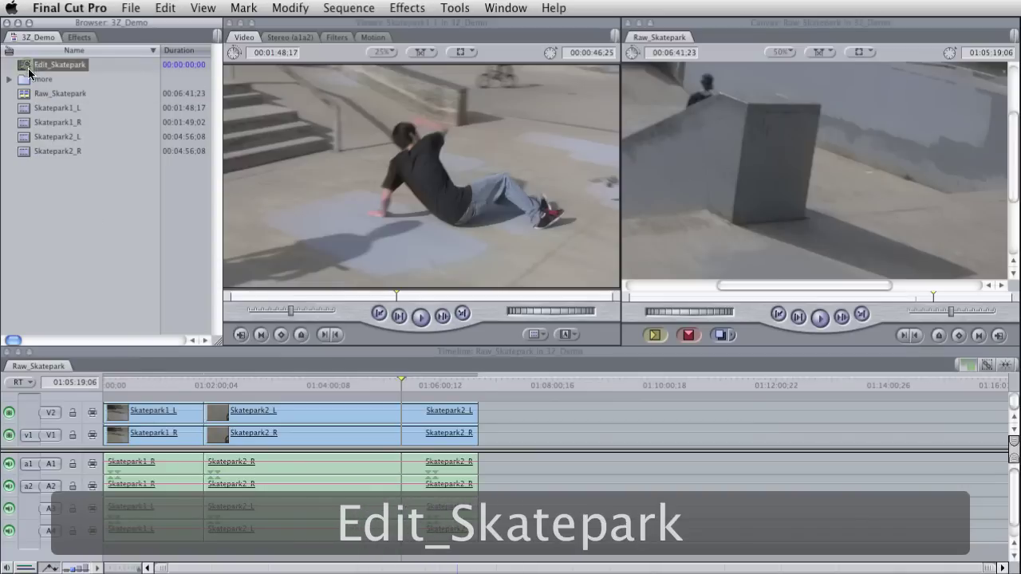
{"action": "double_click", "coordinate": [29, 68]}
{"action": "left_click", "coordinate": [50, 138]}
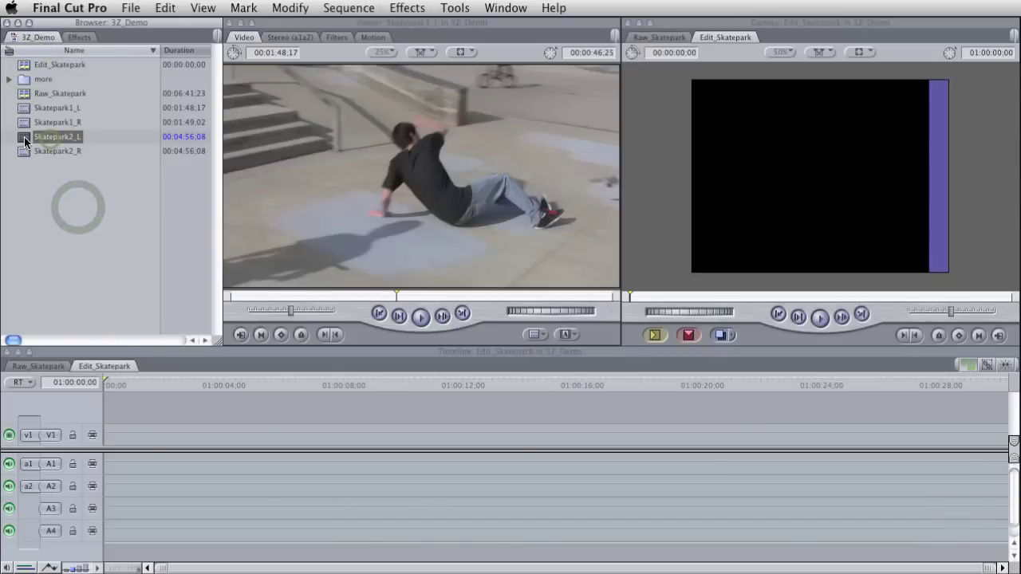
Step: Drop Skatepark2_L into Edit_Skatepark to match its settings, then delete the clip
{"action": "left_click_drag", "start_coordinate": [24, 142], "coordinate": [143, 439]}
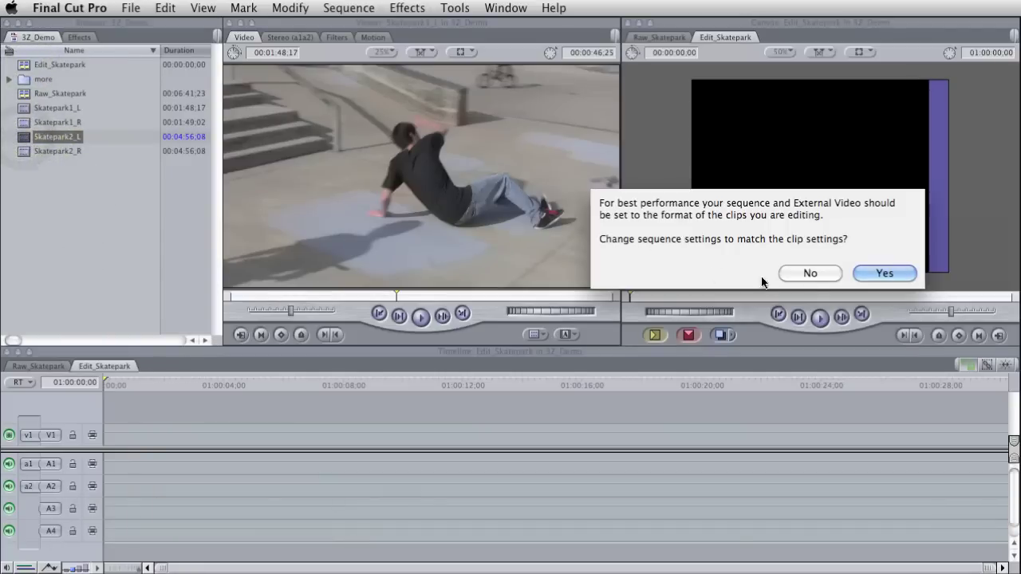
{"action": "left_click", "coordinate": [885, 273]}
{"action": "left_click", "coordinate": [528, 439]}
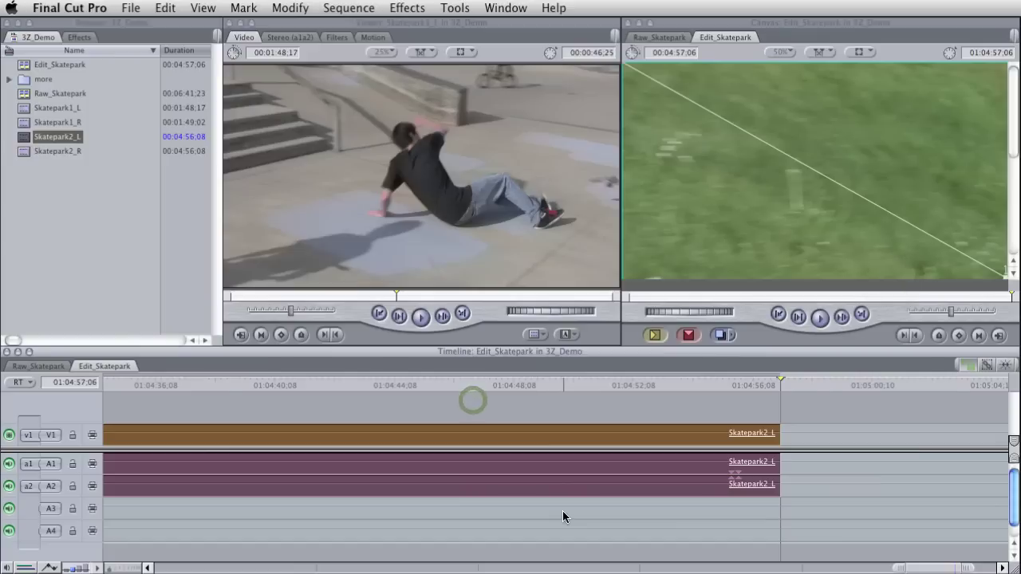
{"action": "key", "text": "Delete"}
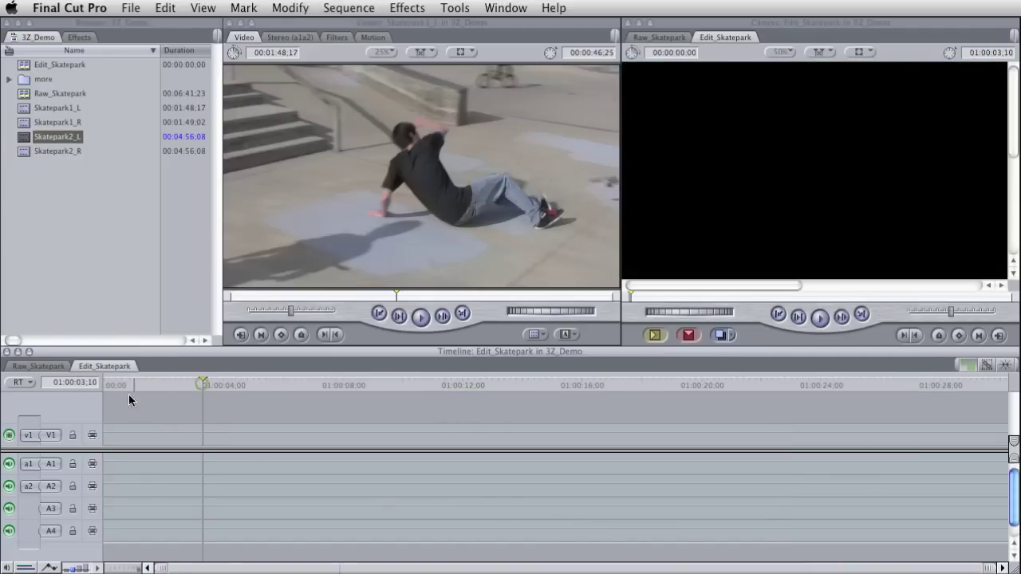
Step: Return to Raw_Skatepark and add a marker at 01:00:57:13
{"action": "left_click", "coordinate": [38, 366]}
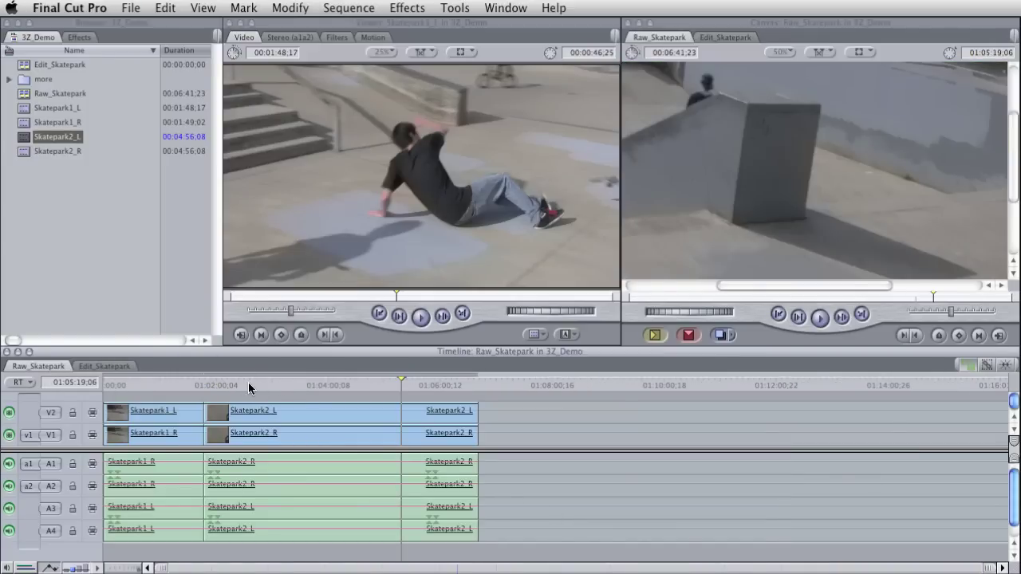
{"action": "left_click", "coordinate": [131, 383]}
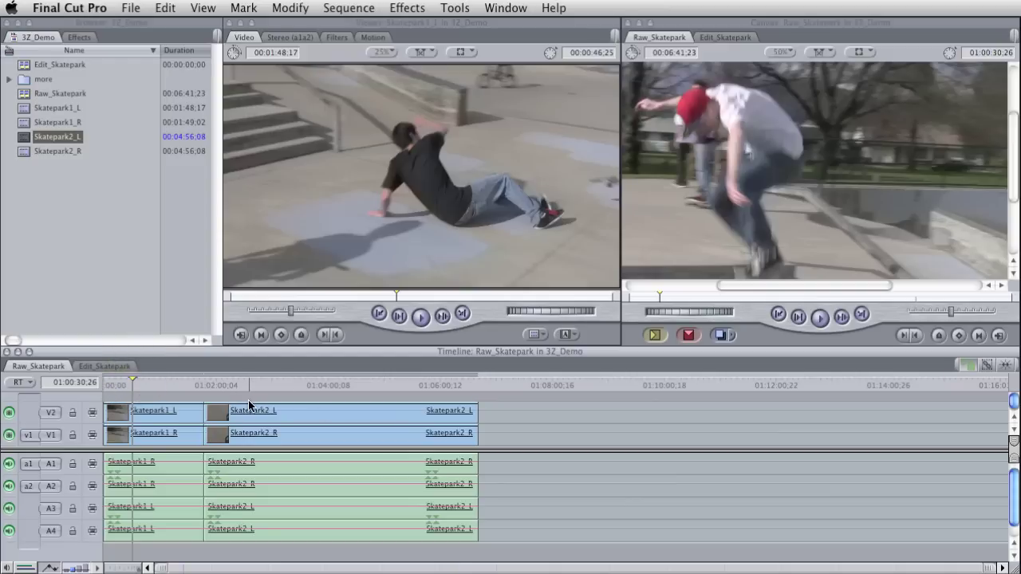
{"action": "left_click", "coordinate": [156, 383]}
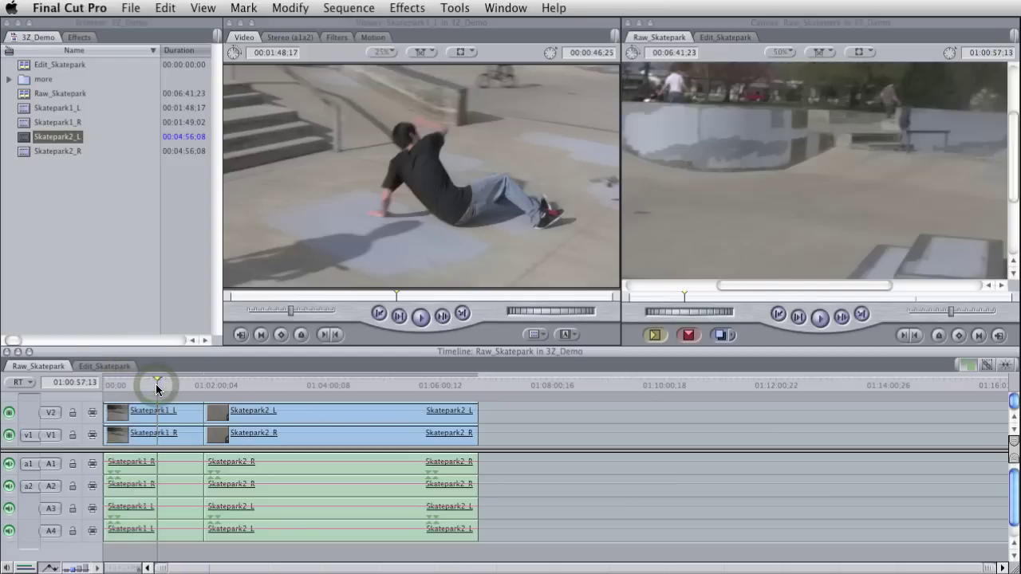
{"action": "key", "text": "m"}
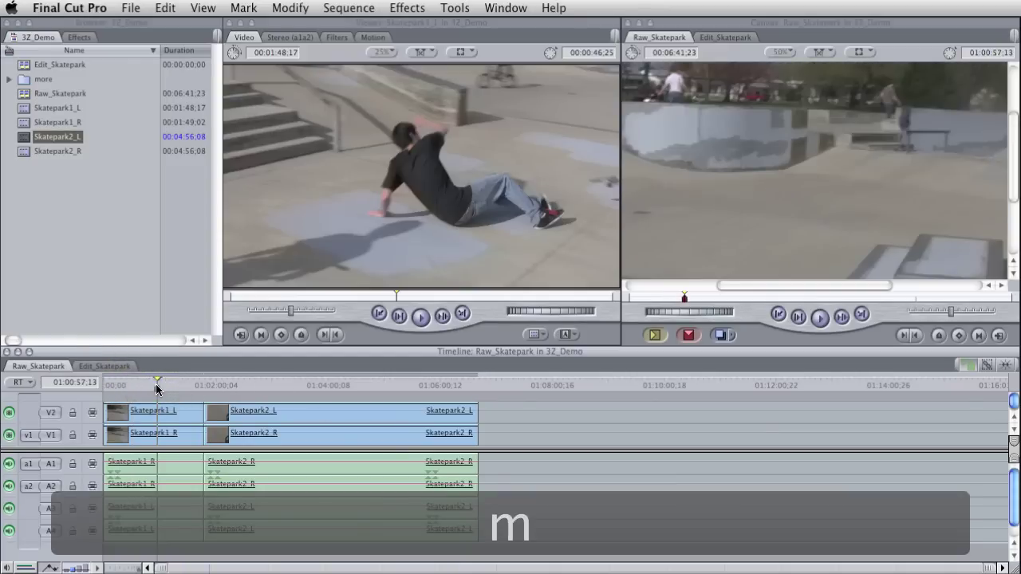
Step: Add further markers at later points along Raw_Skatepark
{"action": "left_click", "coordinate": [186, 384]}
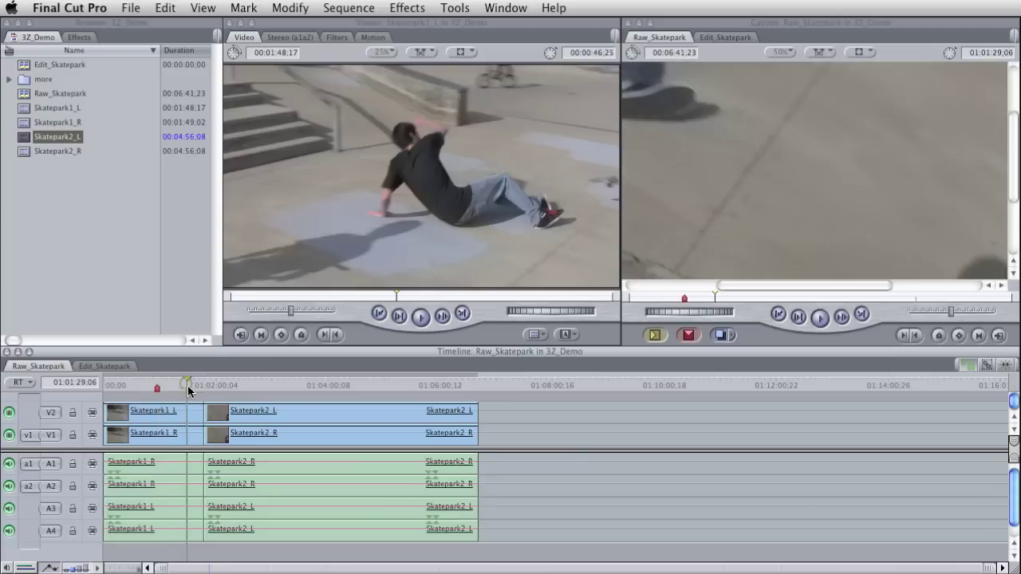
{"action": "left_click", "coordinate": [357, 385]}
{"action": "key", "text": "m"}
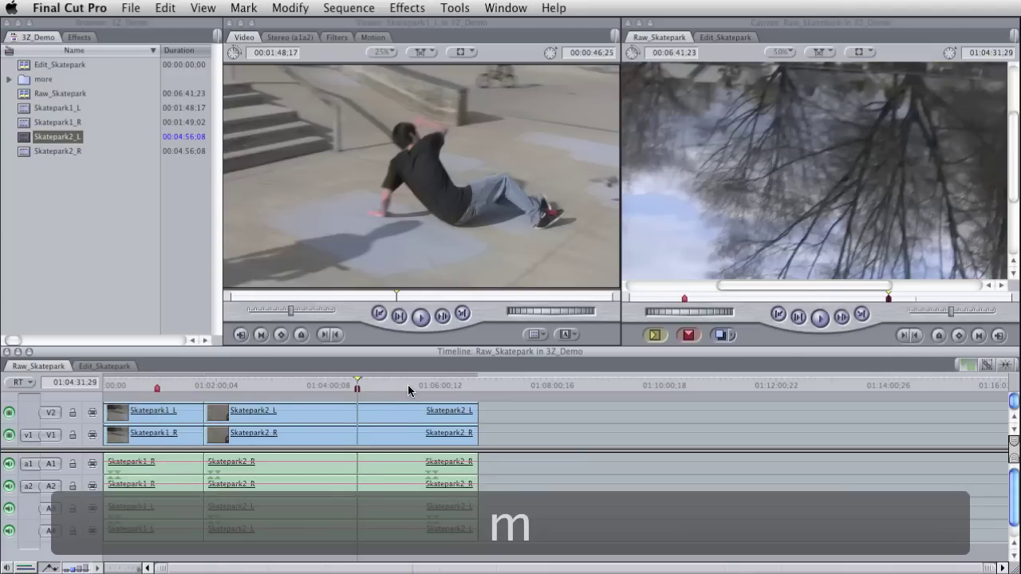
{"action": "left_click", "coordinate": [408, 385]}
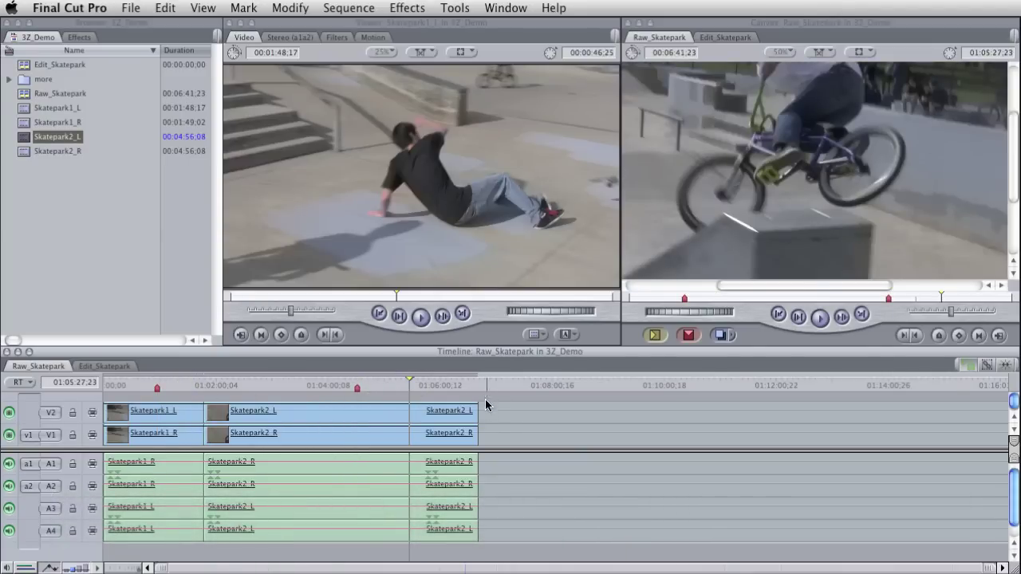
Step: Copy all Raw_Skatepark clips and paste them at the start of Edit_Skatepark
{"action": "left_click_drag", "start_coordinate": [522, 508], "coordinate": [185, 421]}
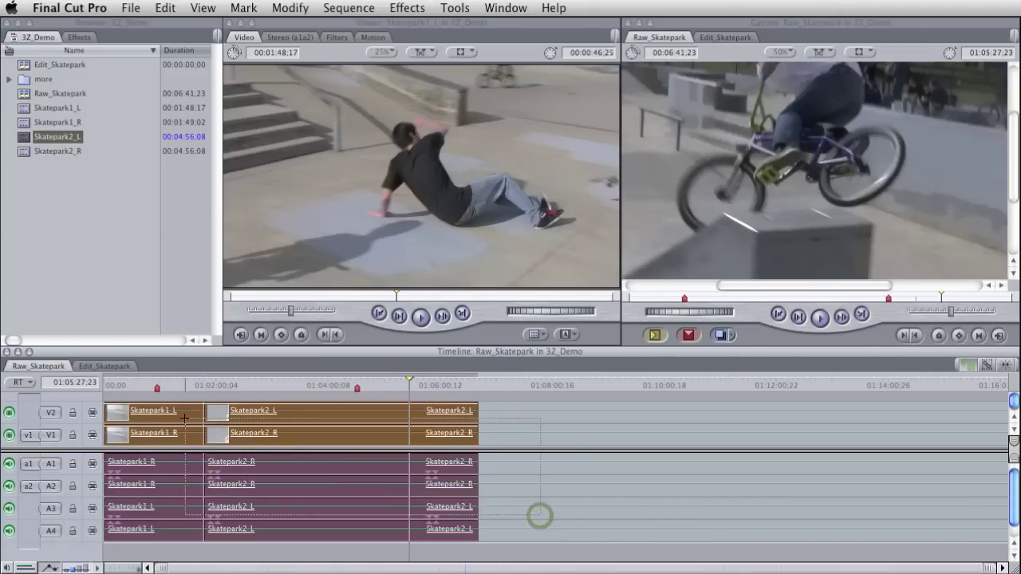
{"action": "key", "text": "super+c"}
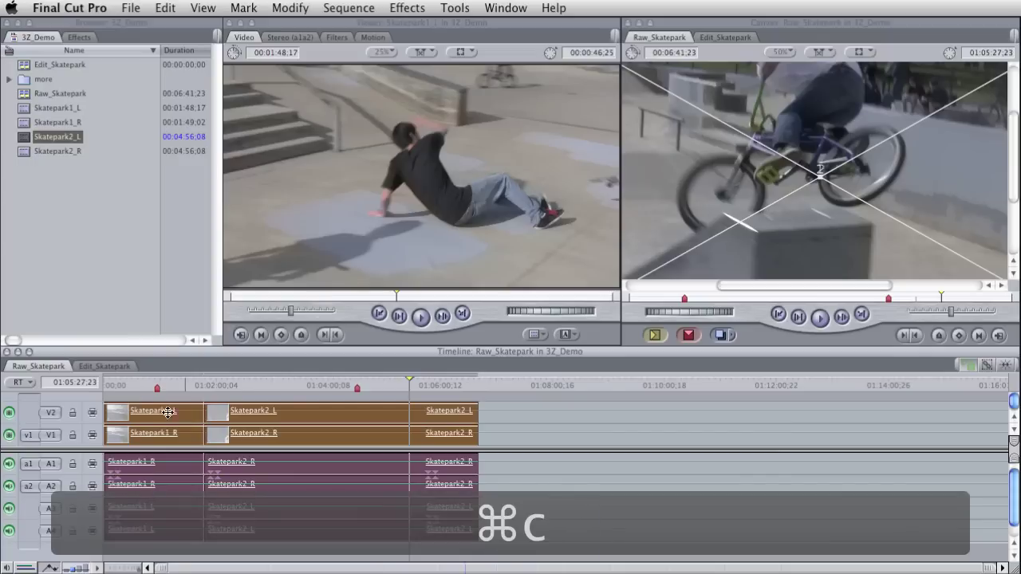
{"action": "left_click", "coordinate": [117, 370]}
{"action": "left_click", "coordinate": [147, 380]}
{"action": "key", "text": "Home"}
{"action": "key", "text": "super+v"}
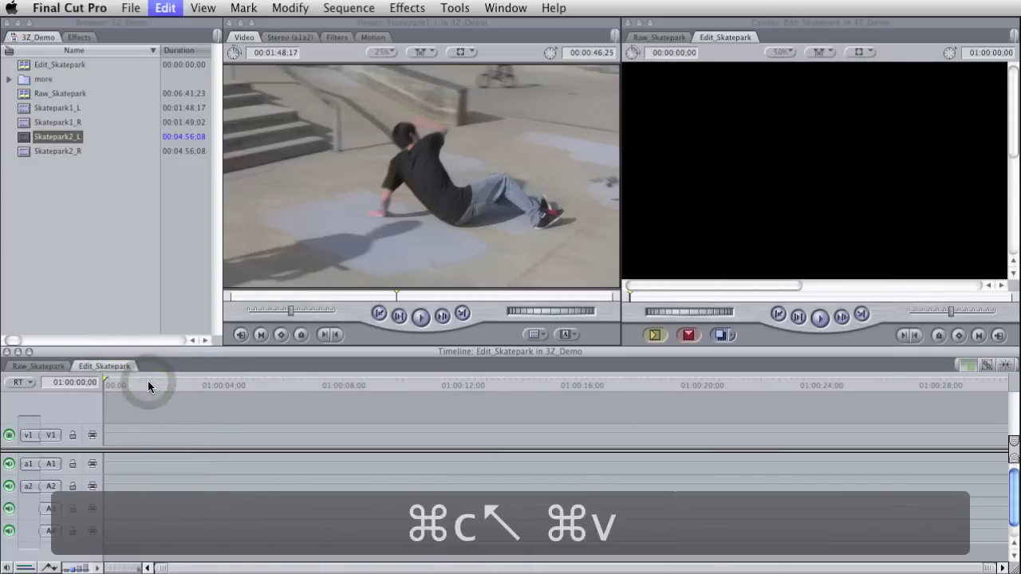
Step: Zoom out on the pasted edit and shift Skatepark2_L later, out of sync
{"action": "left_click", "coordinate": [315, 385]}
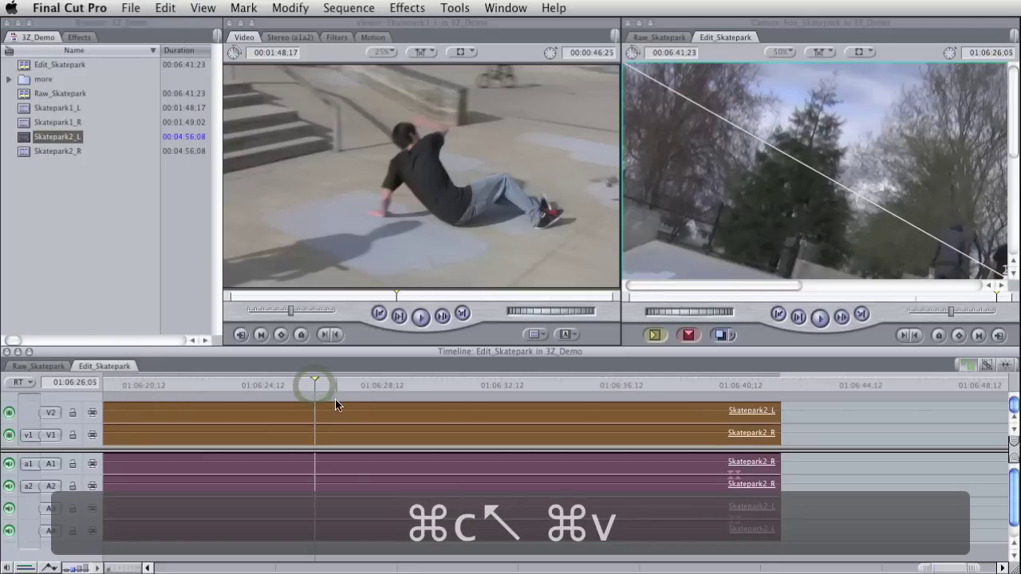
{"action": "key", "text": "super+minus"}
{"action": "key", "text": "super+minus"}
{"action": "key", "text": "super+minus"}
{"action": "key", "text": "super+minus"}
{"action": "key", "text": "super+minus"}
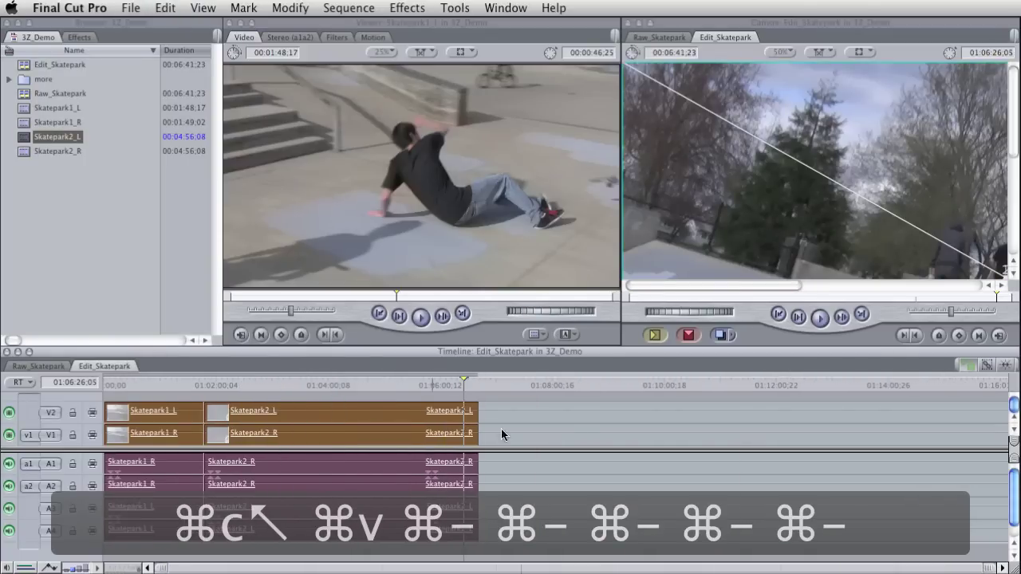
{"action": "left_click", "coordinate": [543, 415]}
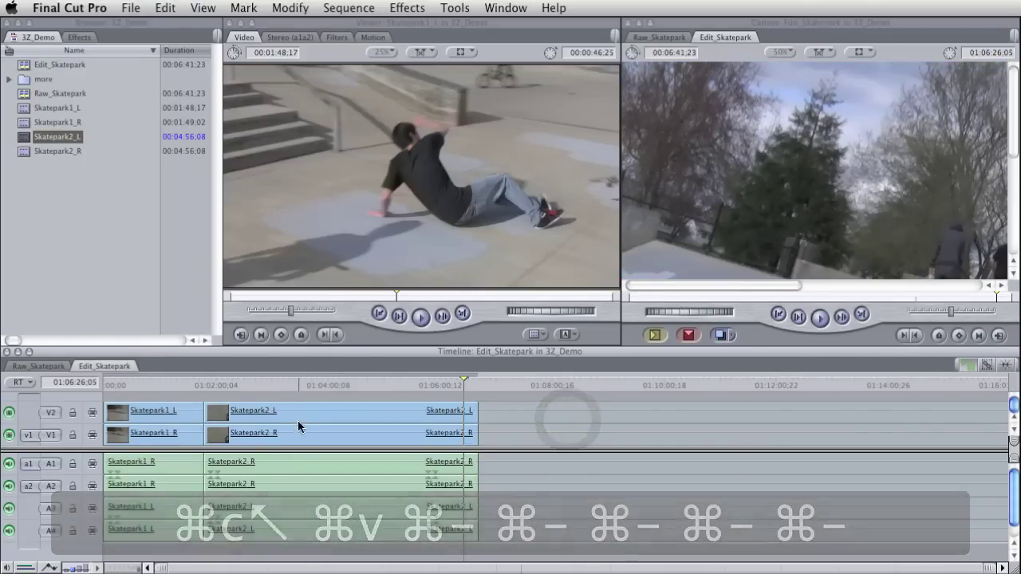
{"action": "left_click_drag", "start_coordinate": [298, 412], "coordinate": [429, 411]}
{"action": "left_click_drag", "start_coordinate": [296, 433], "coordinate": [375, 433]}
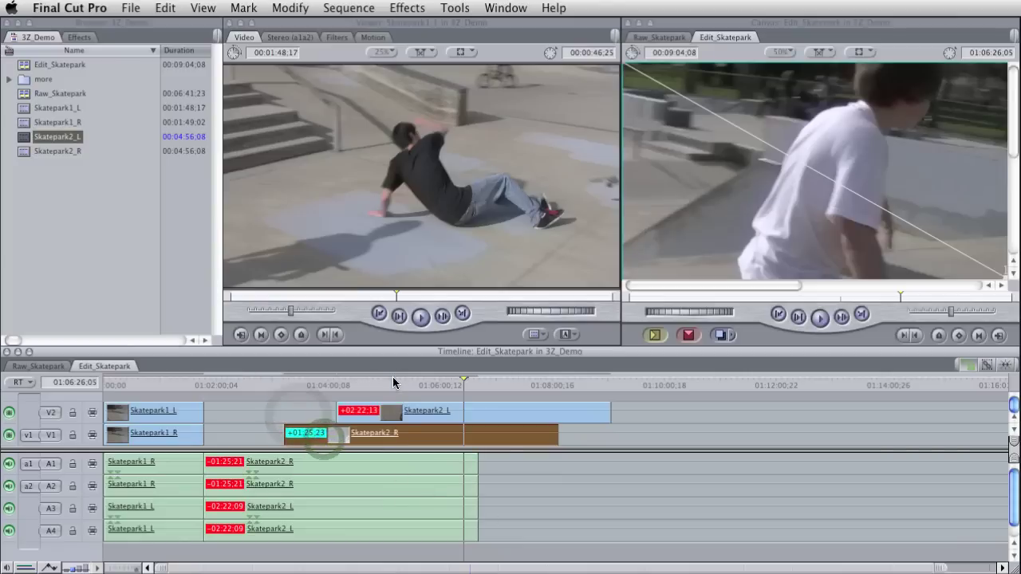
{"action": "key", "text": "v"}
{"action": "key", "text": "ctrl+v"}
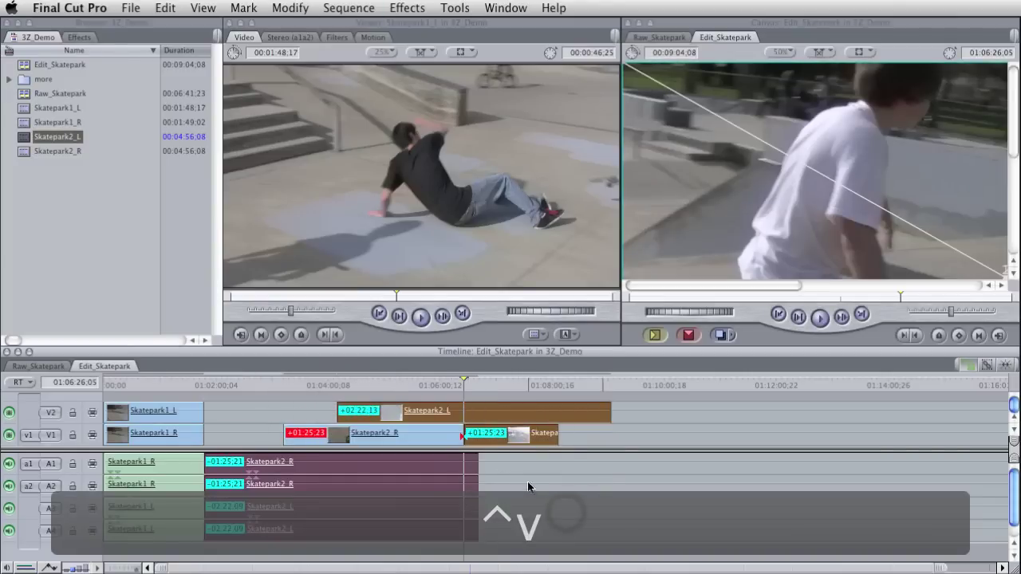
{"action": "left_click", "coordinate": [528, 486]}
{"action": "key", "text": "super+z"}
{"action": "left_click", "coordinate": [499, 435]}
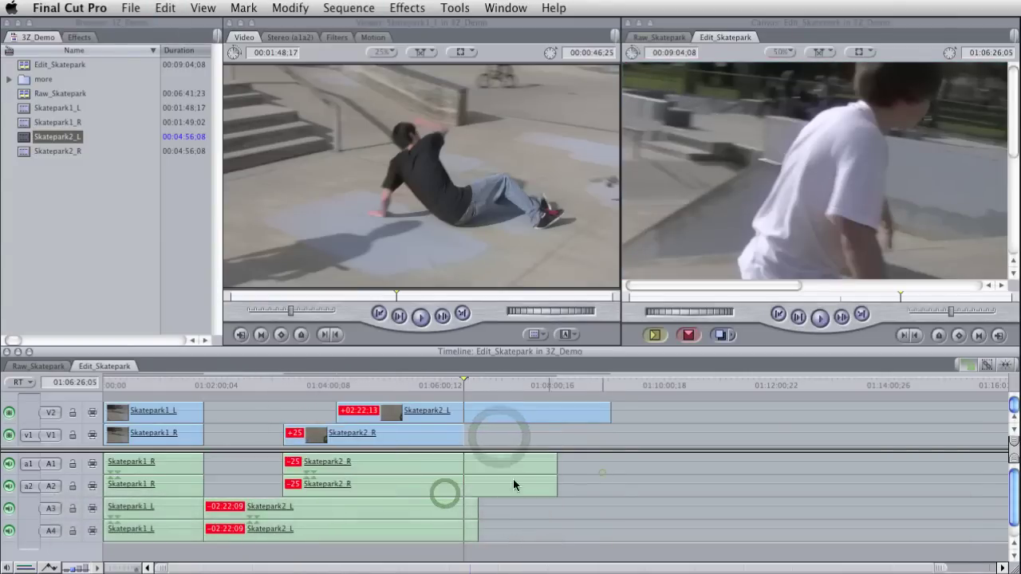
{"action": "left_click", "coordinate": [39, 366]}
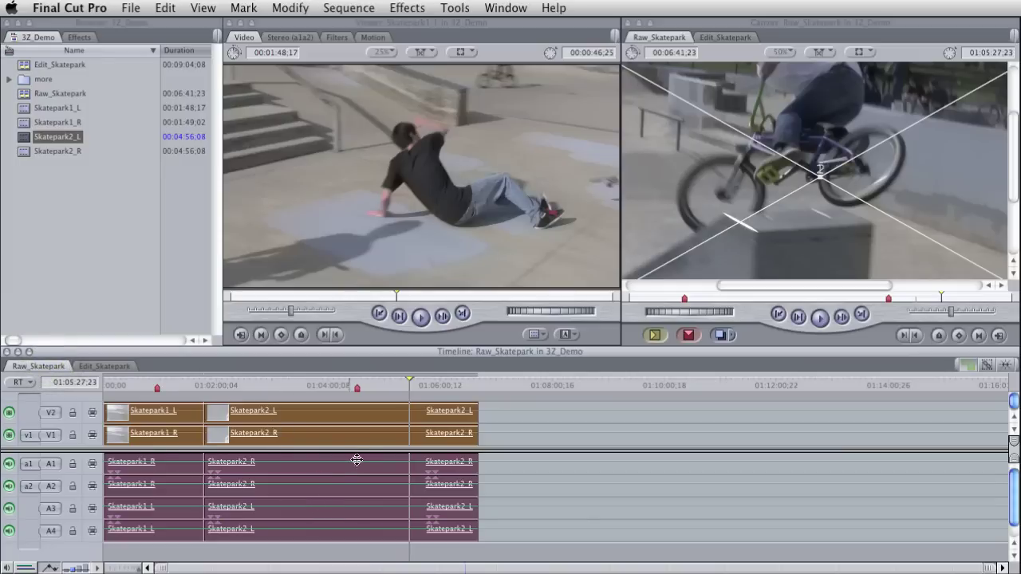
{"action": "key", "text": "shift+super+a"}
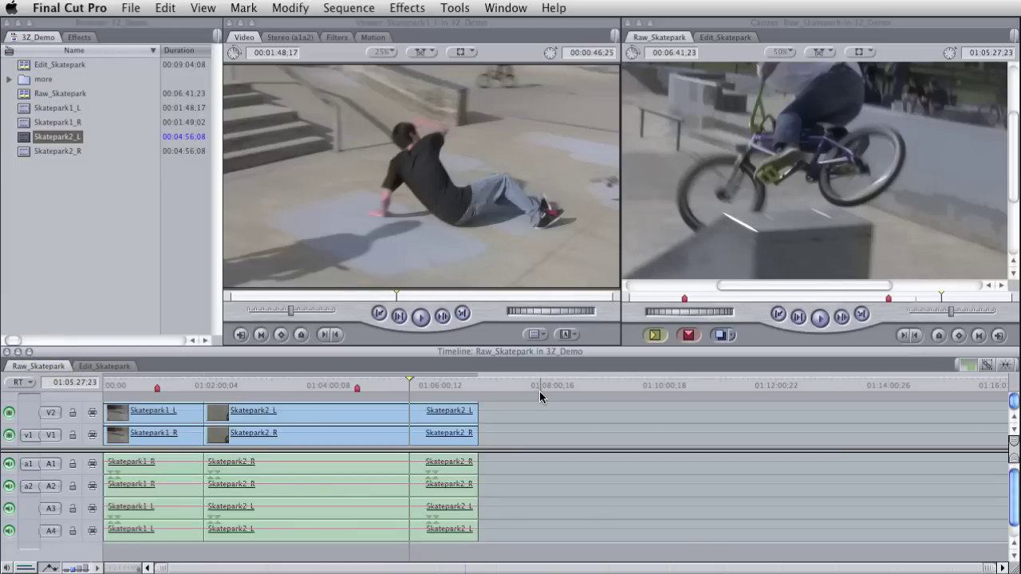
{"action": "left_click", "coordinate": [538, 387]}
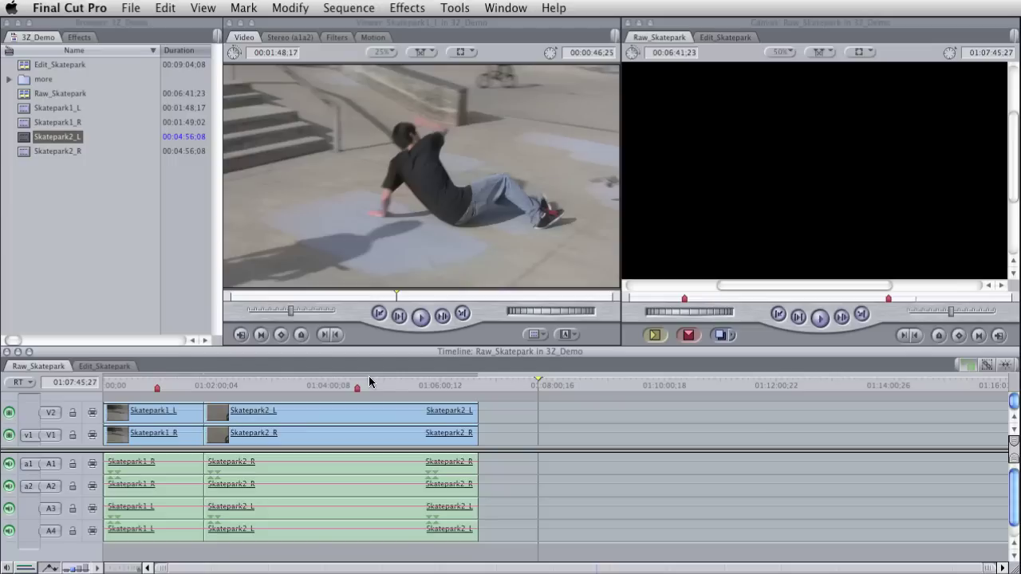
{"action": "left_click", "coordinate": [123, 364]}
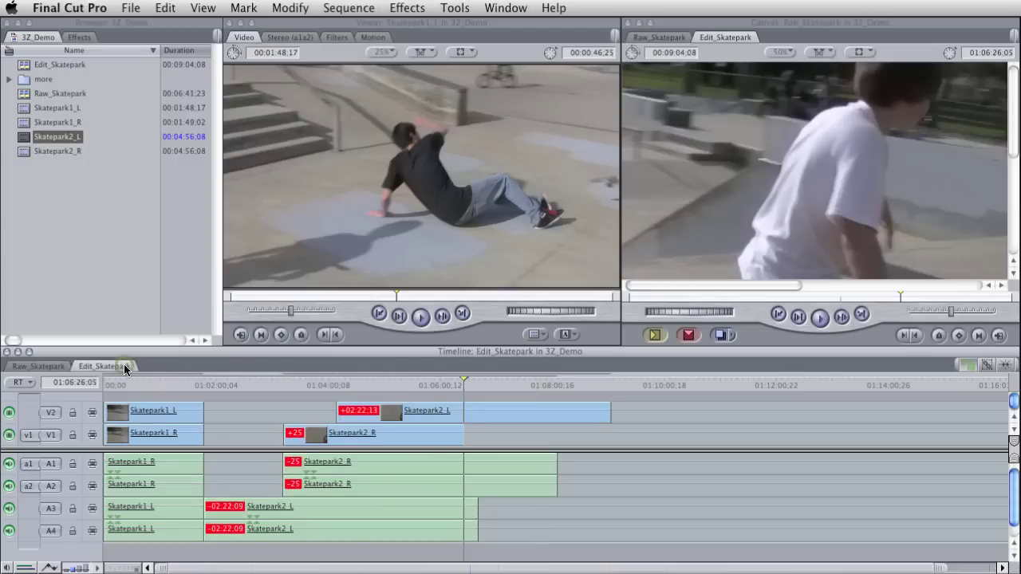
{"action": "key", "text": "super+a"}
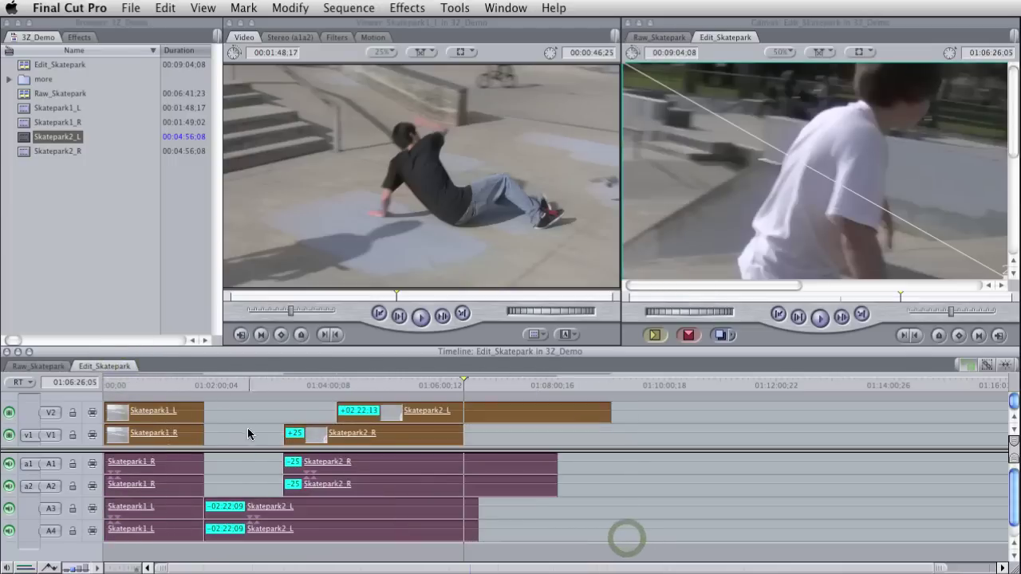
{"action": "left_click", "coordinate": [39, 365]}
{"action": "left_click_drag", "start_coordinate": [510, 526], "coordinate": [139, 400]}
{"action": "key", "text": "super+c"}
{"action": "left_click", "coordinate": [104, 366]}
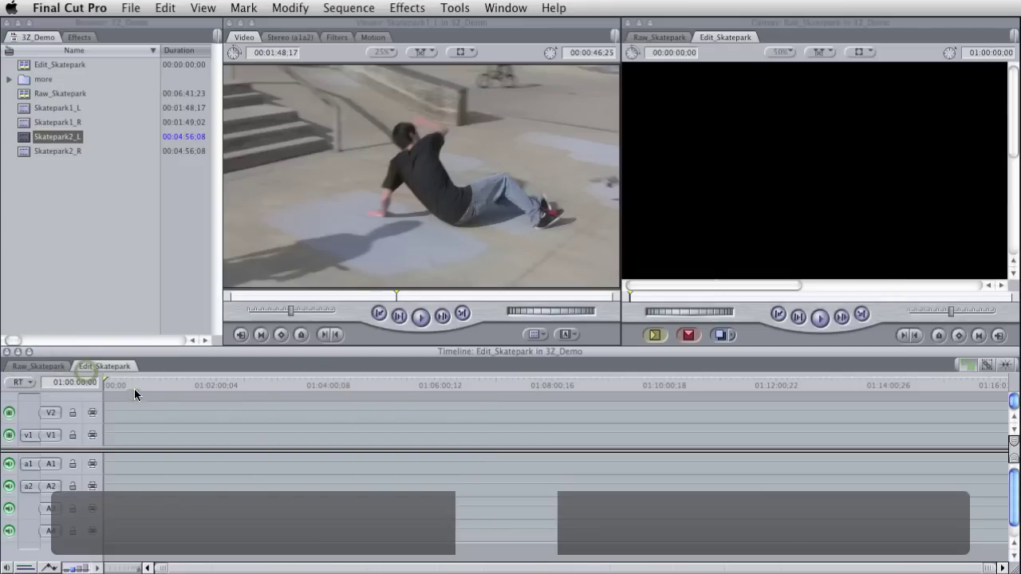
{"action": "left_click", "coordinate": [134, 389]}
{"action": "key", "text": "super+v"}
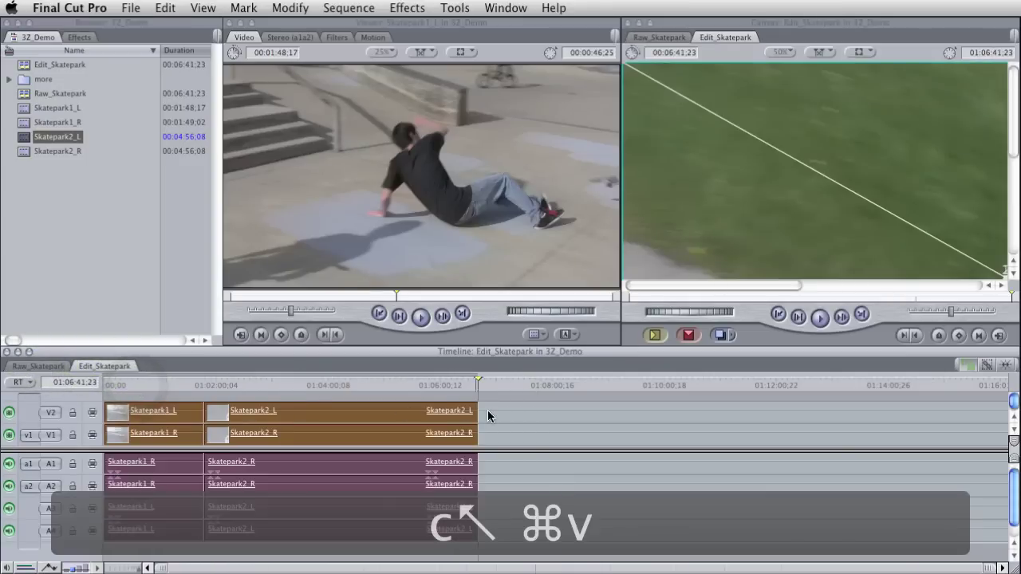
{"action": "left_click", "coordinate": [488, 412]}
Step: Fit the viewer image to its window and review the edit's opening, zooming the timeline in
{"action": "left_click", "coordinate": [124, 383]}
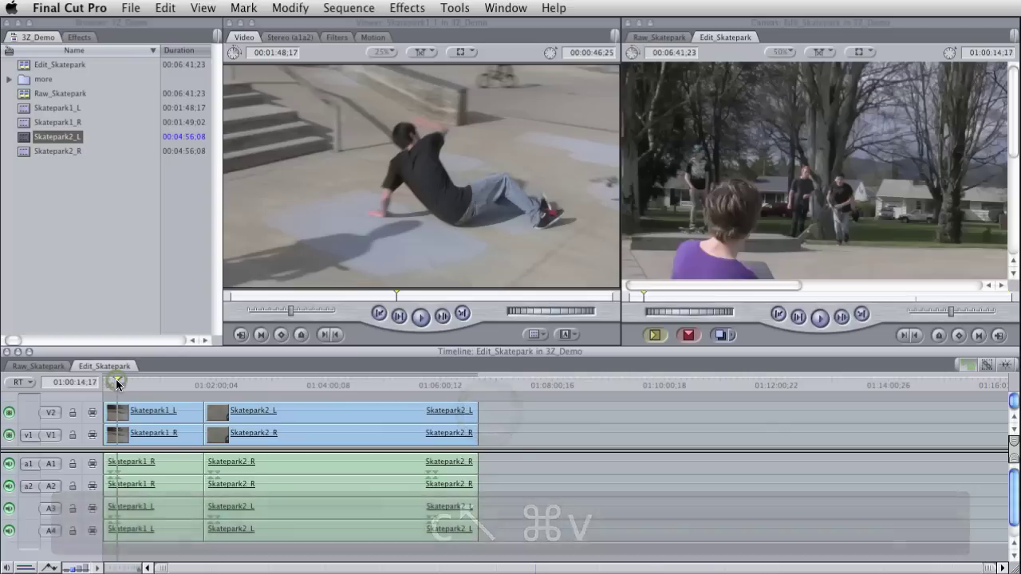
{"action": "left_click", "coordinate": [780, 52]}
{"action": "left_click", "coordinate": [798, 9]}
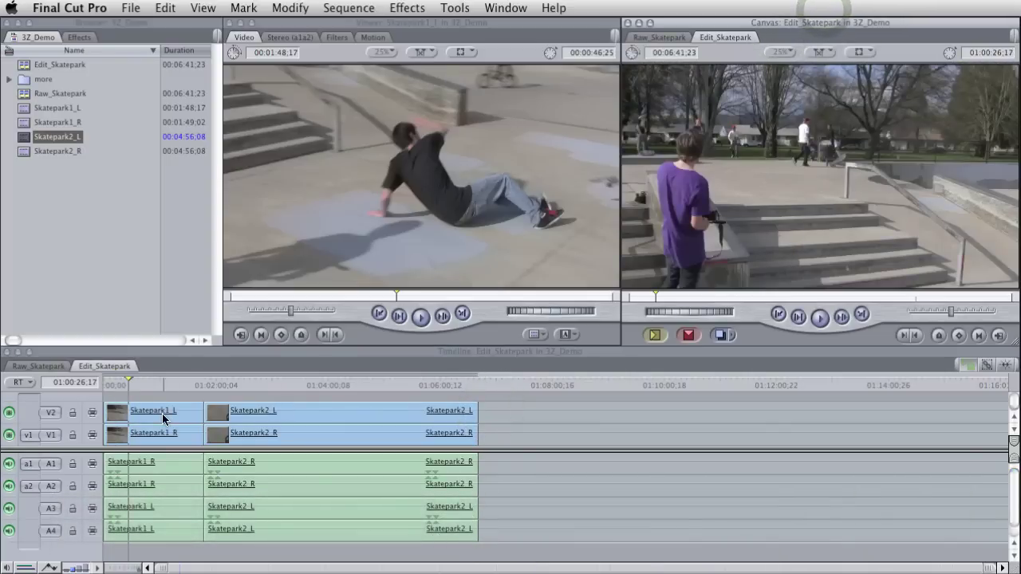
{"action": "left_click_drag", "start_coordinate": [132, 383], "coordinate": [162, 380]}
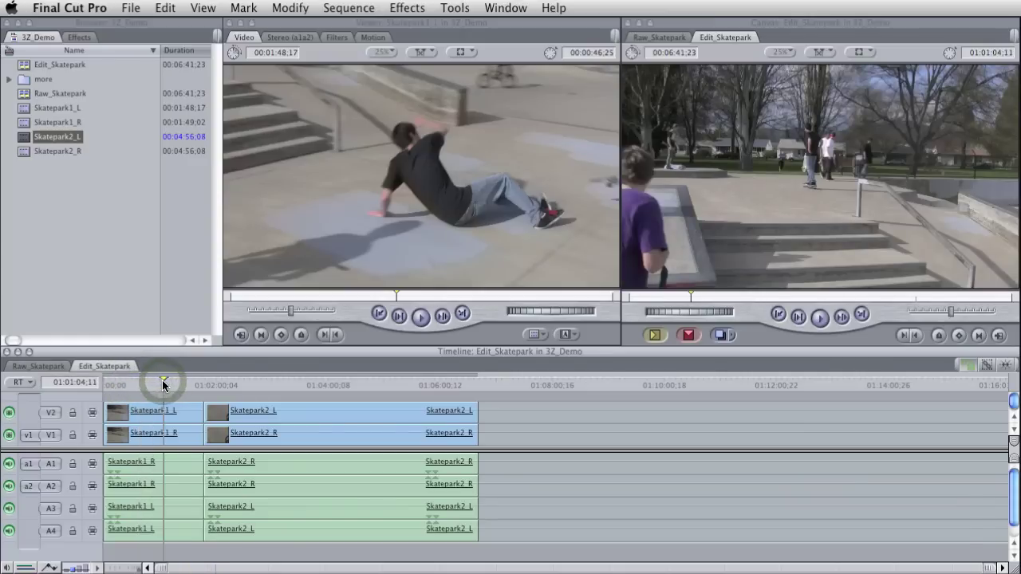
{"action": "key", "text": "Home"}
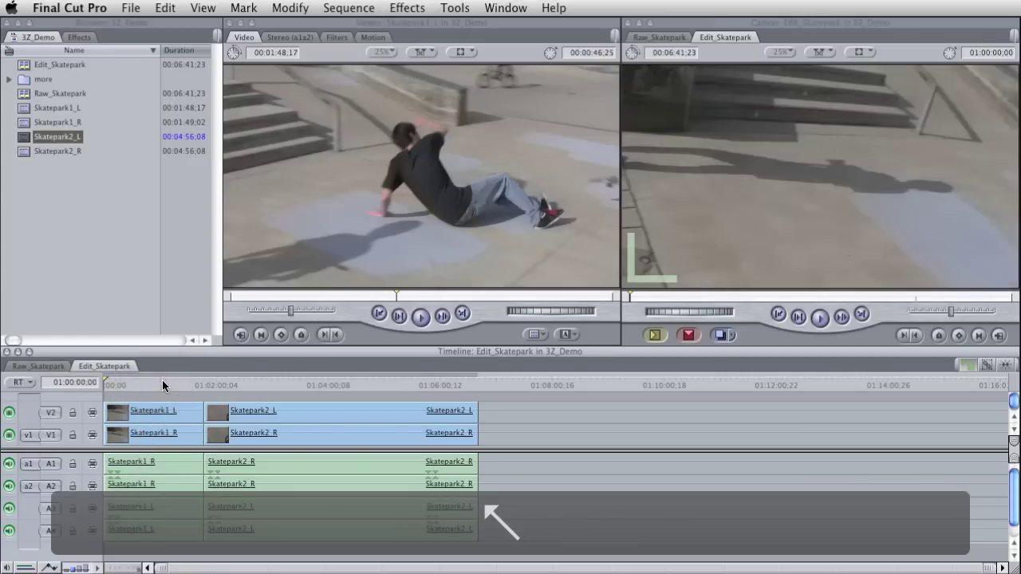
{"action": "key", "text": "space"}
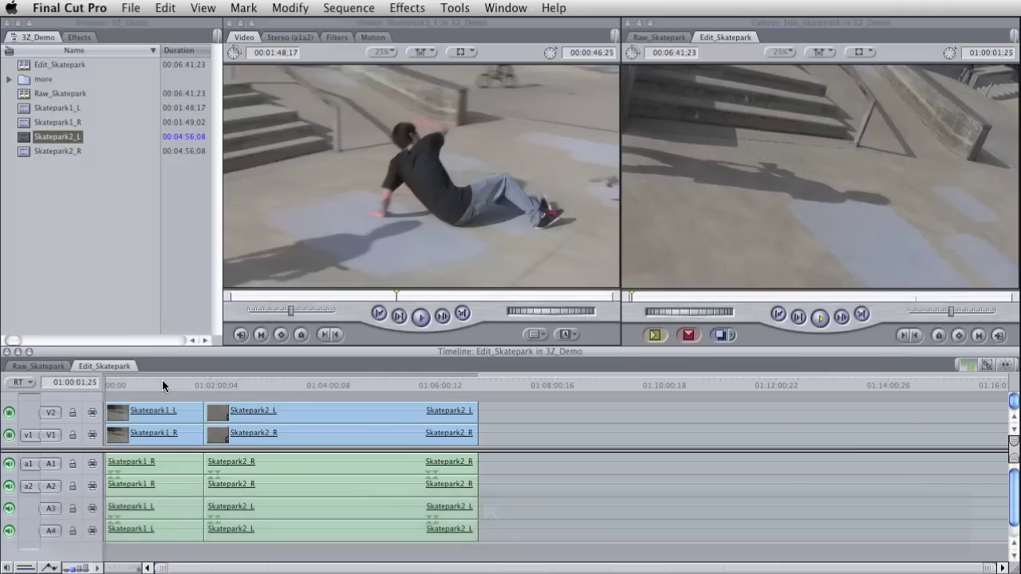
{"action": "key", "text": "k"}
{"action": "key", "text": "j"}
{"action": "key", "text": "k"}
{"action": "key", "text": "super+equal"}
{"action": "key", "text": "super+equal"}
{"action": "key", "text": "super+equal"}
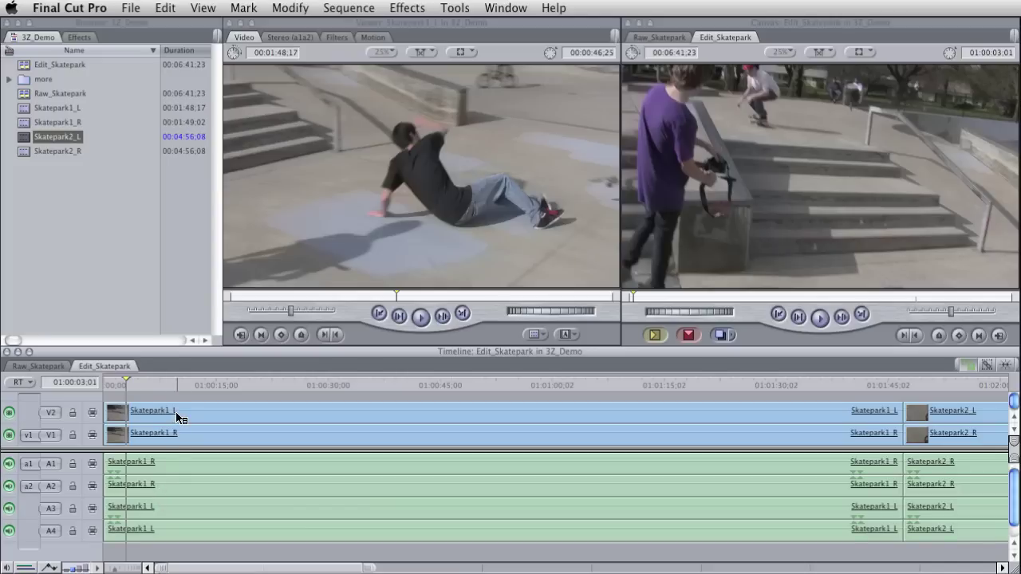
Step: Blade all tracks near the start and ripple-delete the short opening piece
{"action": "key", "text": "ctrl+v"}
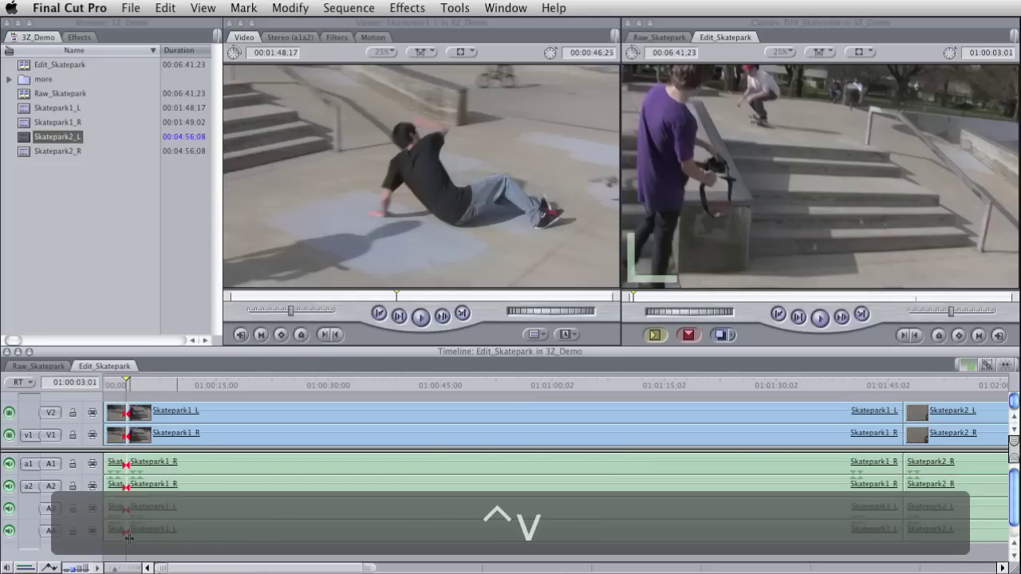
{"action": "left_click", "coordinate": [112, 403]}
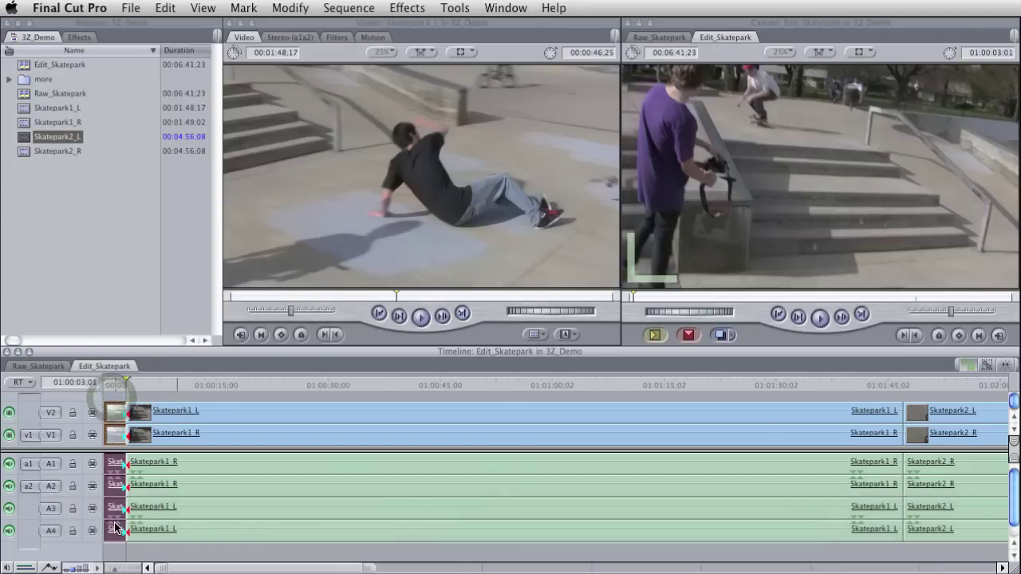
{"action": "key", "text": "Delete"}
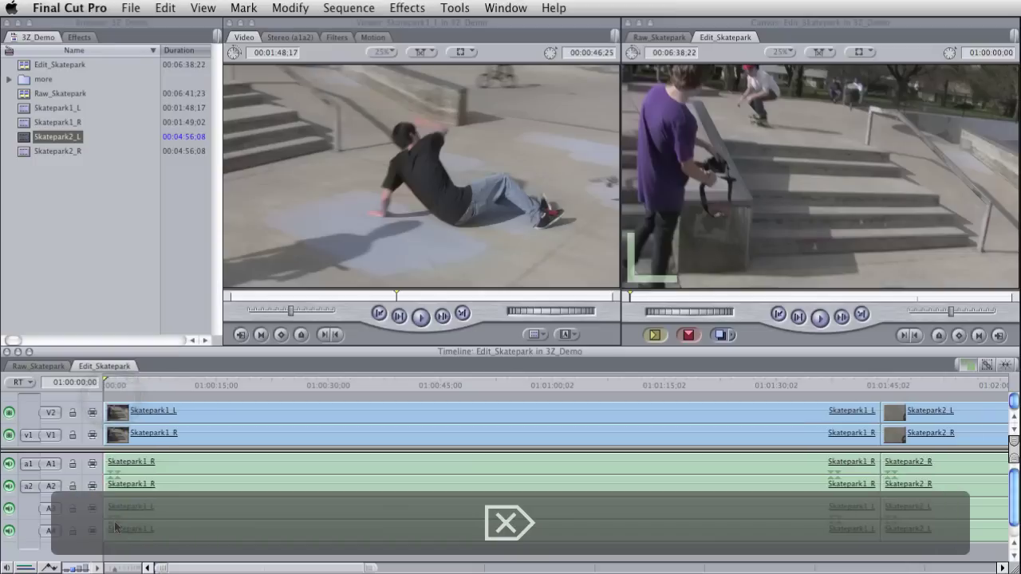
Step: Blade all tracks at two points up to 01:00:11:17 and ripple-delete the segment between
{"action": "left_click", "coordinate": [122, 386]}
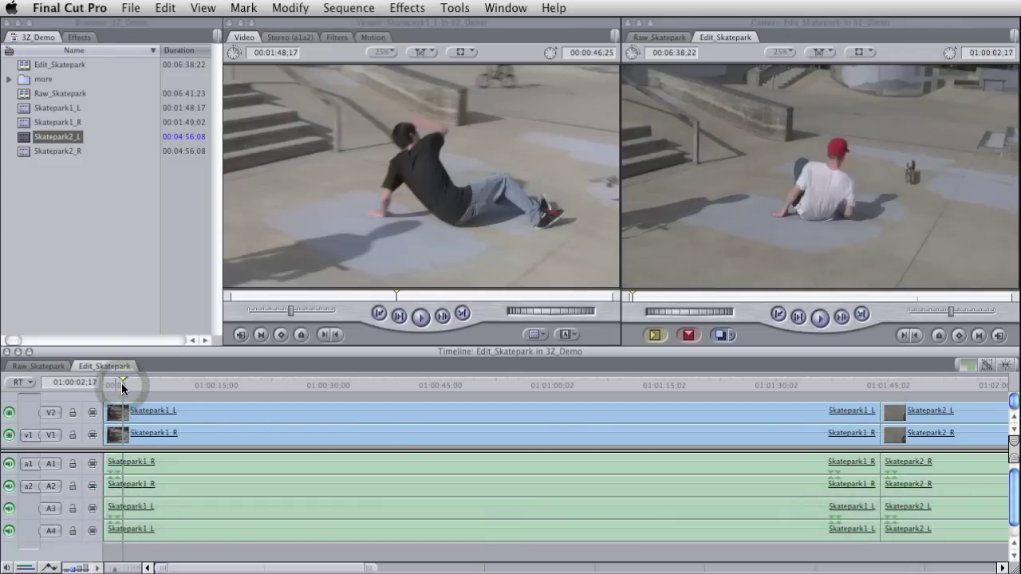
{"action": "key", "text": "ctrl+v"}
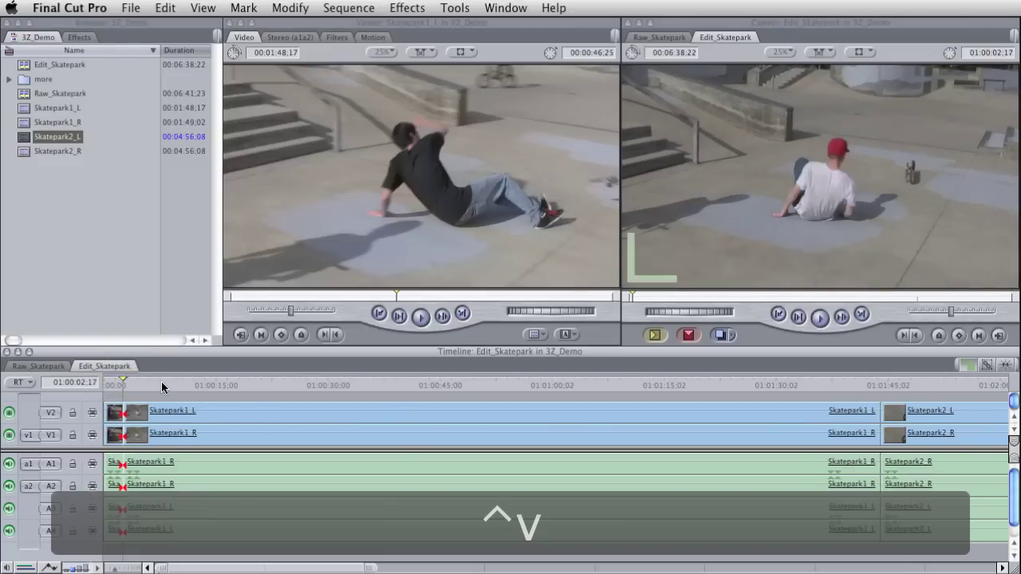
{"action": "left_click", "coordinate": [163, 383]}
{"action": "left_click_drag", "start_coordinate": [170, 380], "coordinate": [196, 379]}
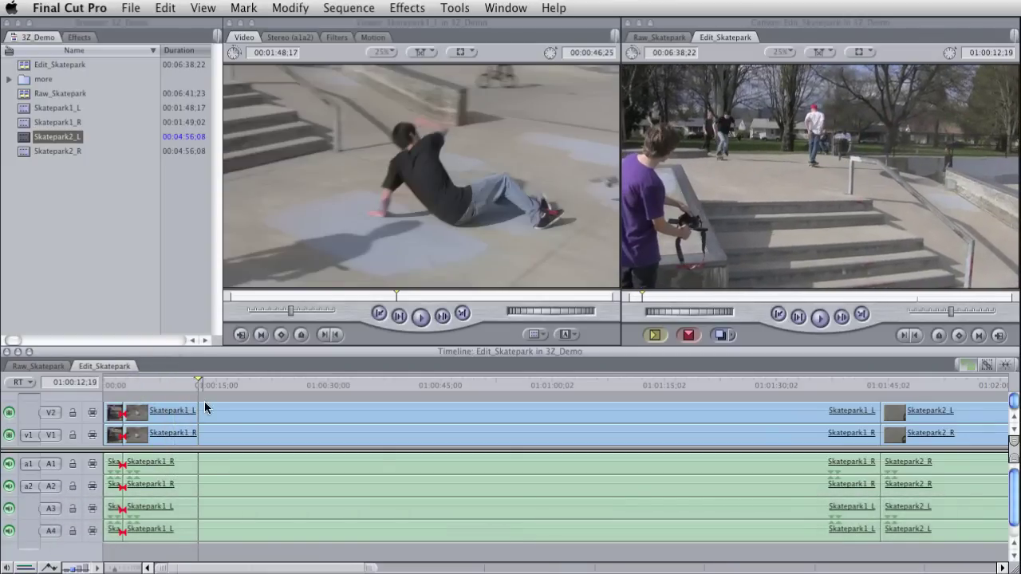
{"action": "key", "text": "ctrl+v"}
{"action": "left_click", "coordinate": [165, 502]}
{"action": "key", "text": "Delete"}
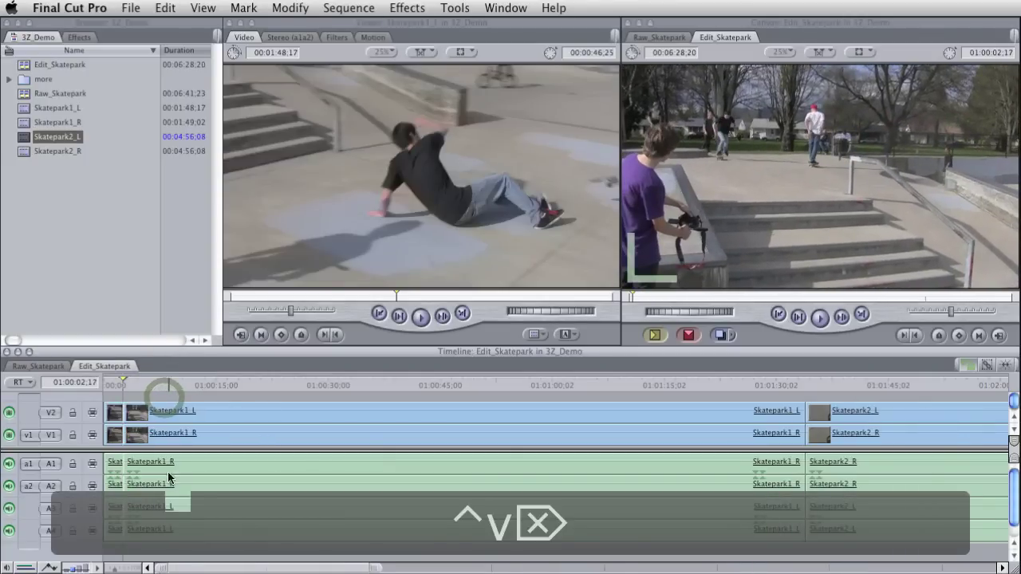
Step: Add another all-track edit point at 01:00:06:13
{"action": "left_click", "coordinate": [142, 383]}
{"action": "left_click_drag", "start_coordinate": [144, 381], "coordinate": [173, 383]}
{"action": "key", "text": "ctrl+v"}
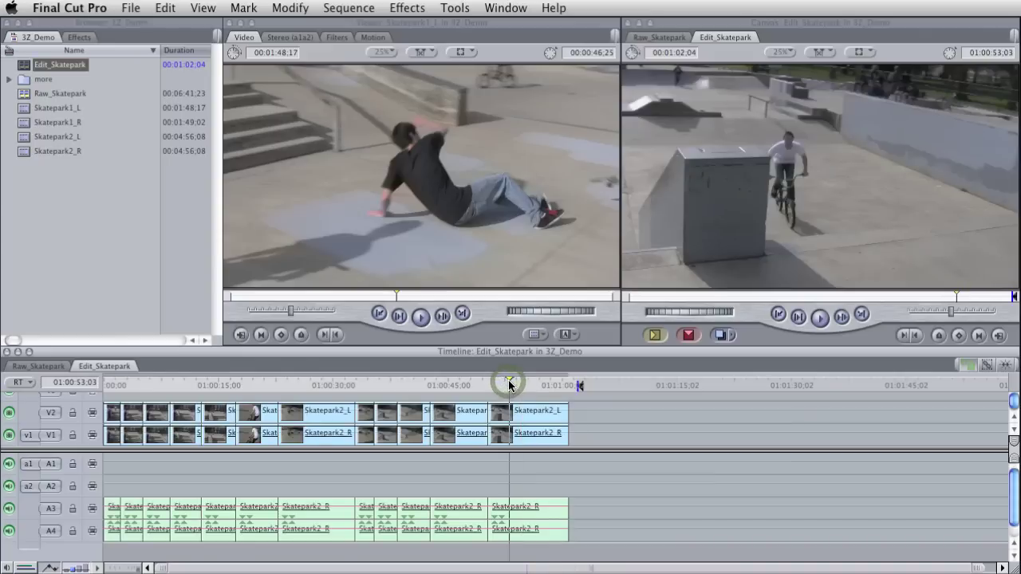
{"action": "left_click_drag", "start_coordinate": [498, 386], "coordinate": [520, 384]}
{"action": "key", "text": "space"}
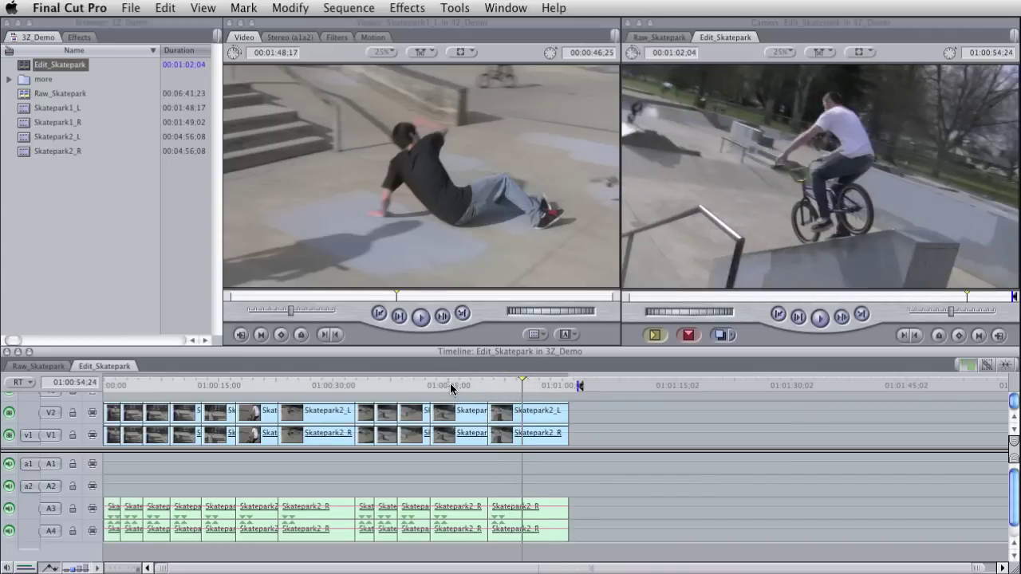
{"action": "left_click", "coordinate": [450, 387]}
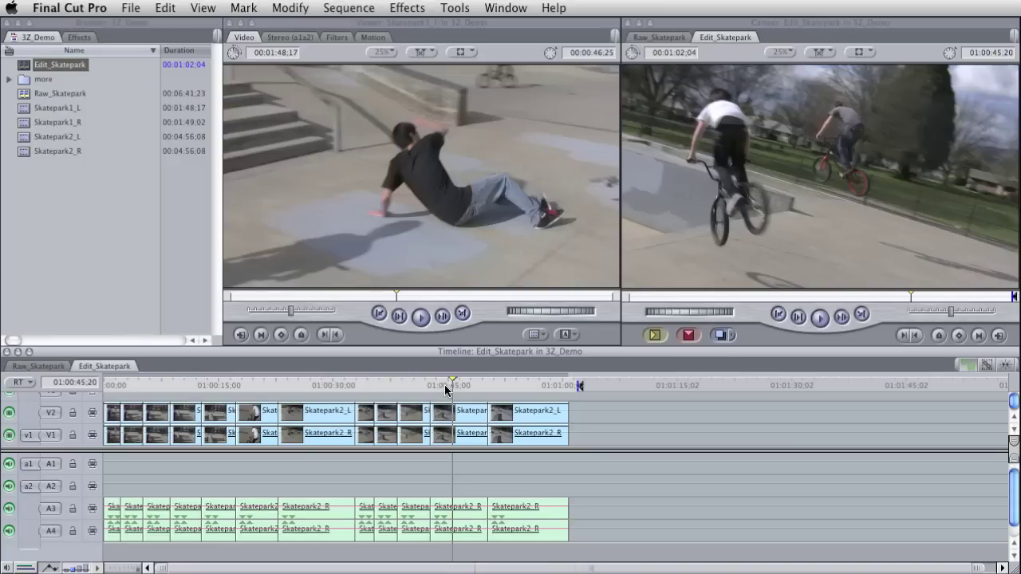
{"action": "left_click_drag", "start_coordinate": [458, 381], "coordinate": [297, 381]}
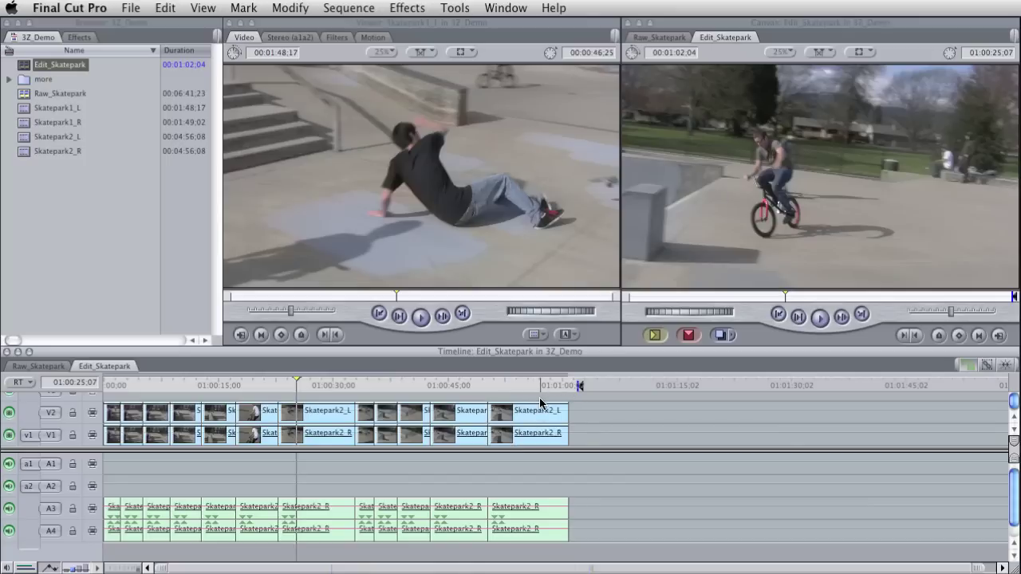
{"action": "left_click", "coordinate": [568, 386]}
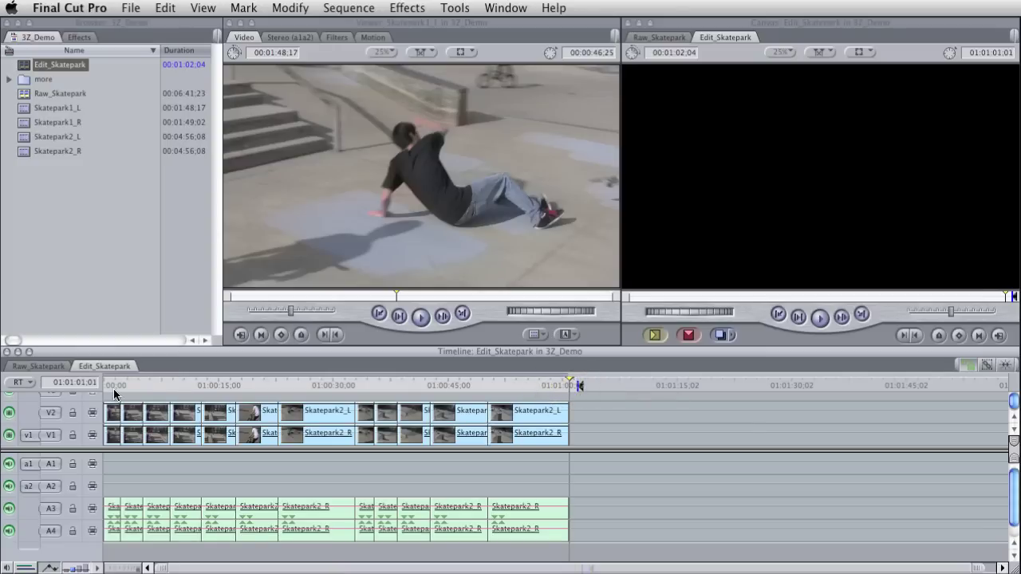
{"action": "left_click_drag", "start_coordinate": [115, 390], "coordinate": [182, 390]}
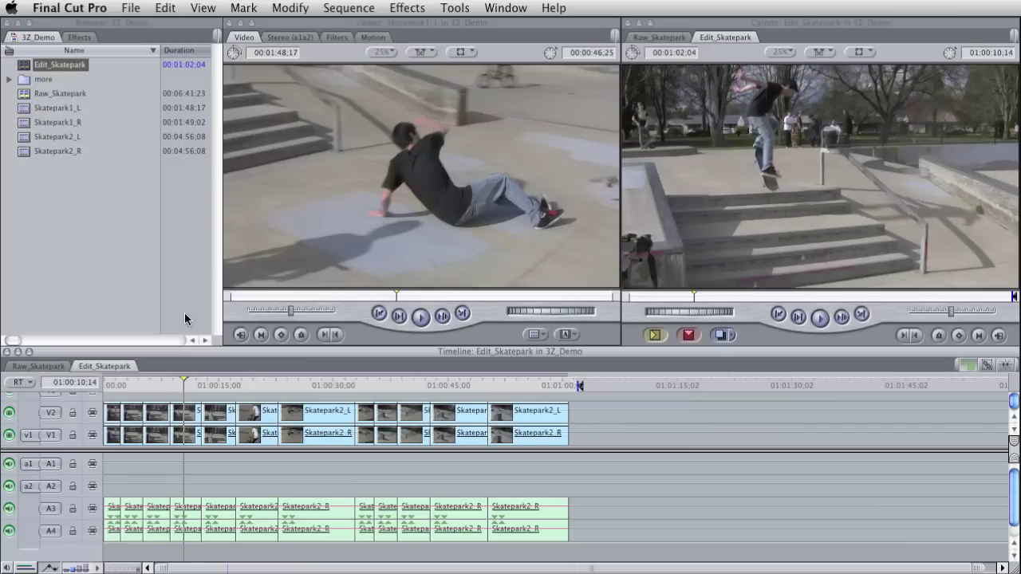
Step: Rename the Edit_Skatepark sequence to Edit_Skatepark_LEFT
{"action": "left_click", "coordinate": [59, 65]}
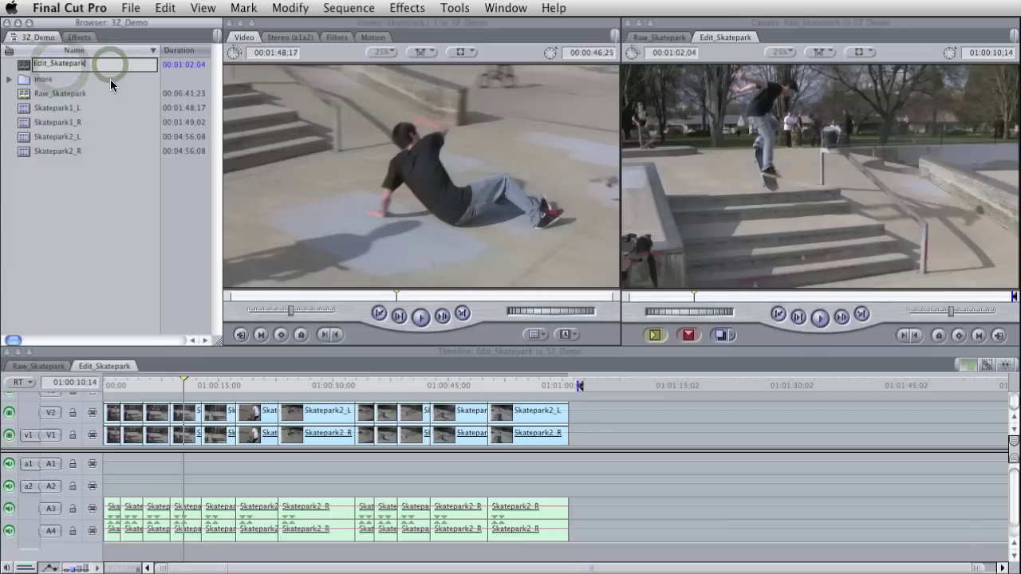
{"action": "type", "text": "_LEFT"}
{"action": "key", "text": "Return"}
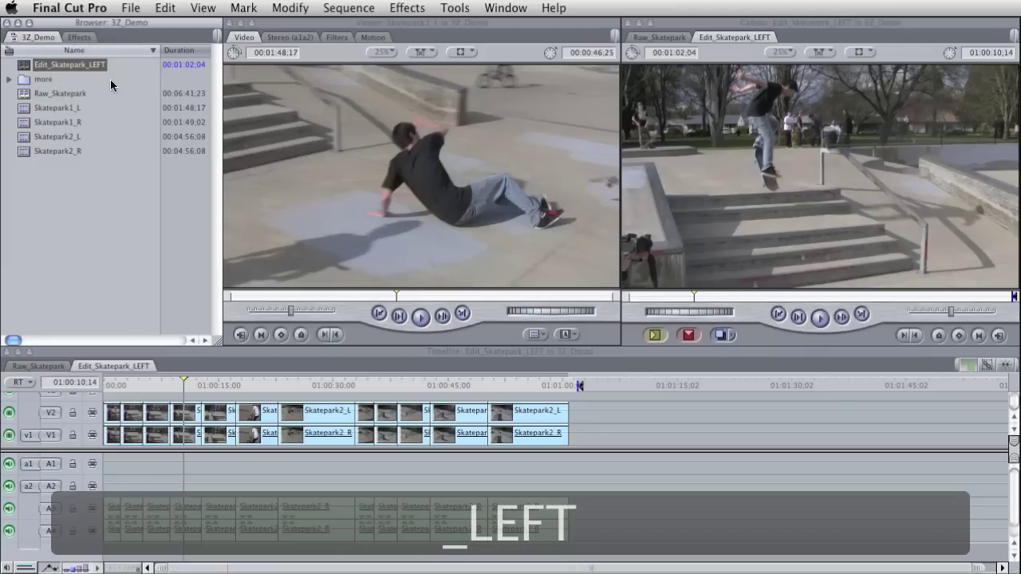
Step: Duplicate Edit_Skatepark_LEFT and name the copy Edit_Skatepark_RIGHT
{"action": "right_click", "coordinate": [28, 69]}
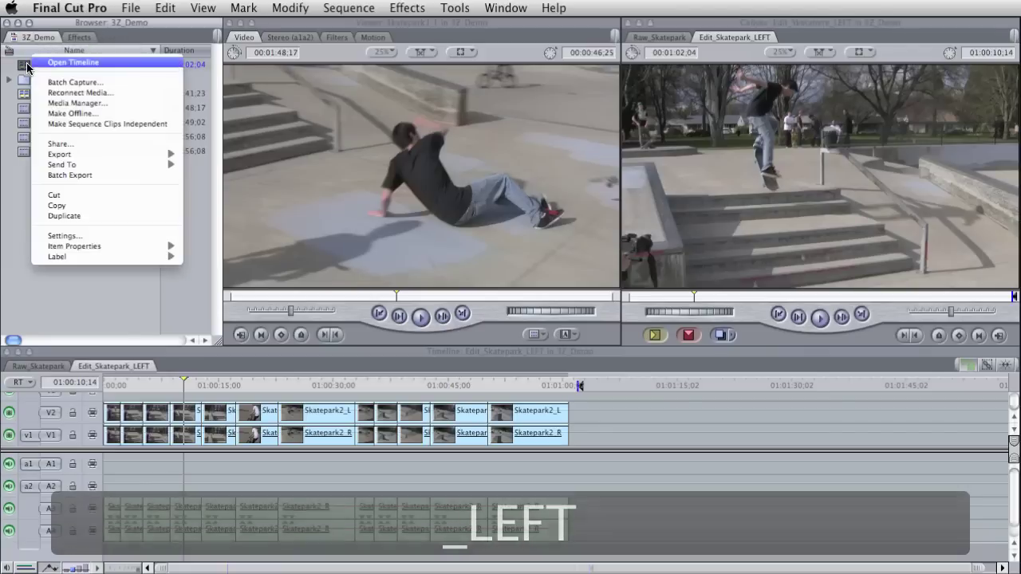
{"action": "left_click", "coordinate": [78, 215]}
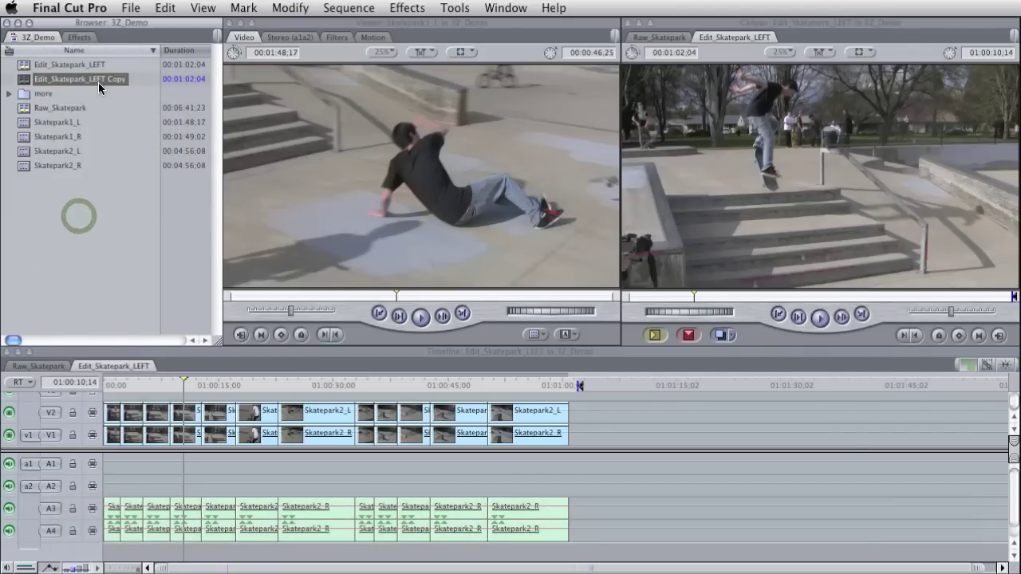
{"action": "left_click", "coordinate": [94, 82]}
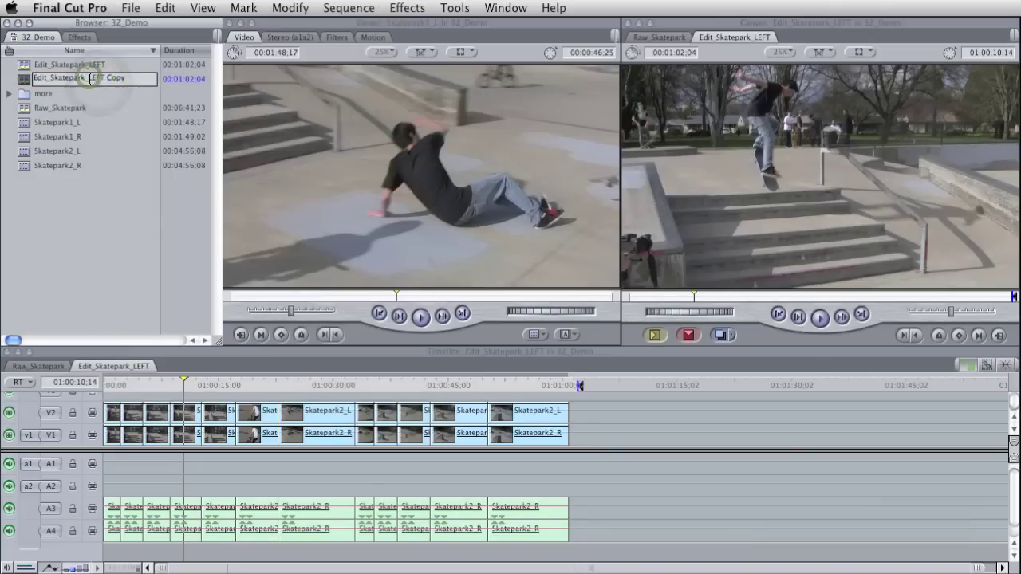
{"action": "type", "text": "RIGHT"}
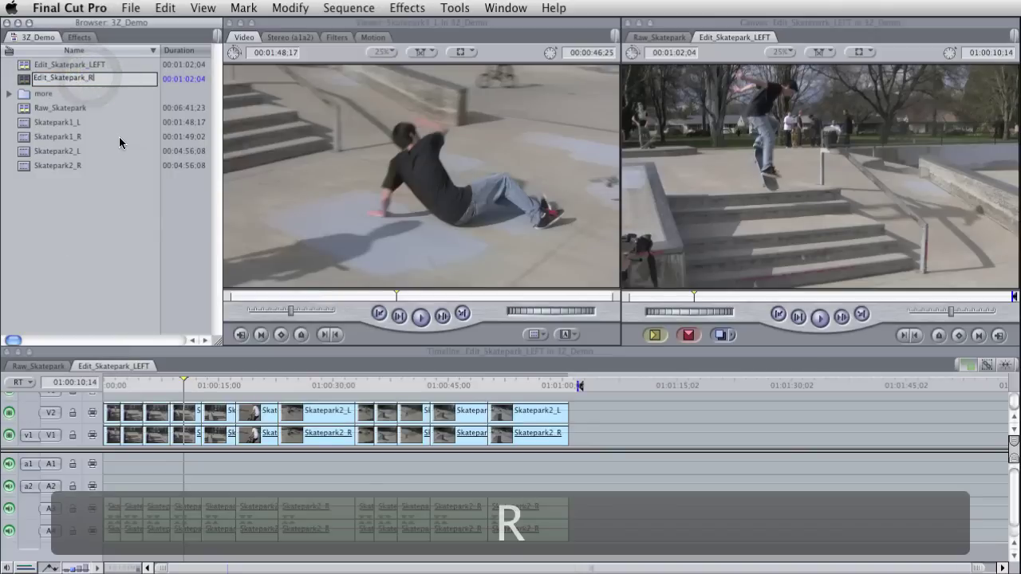
{"action": "key", "text": "Return"}
Step: Open Edit_Skatepark_RIGHT and delete its left-eye Skatepark2_L clips from V2
{"action": "double_click", "coordinate": [23, 80]}
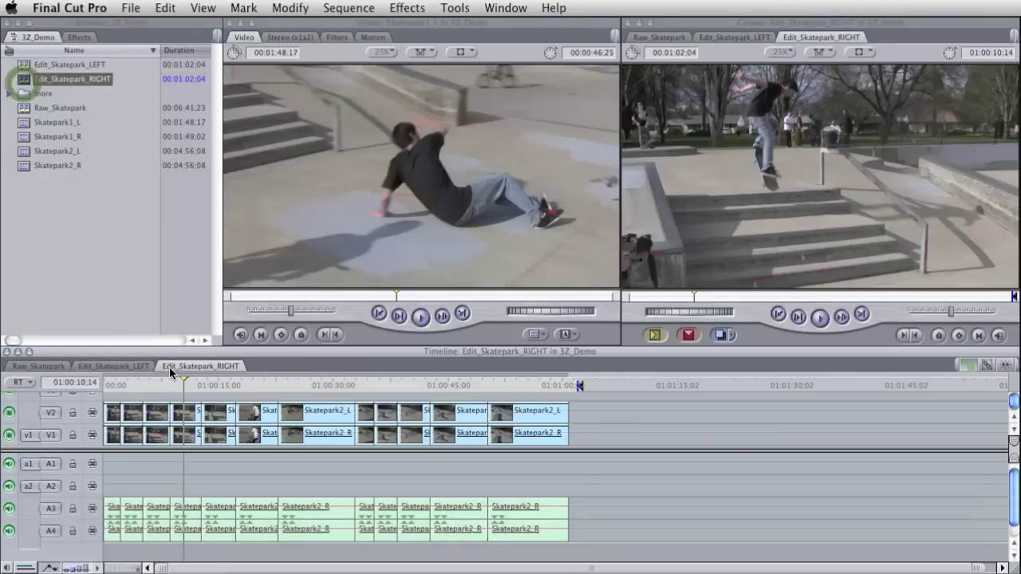
{"action": "left_click_drag", "start_coordinate": [618, 410], "coordinate": [160, 417]}
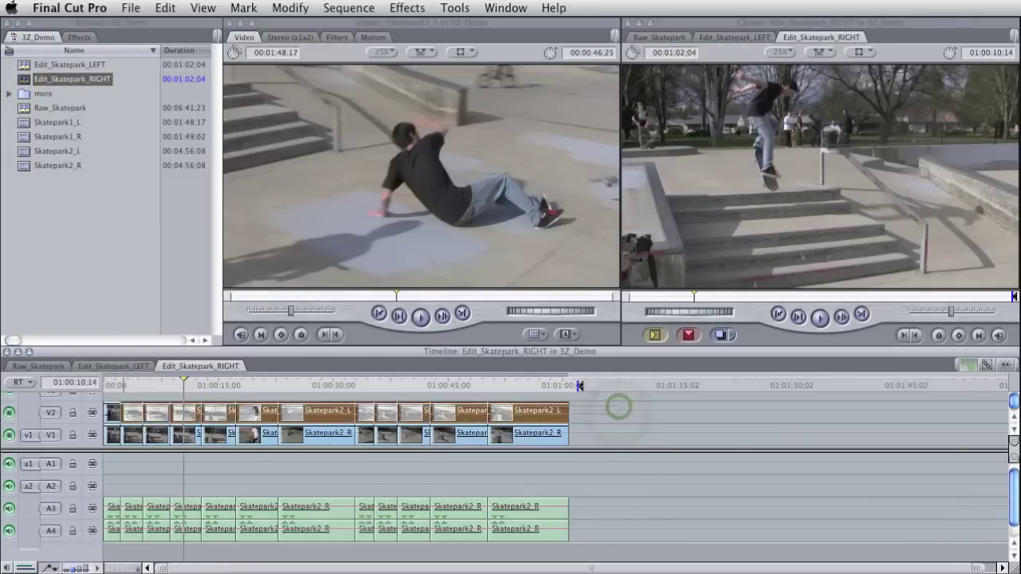
{"action": "left_click", "coordinate": [631, 423]}
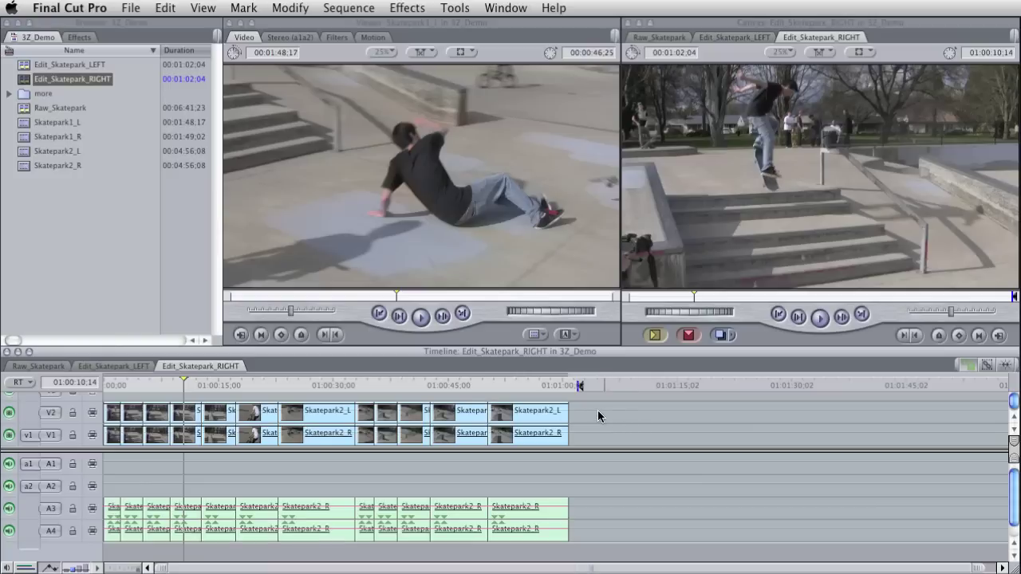
{"action": "left_click_drag", "start_coordinate": [597, 410], "coordinate": [108, 414]}
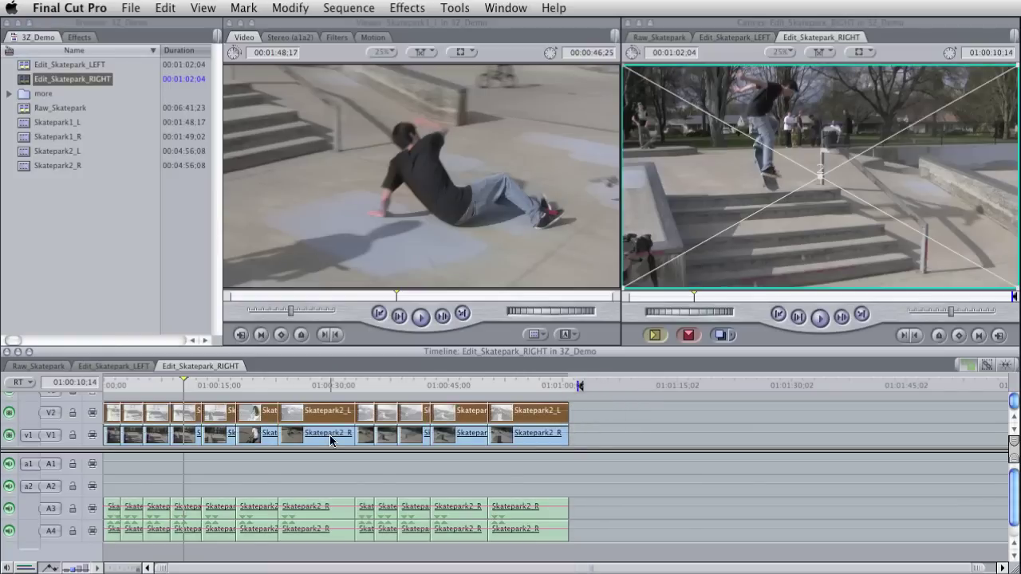
{"action": "key", "text": "super+shift+a"}
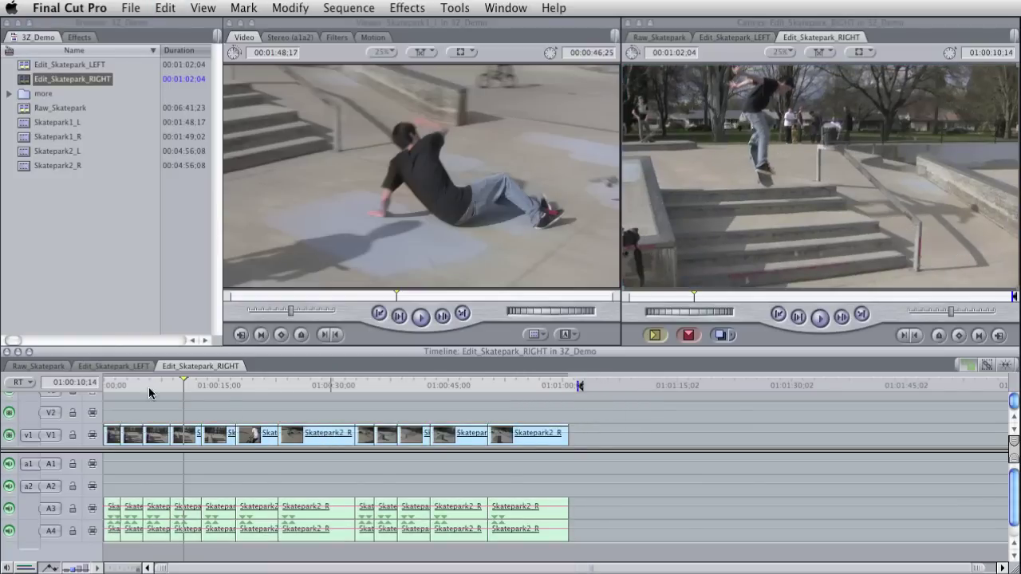
Step: In Edit_Skatepark_LEFT, delete the right-eye clips from V1 and select the V2 clips
{"action": "left_click", "coordinate": [128, 366]}
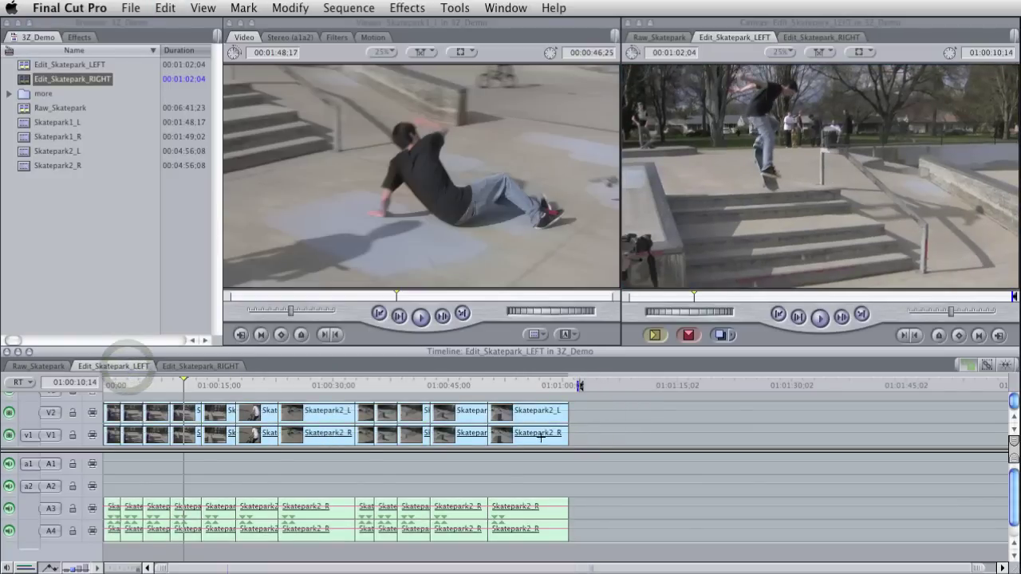
{"action": "left_click_drag", "start_coordinate": [586, 434], "coordinate": [105, 439]}
{"action": "key", "text": "Delete"}
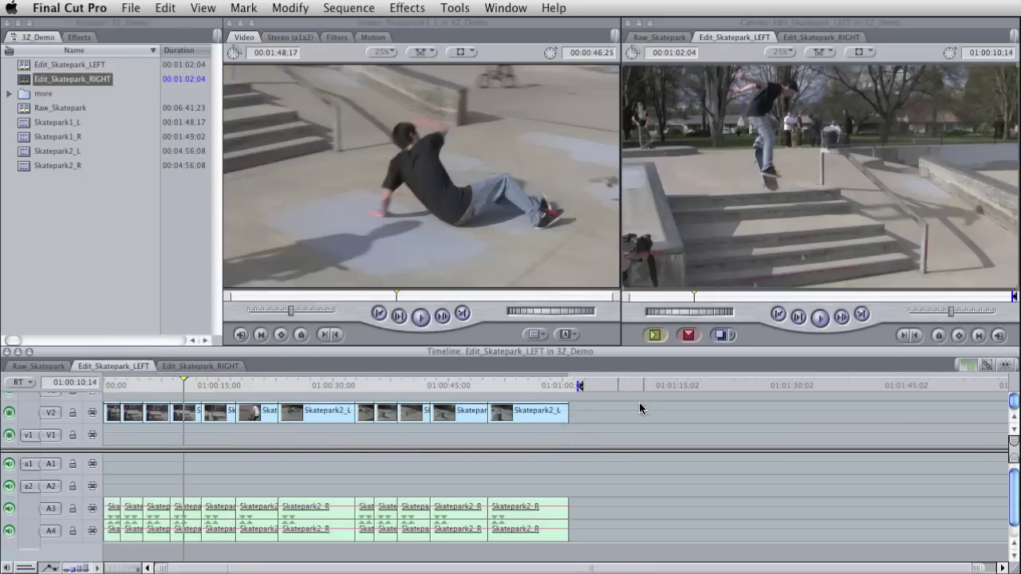
{"action": "left_click_drag", "start_coordinate": [606, 410], "coordinate": [160, 435]}
Step: Move the audio clips from A3/A4 up onto A1/A2
{"action": "left_click_drag", "start_coordinate": [597, 479], "coordinate": [105, 530]}
{"action": "left_click", "coordinate": [182, 366]}
{"action": "left_click_drag", "start_coordinate": [604, 527], "coordinate": [112, 484]}
{"action": "left_click_drag", "start_coordinate": [307, 515], "coordinate": [299, 470]}
{"action": "left_click", "coordinate": [421, 386]}
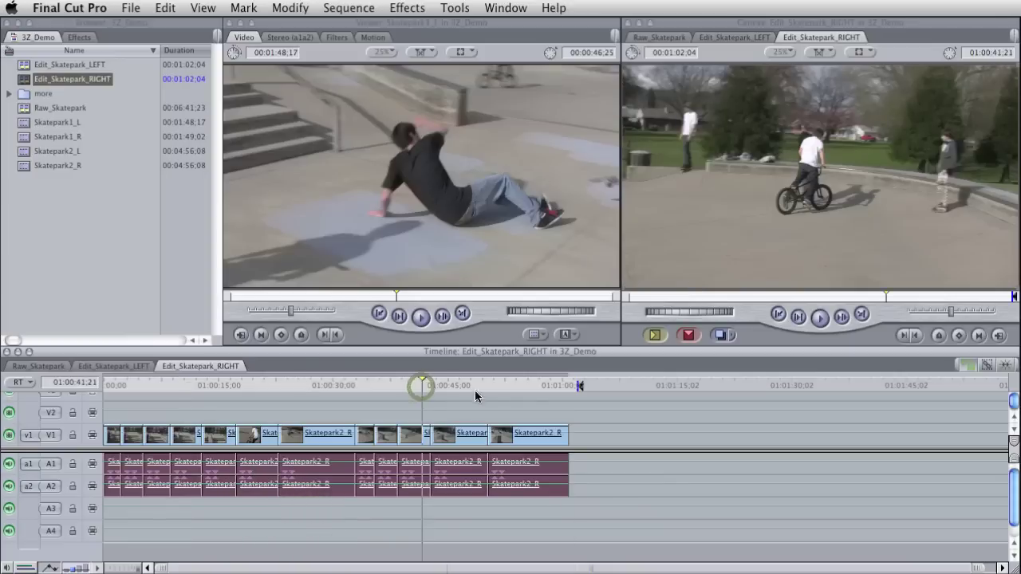
Step: Compare the LEFT and RIGHT sequences' track layouts and deselect the audio clips
{"action": "left_click", "coordinate": [131, 365]}
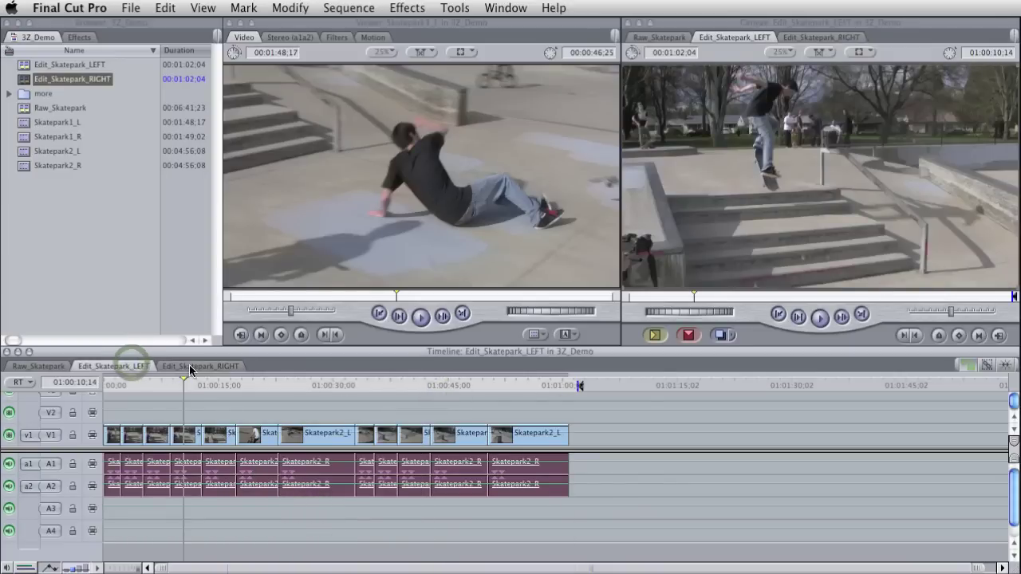
{"action": "left_click", "coordinate": [189, 366]}
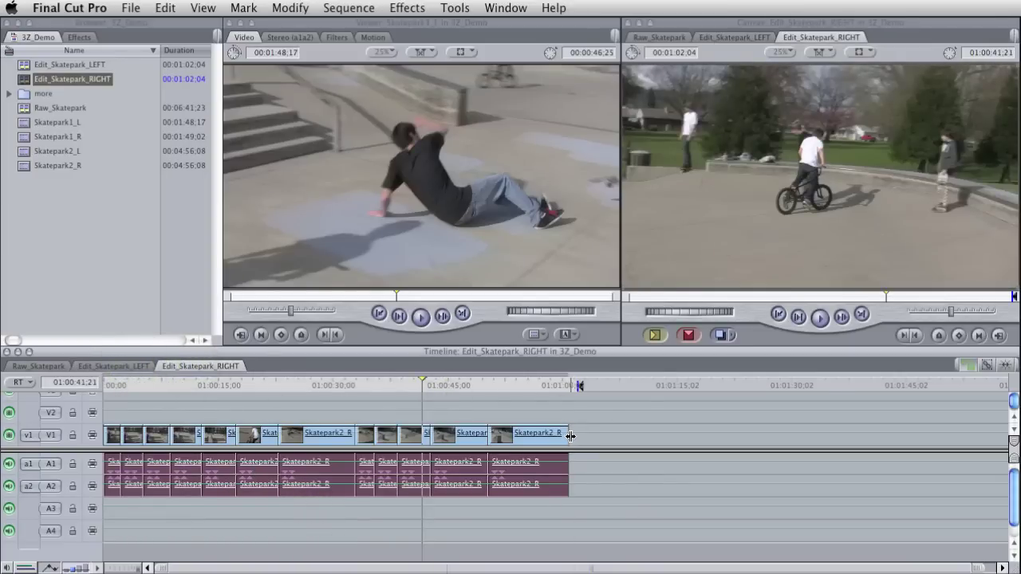
{"action": "left_click", "coordinate": [137, 364]}
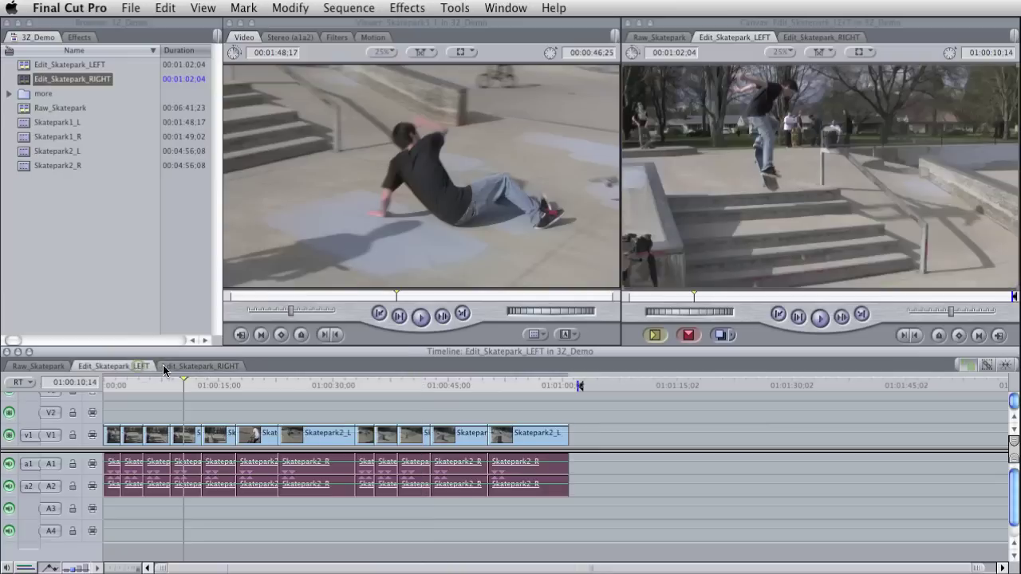
{"action": "left_click", "coordinate": [202, 366]}
{"action": "left_click", "coordinate": [118, 367]}
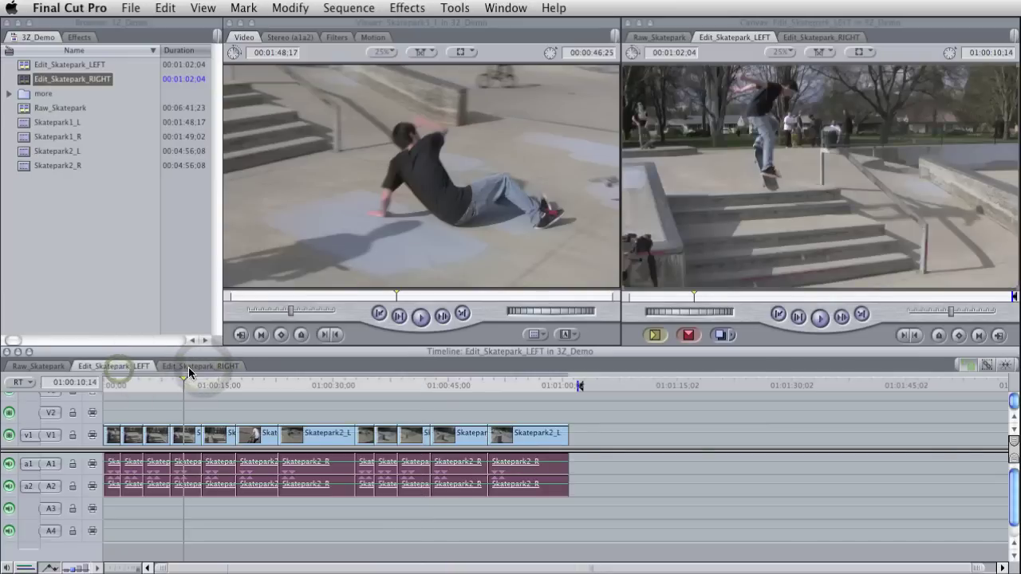
{"action": "left_click", "coordinate": [192, 366]}
{"action": "left_click", "coordinate": [129, 366]}
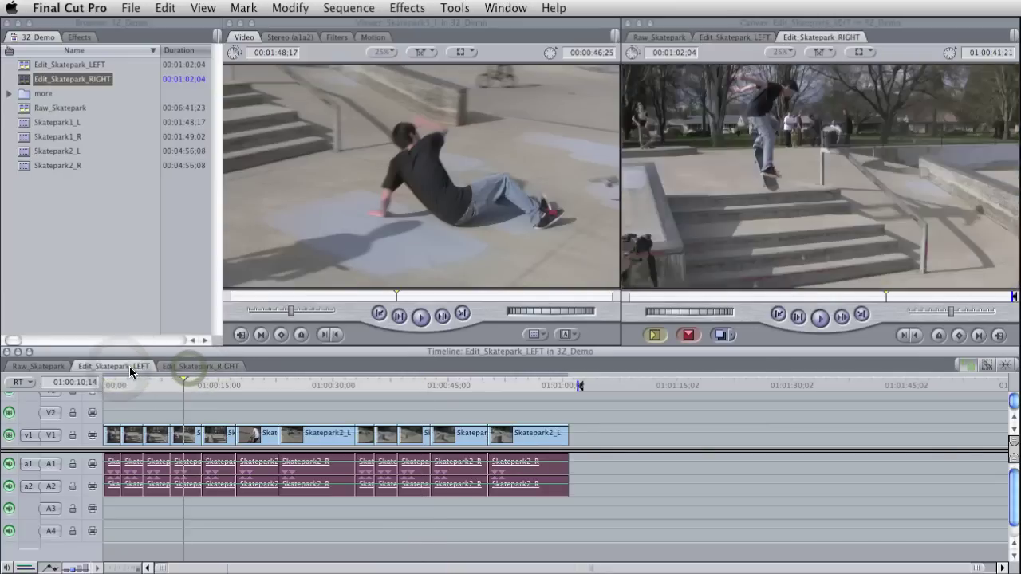
{"action": "left_click", "coordinate": [582, 403]}
{"action": "left_click", "coordinate": [29, 228]}
Step: Create a new sequence named Skatepark_Stereo and open it in the Timeline
{"action": "right_click", "coordinate": [56, 206]}
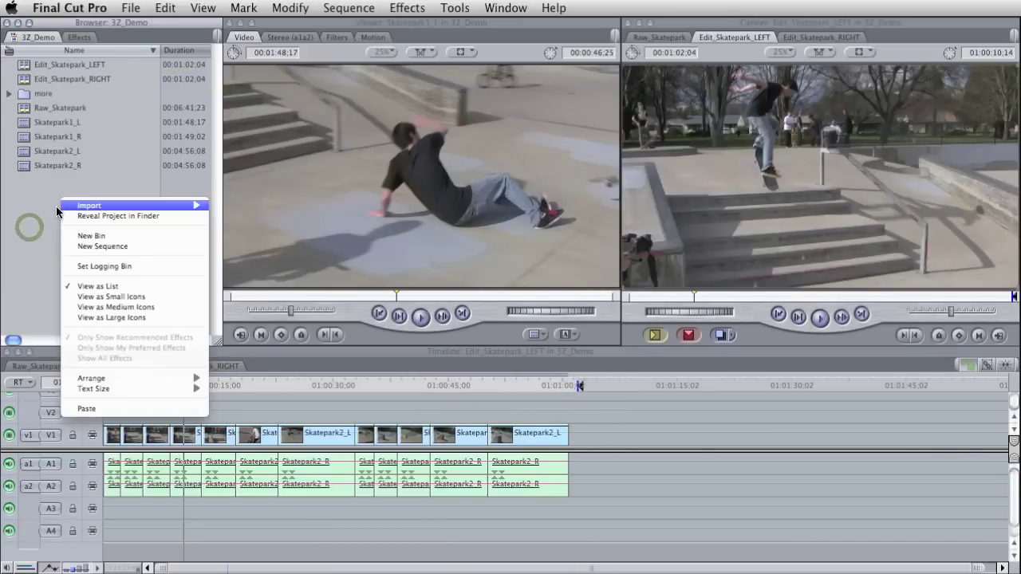
{"action": "left_click", "coordinate": [99, 241]}
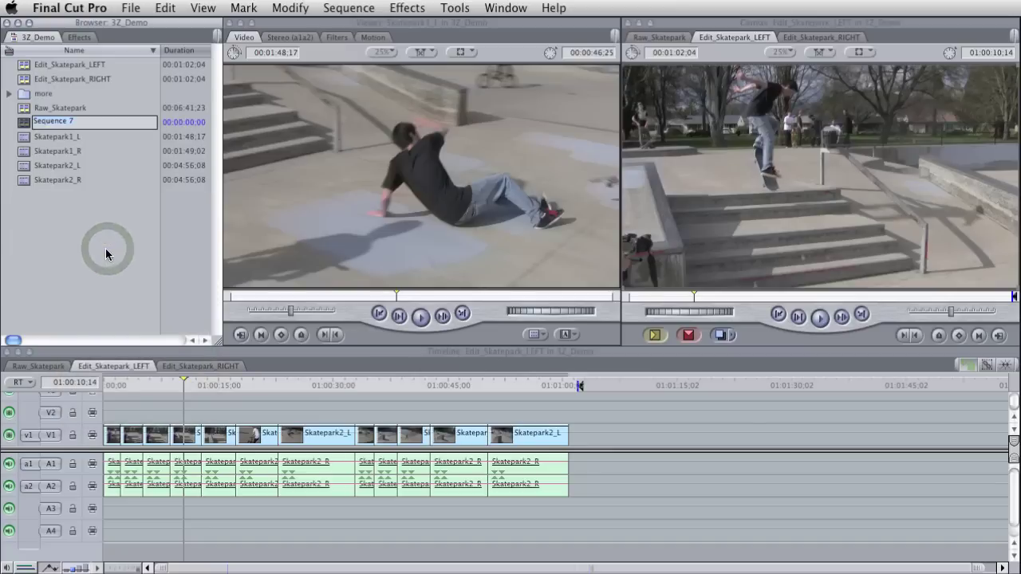
{"action": "type", "text": "Skatepark"}
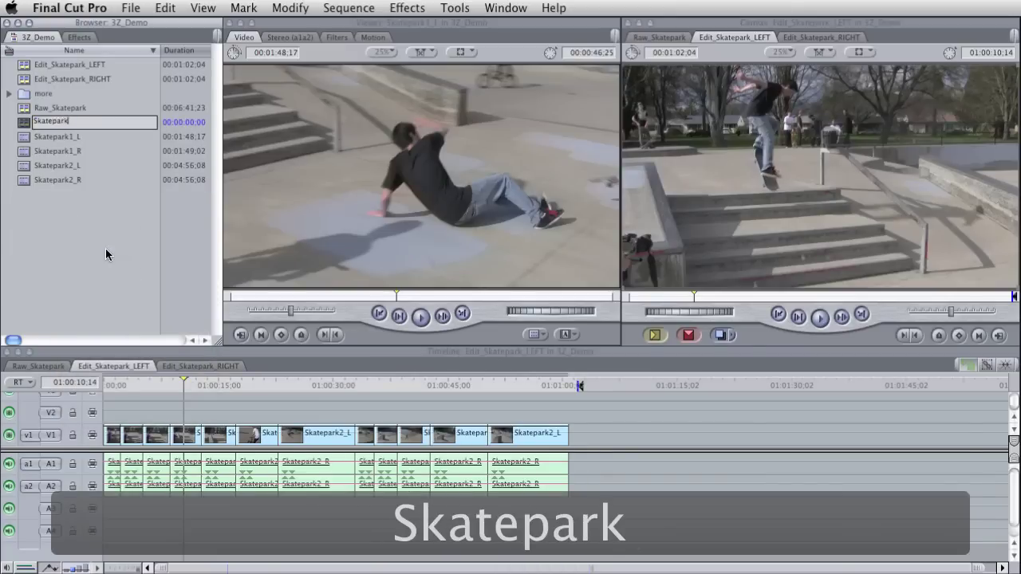
{"action": "type", "text": "_Stereo"}
{"action": "key", "text": "Return"}
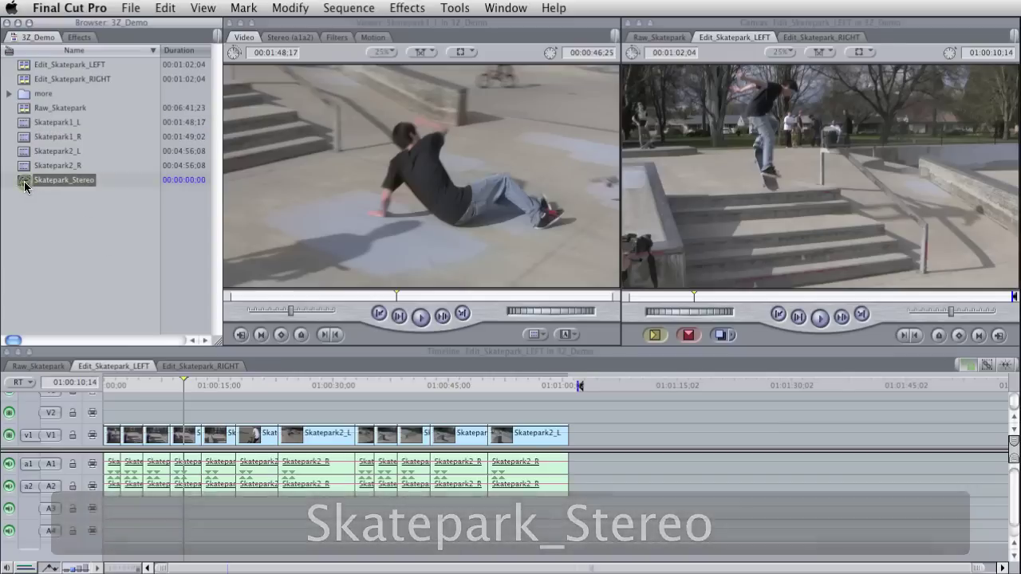
{"action": "double_click", "coordinate": [25, 180]}
Step: Place Edit_Skatepark_RIGHT on V1, matching the sequence settings to it
{"action": "left_click_drag", "start_coordinate": [63, 79], "coordinate": [102, 435]}
{"action": "left_click", "coordinate": [885, 273]}
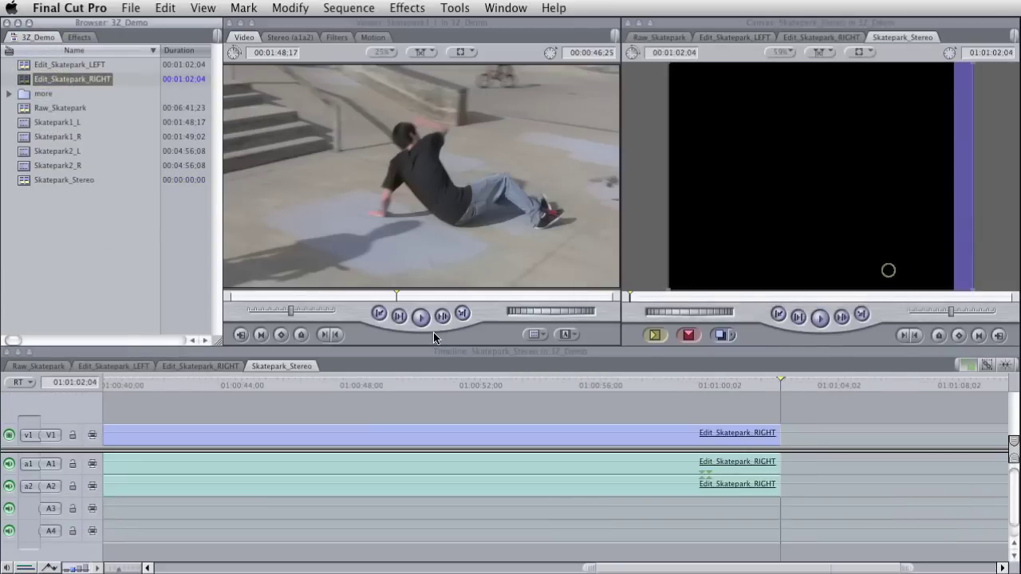
{"action": "left_click", "coordinate": [348, 381]}
{"action": "key", "text": "Home"}
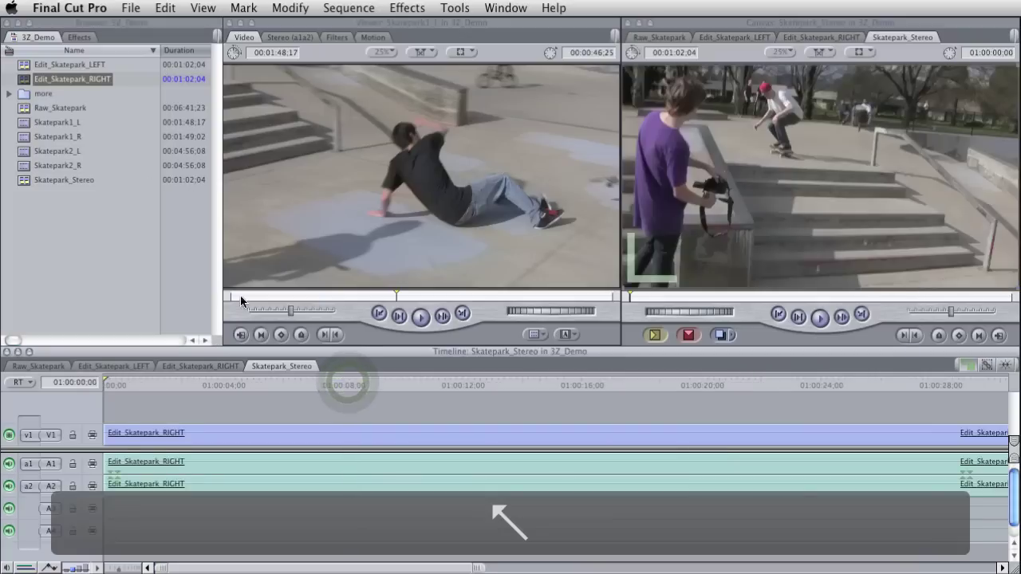
Step: Stack Edit_Skatepark_LEFT on V2 above RIGHT and preview frames through 01:00:18:18
{"action": "left_click", "coordinate": [76, 63]}
{"action": "left_click_drag", "start_coordinate": [70, 64], "coordinate": [103, 421]}
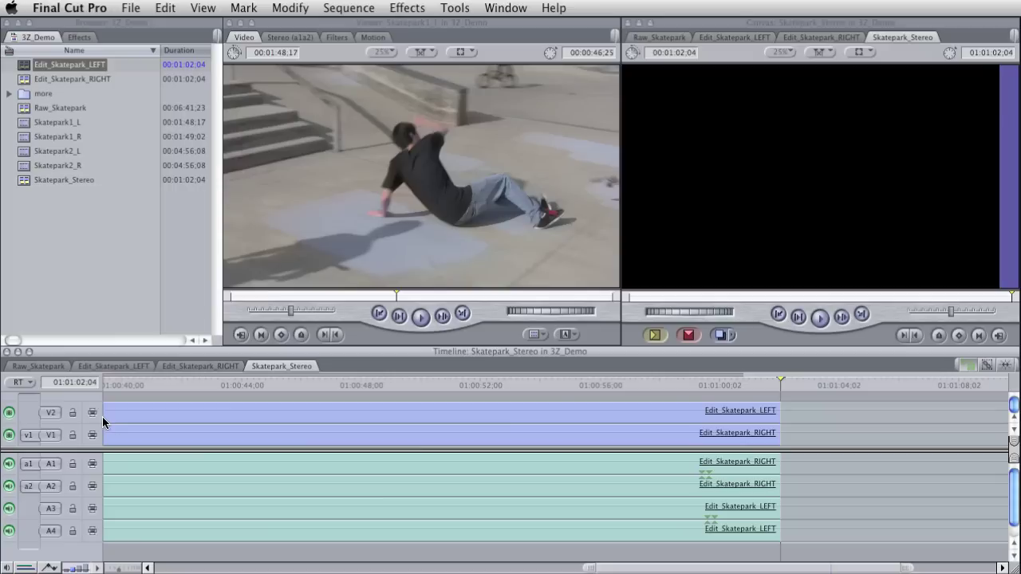
{"action": "left_click", "coordinate": [565, 384]}
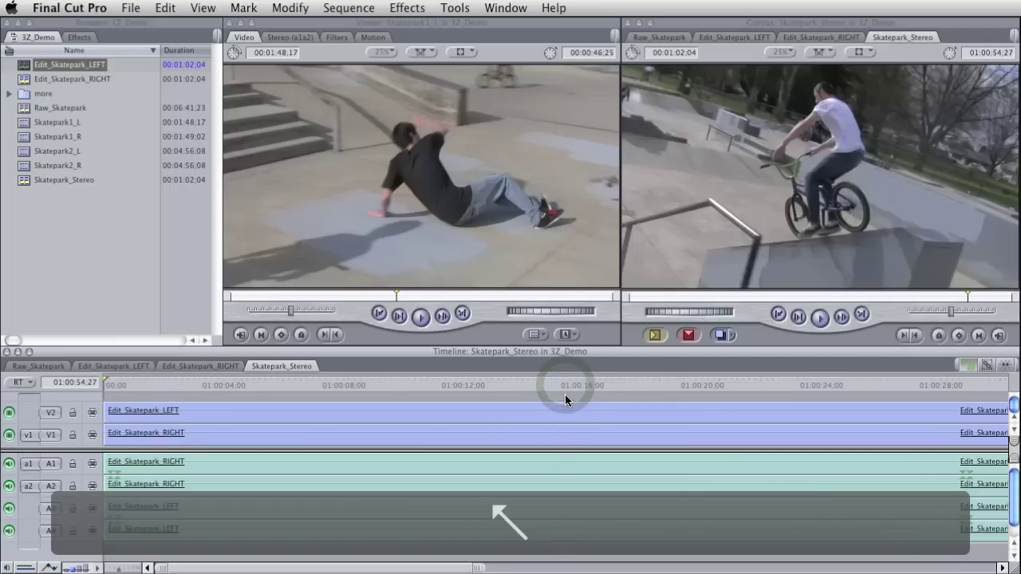
{"action": "key", "text": "Home"}
{"action": "left_click_drag", "start_coordinate": [166, 381], "coordinate": [297, 381]}
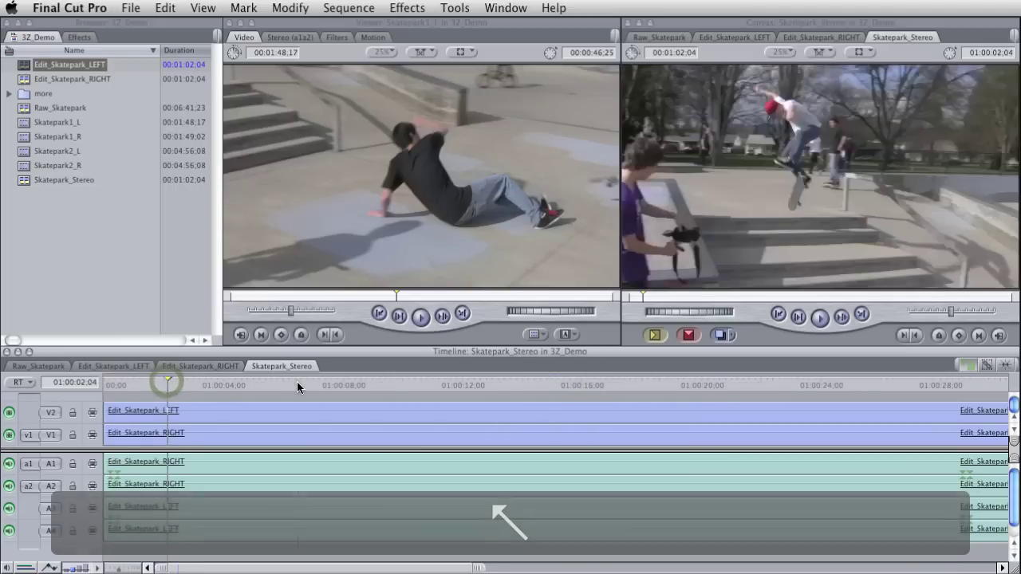
{"action": "left_click", "coordinate": [391, 386]}
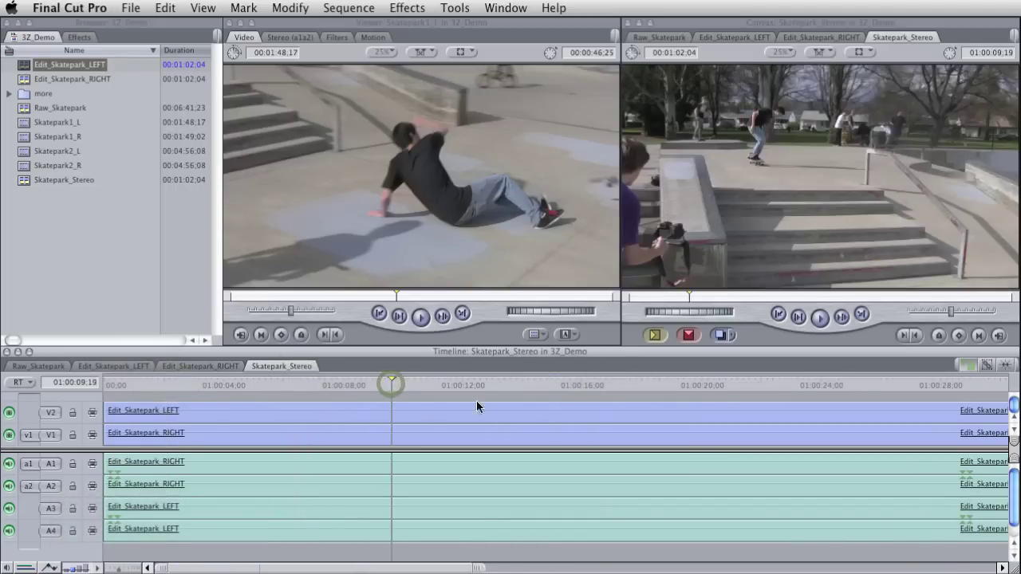
{"action": "left_click", "coordinate": [585, 384]}
{"action": "left_click", "coordinate": [658, 384]}
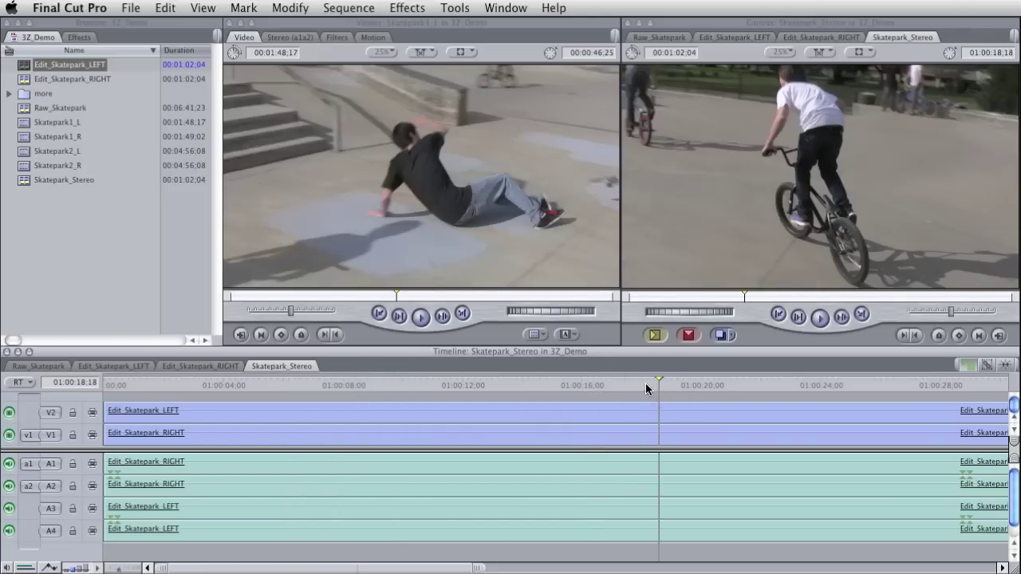
{"action": "left_click", "coordinate": [646, 384]}
{"action": "left_click", "coordinate": [416, 385]}
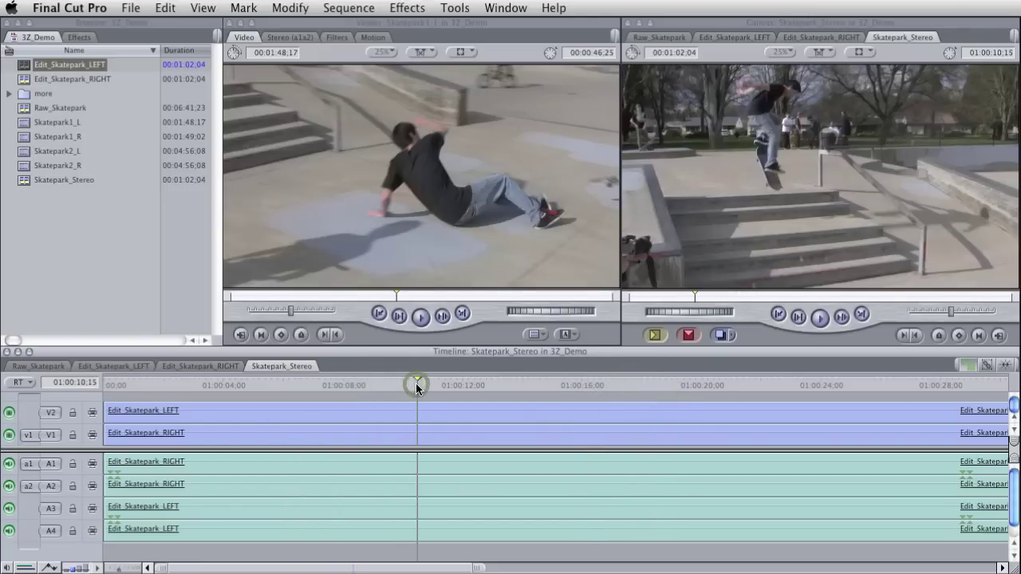
{"action": "left_click", "coordinate": [424, 411]}
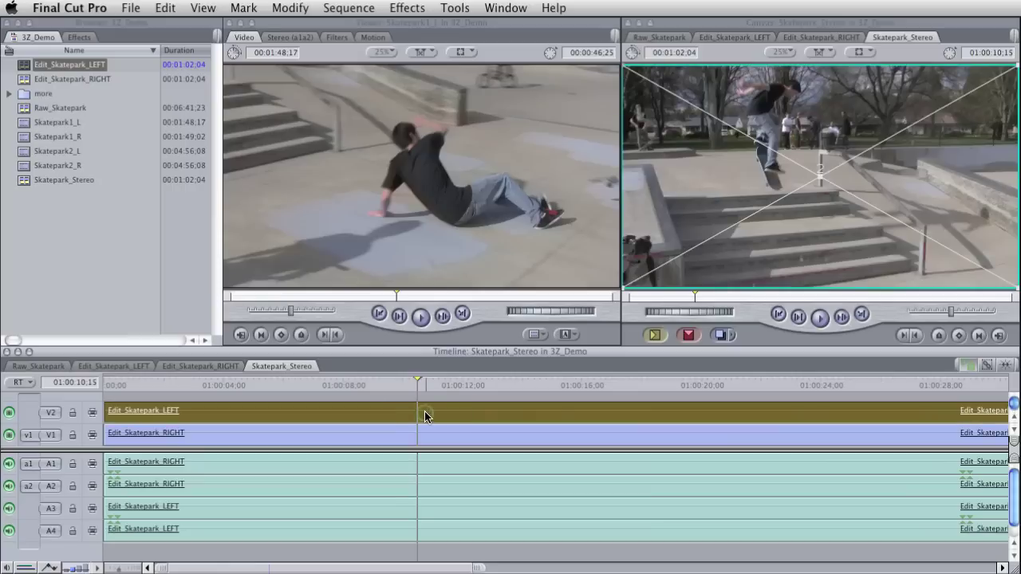
{"action": "key", "text": "ctrl+b"}
{"action": "key", "text": "ctrl+b"}
{"action": "key", "text": "ctrl+b"}
{"action": "key", "text": "ctrl+b"}
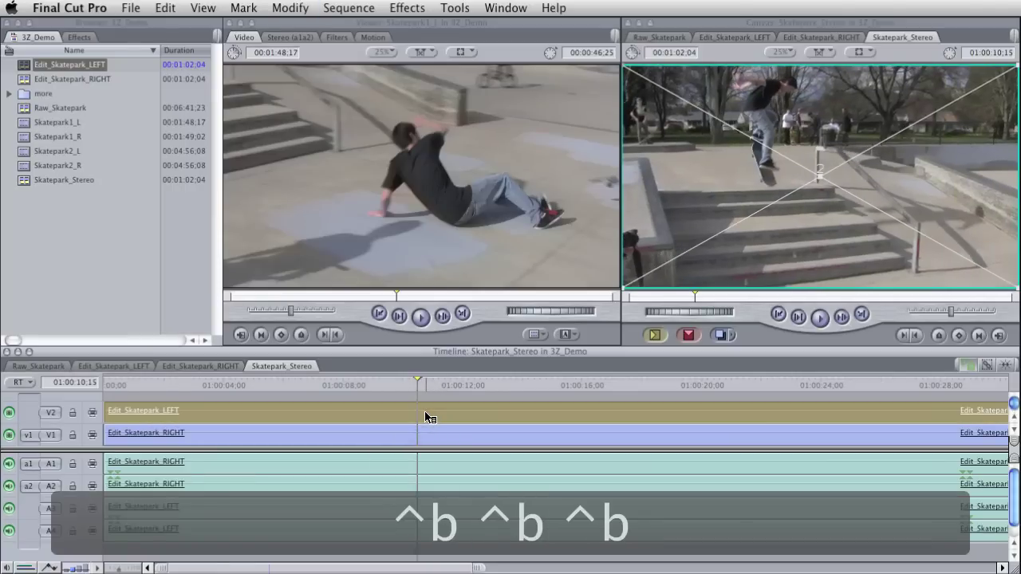
{"action": "key", "text": "ctrl+b"}
{"action": "key", "text": "ctrl+b"}
{"action": "key", "text": "ctrl+b"}
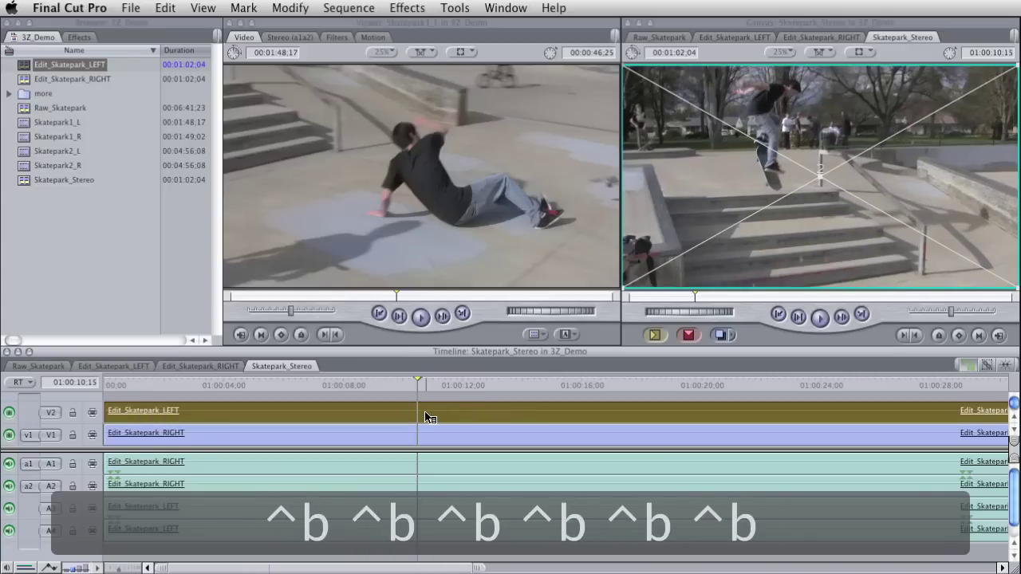
{"action": "key", "text": "ctrl+b"}
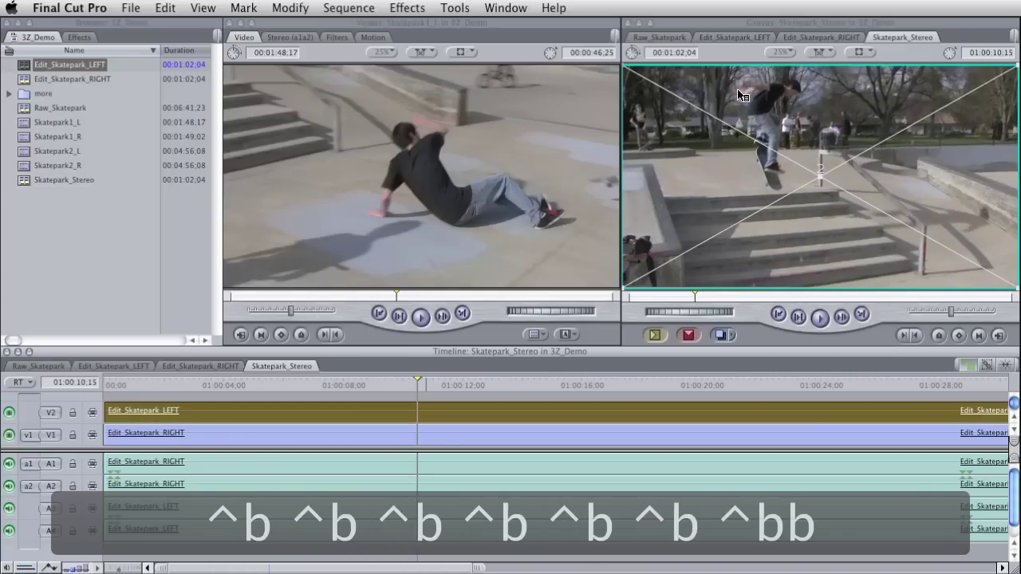
{"action": "key", "text": "ctrl+b"}
{"action": "key", "text": "ctrl+b"}
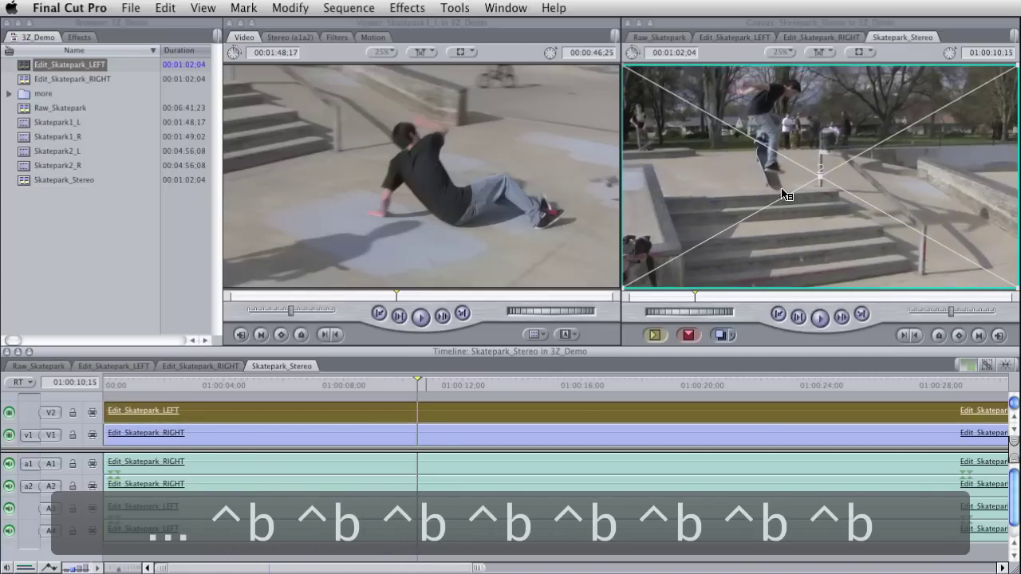
{"action": "key", "text": "ctrl+b"}
{"action": "key", "text": "ctrl+b"}
{"action": "key", "text": "ctrl+b"}
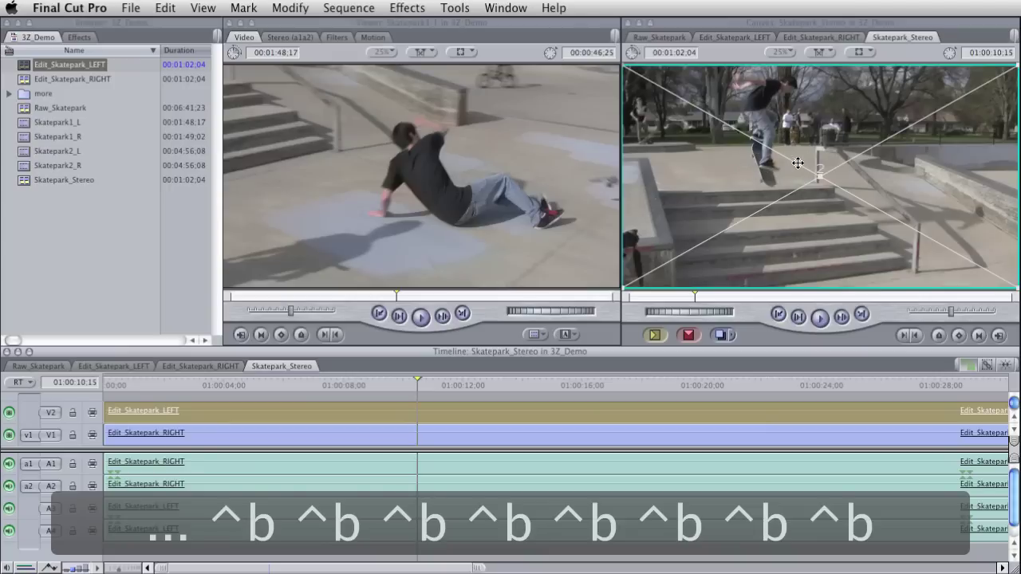
{"action": "key", "text": "ctrl+b"}
{"action": "key", "text": "ctrl+b"}
{"action": "key", "text": "ctrl+b"}
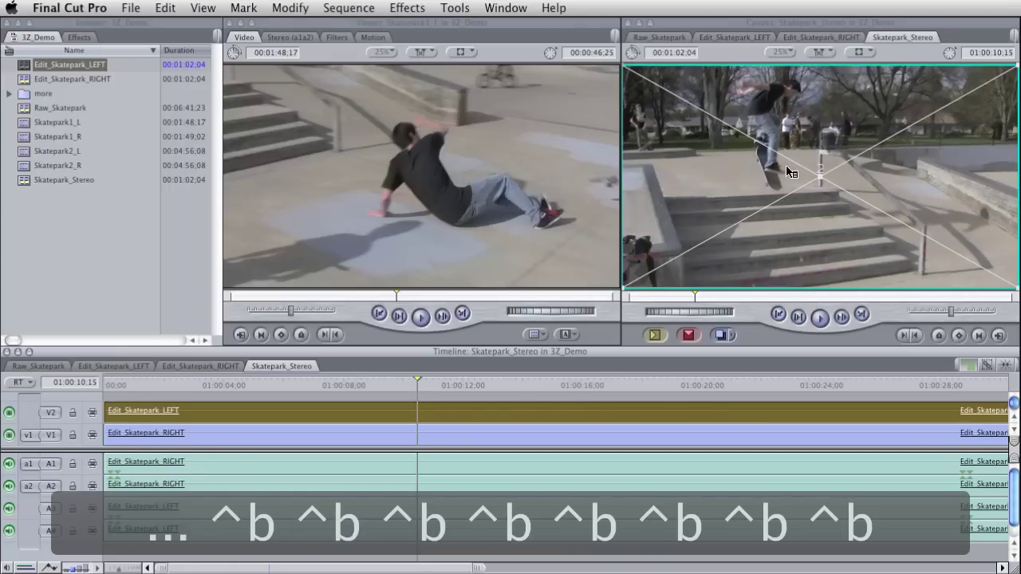
{"action": "left_click", "coordinate": [479, 393]}
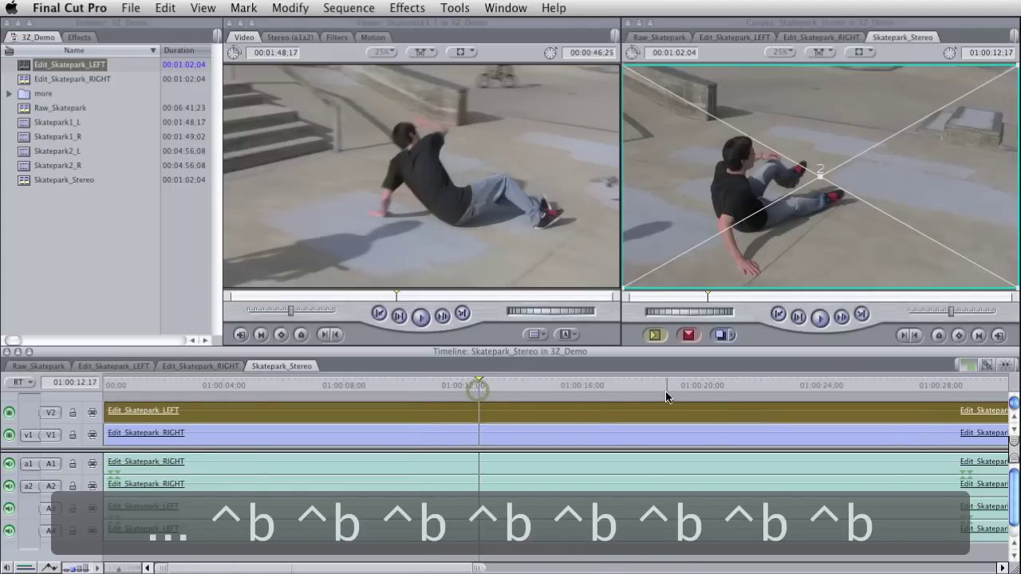
{"action": "scroll", "coordinate": [675, 387], "scroll_direction": "right", "scroll_amount": 10}
{"action": "left_click", "coordinate": [605, 380]}
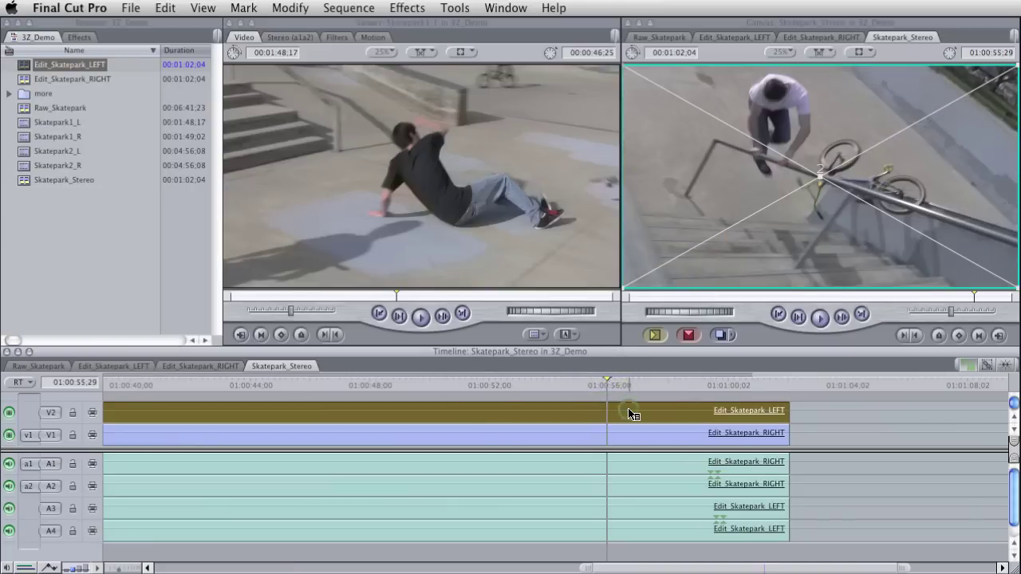
{"action": "key", "text": "ctrl+b"}
{"action": "key", "text": "ctrl+b"}
{"action": "key", "text": "ctrl+b"}
{"action": "key", "text": "ctrl+b"}
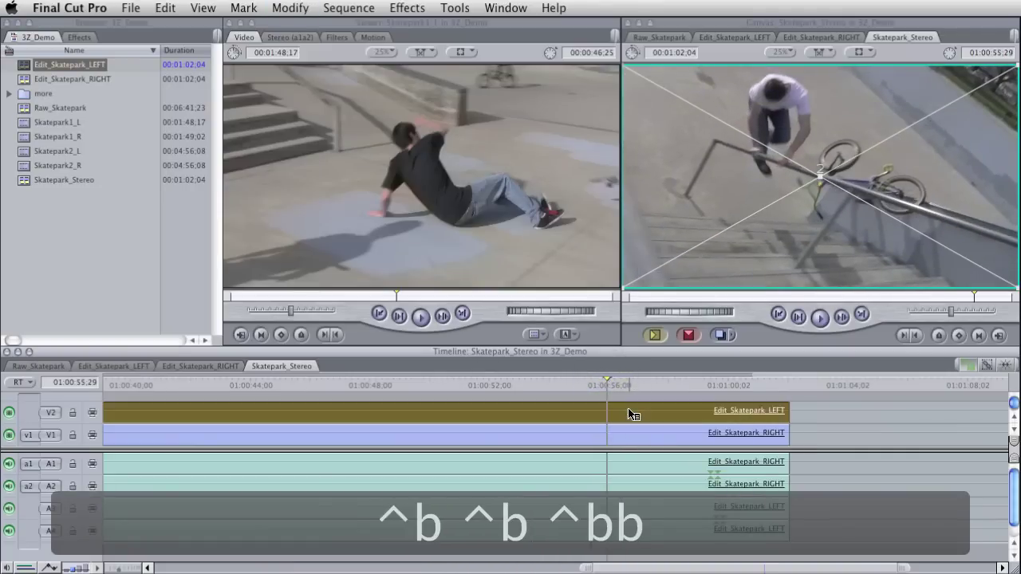
{"action": "left_click", "coordinate": [627, 383]}
{"action": "key", "text": "Home"}
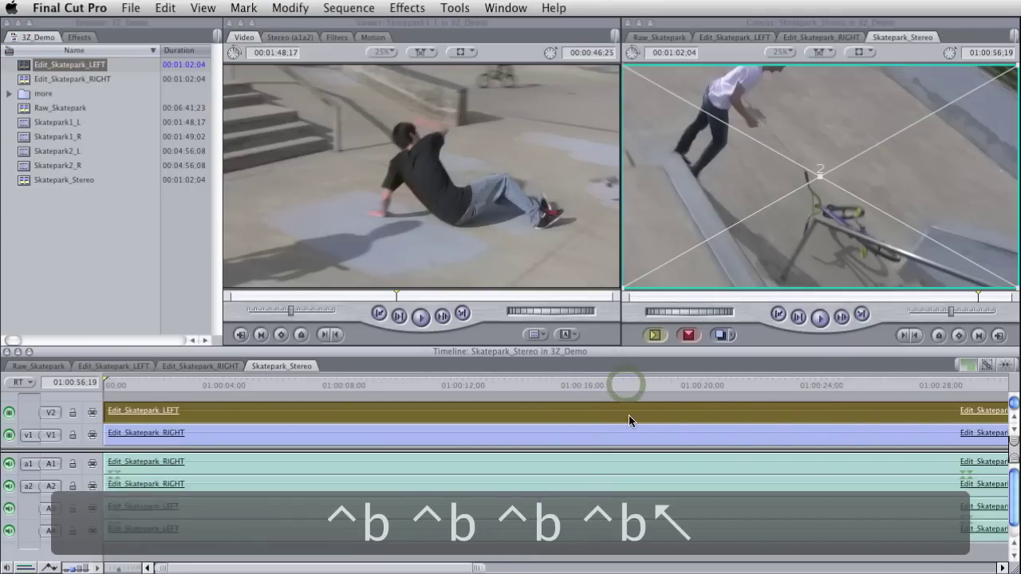
{"action": "left_click", "coordinate": [310, 396]}
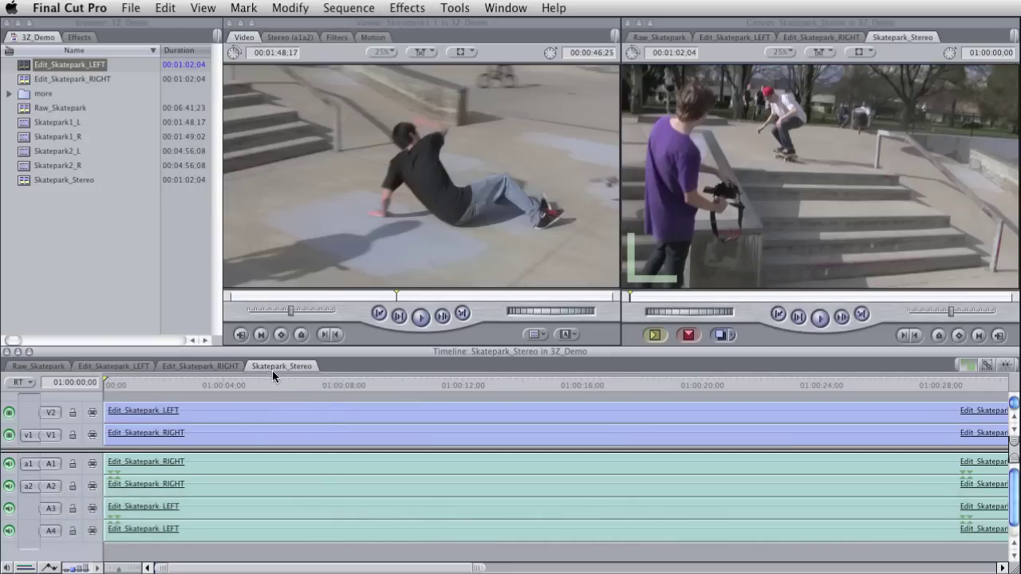
Step: Export Skatepark_Stereo to the Desktop as Apple XML Interchange Format version 5
{"action": "left_click", "coordinate": [73, 186]}
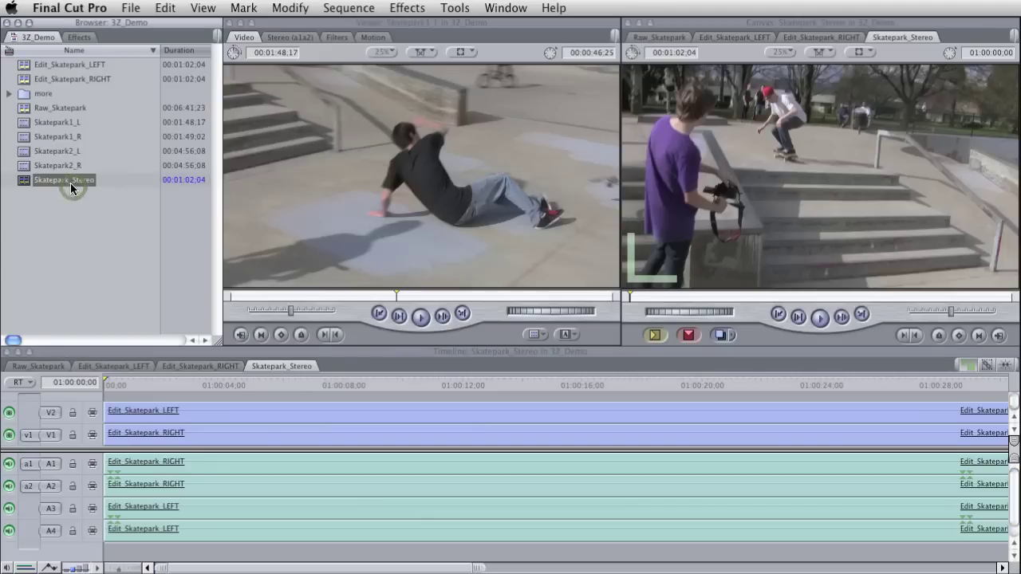
{"action": "left_click", "coordinate": [130, 7]}
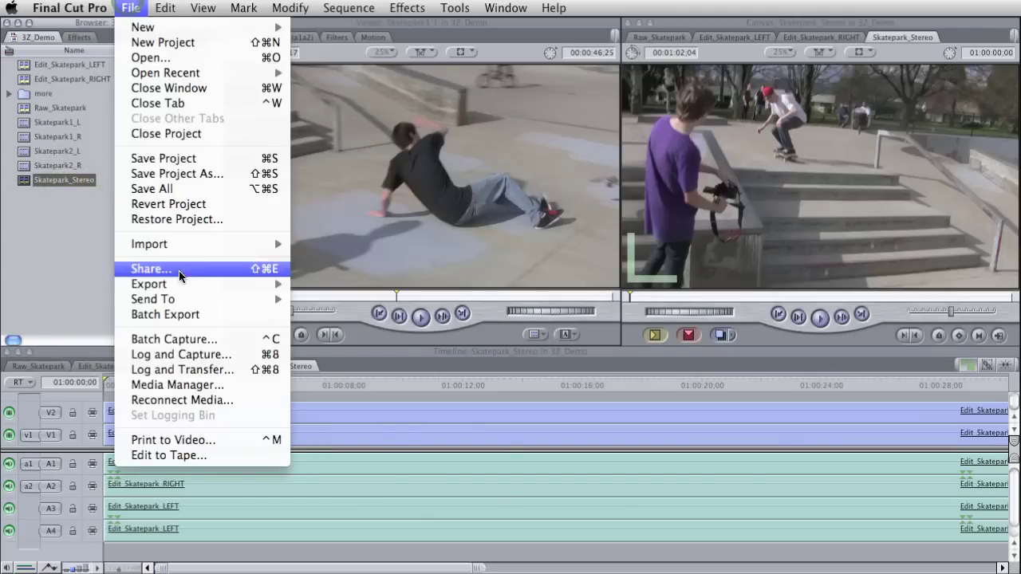
{"action": "mouse_move", "coordinate": [183, 286]}
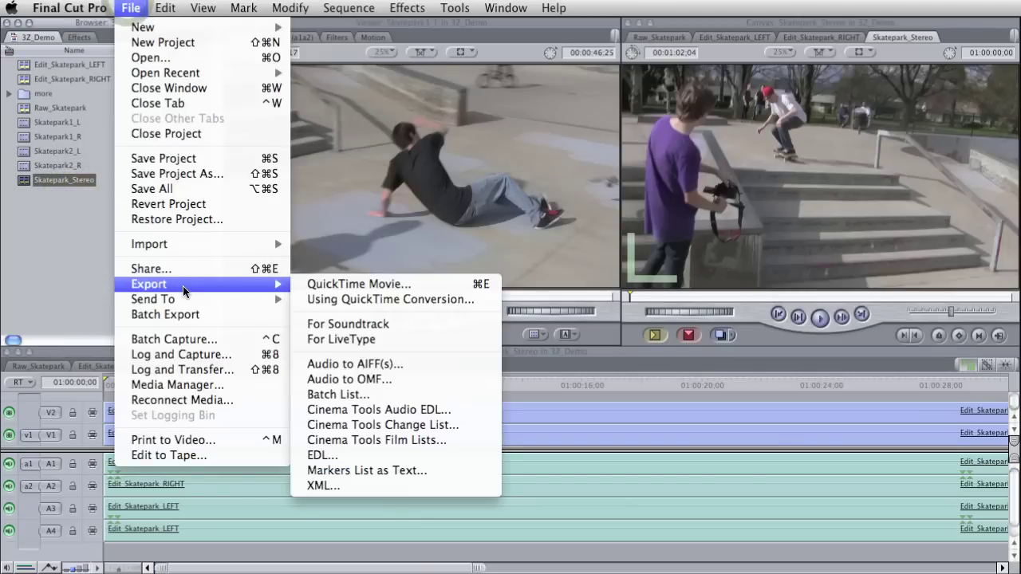
{"action": "left_click", "coordinate": [324, 487]}
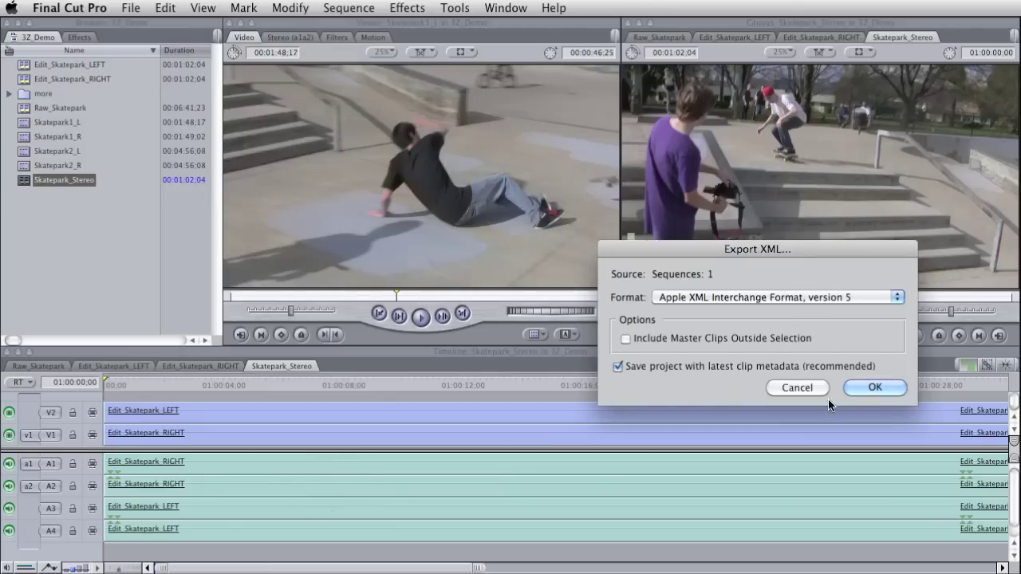
{"action": "left_click", "coordinate": [863, 386]}
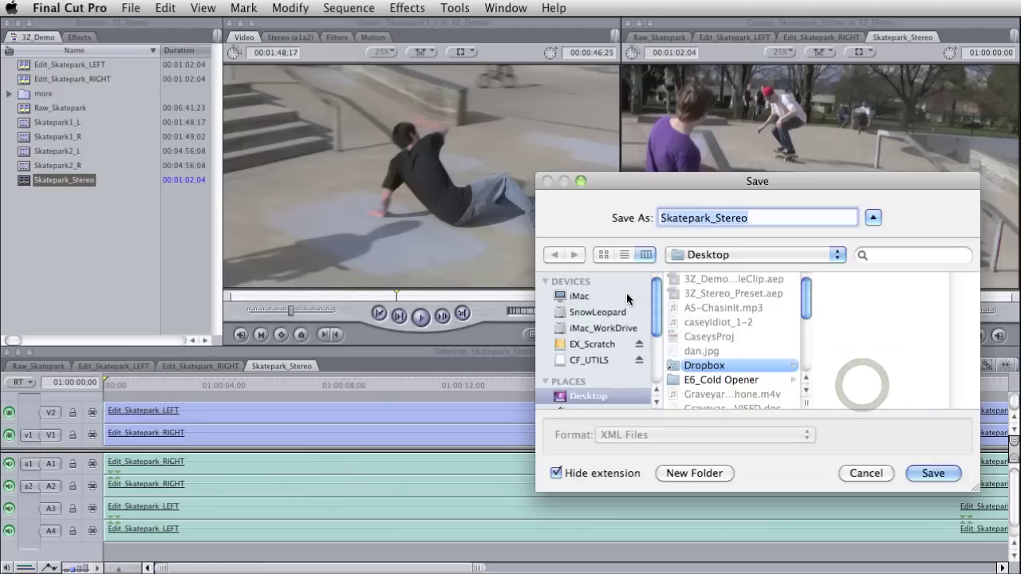
{"action": "left_click", "coordinate": [918, 472]}
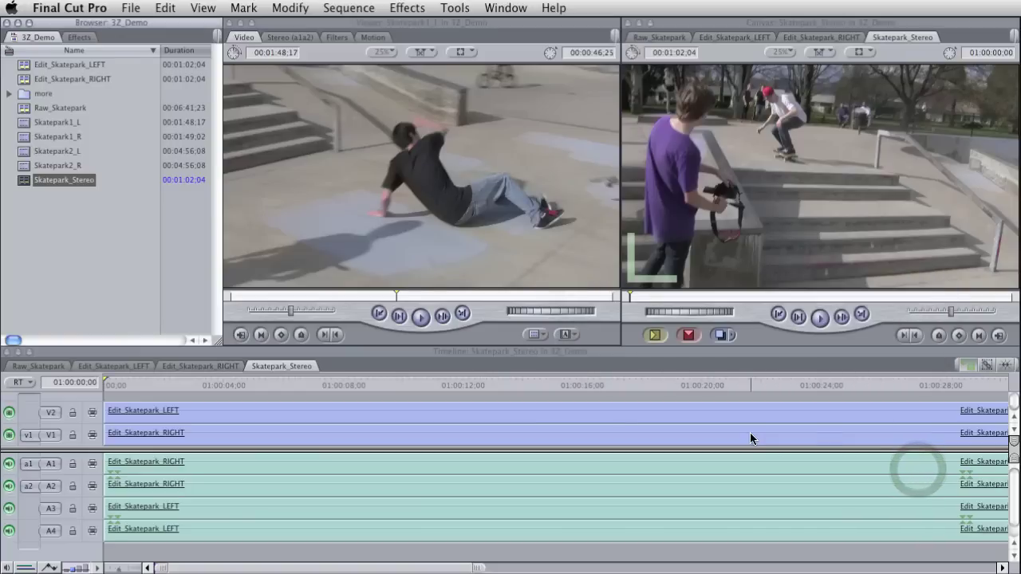